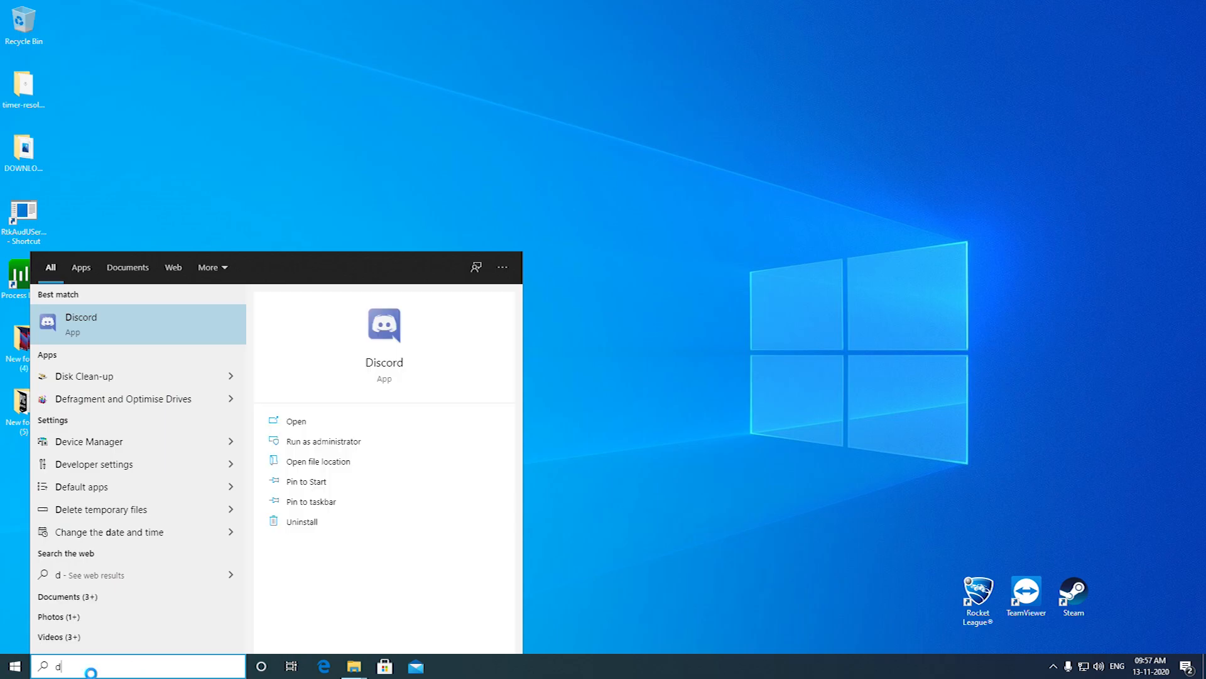
Launch Discord and open the Olarila images topic linked in the download-links channel
key("Return")
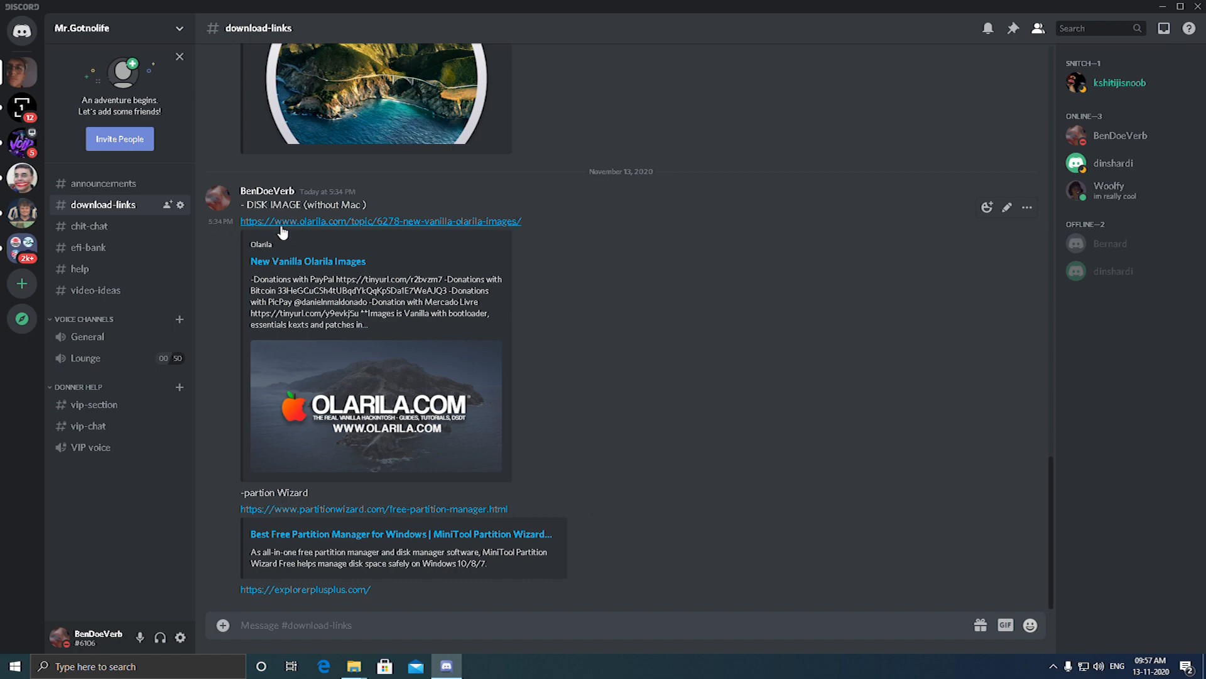
scroll(270, 230, "up", 1)
left_click(271, 286)
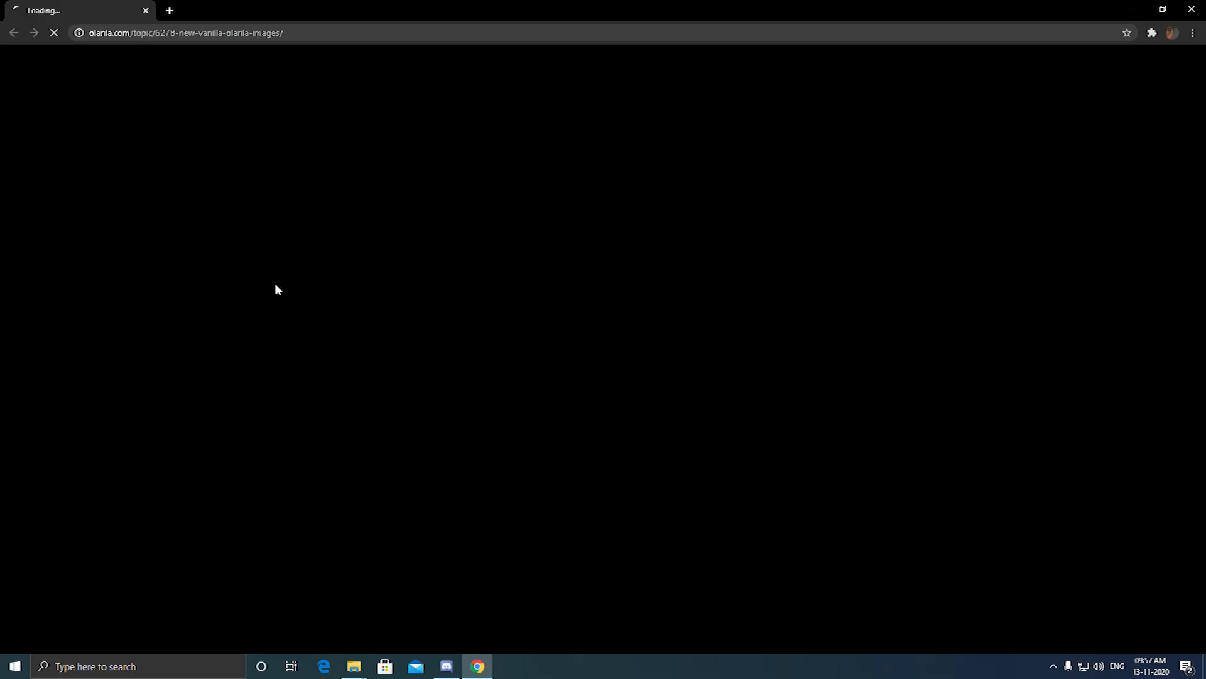
Find the BIG SUR Olarila section on the topic page and open its MediaFire link in a new tab
scroll(288, 286, "down", 5)
scroll(287, 287, "down", 4)
scroll(333, 326, "up", 3)
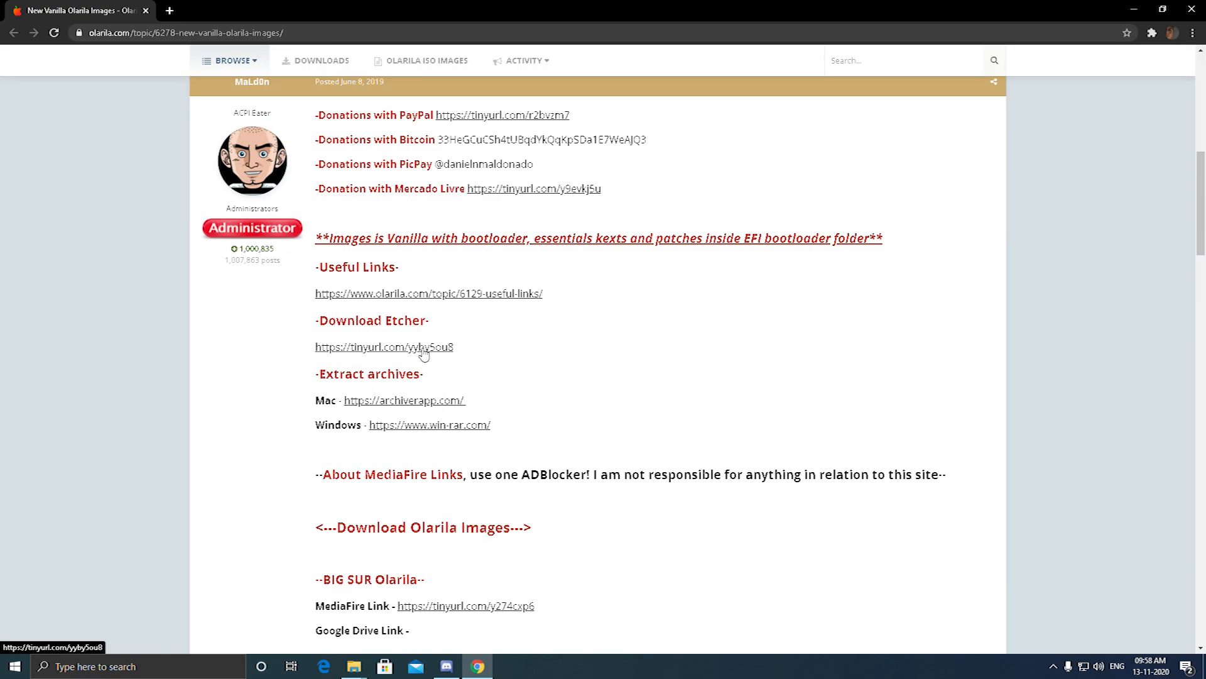
scroll(433, 352, "down", 4)
middle_click(461, 427)
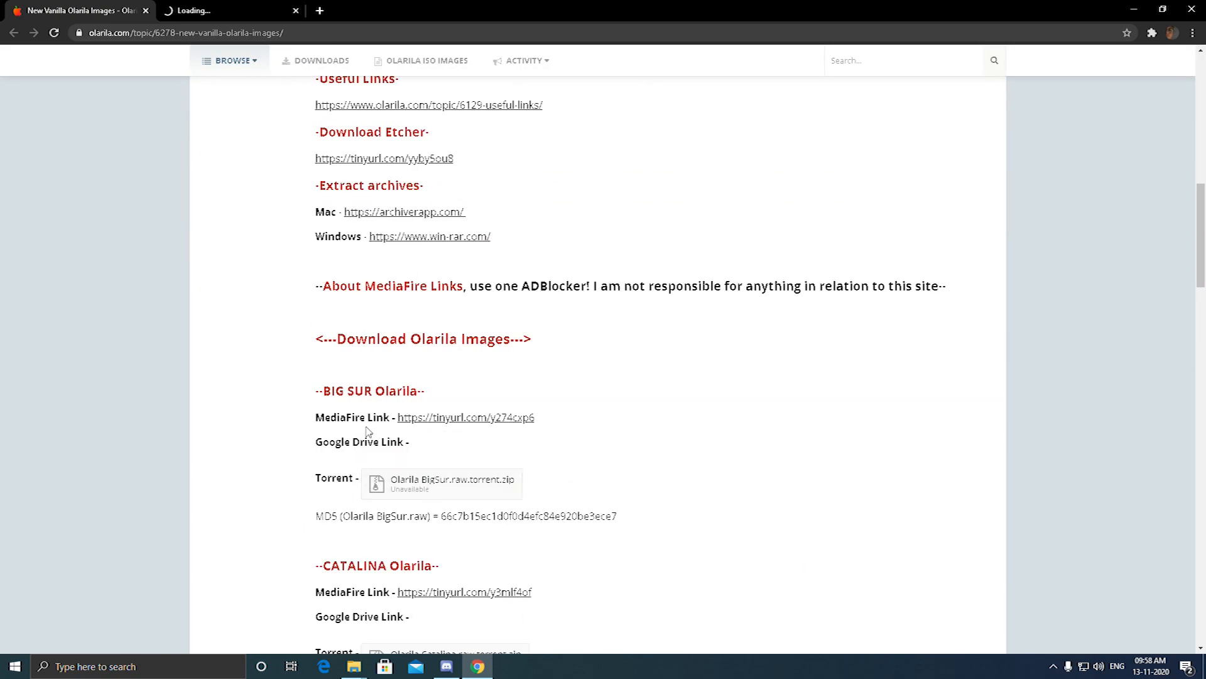
left_click(233, 7)
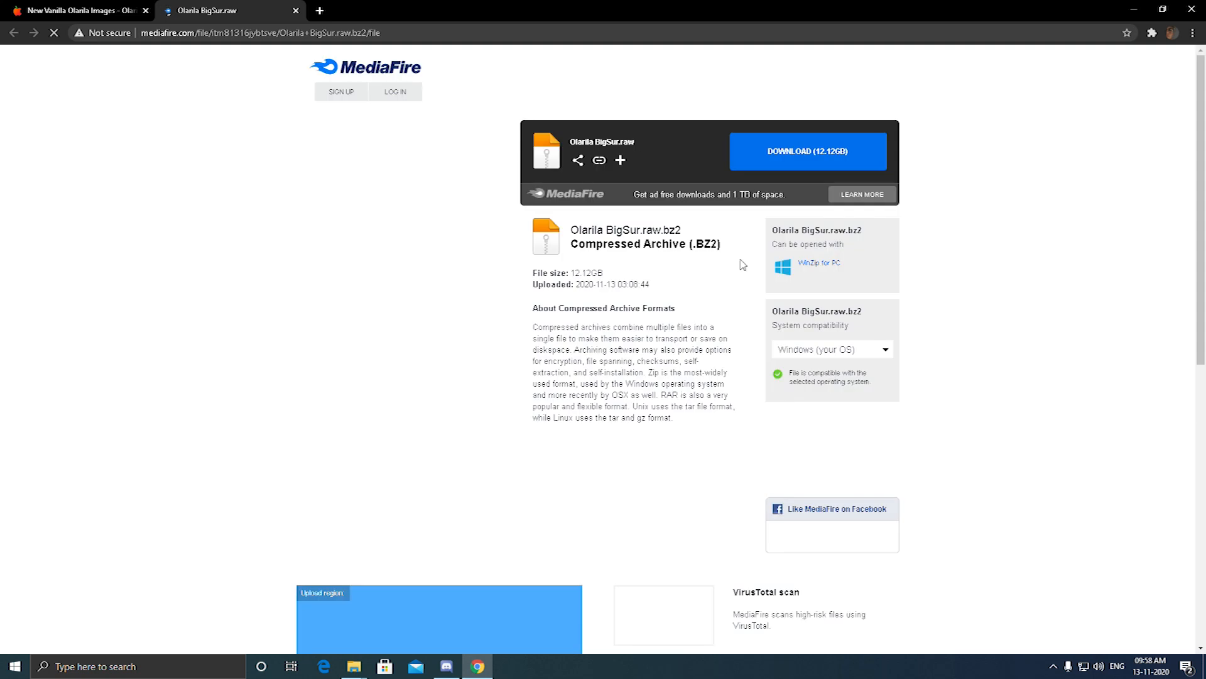
Start downloading Olarila BigSur.raw.bz2 from MediaFire, dismiss the pop-up window and display the full downloads list
left_click(840, 162)
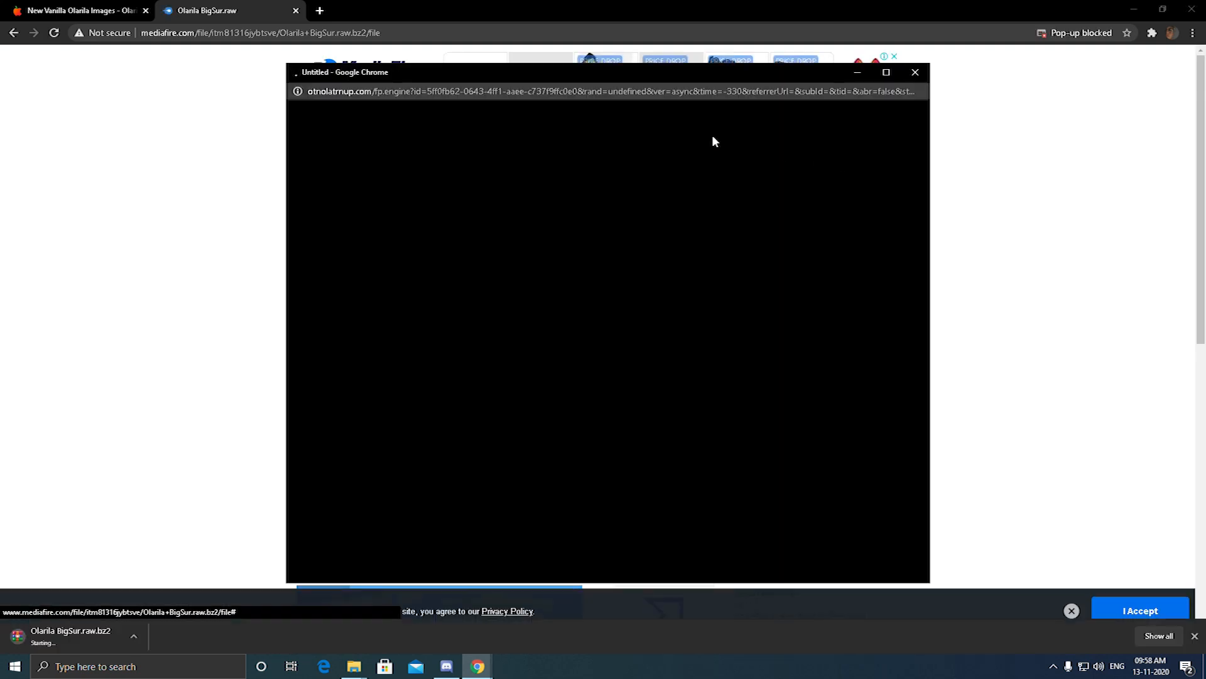
left_click(908, 73)
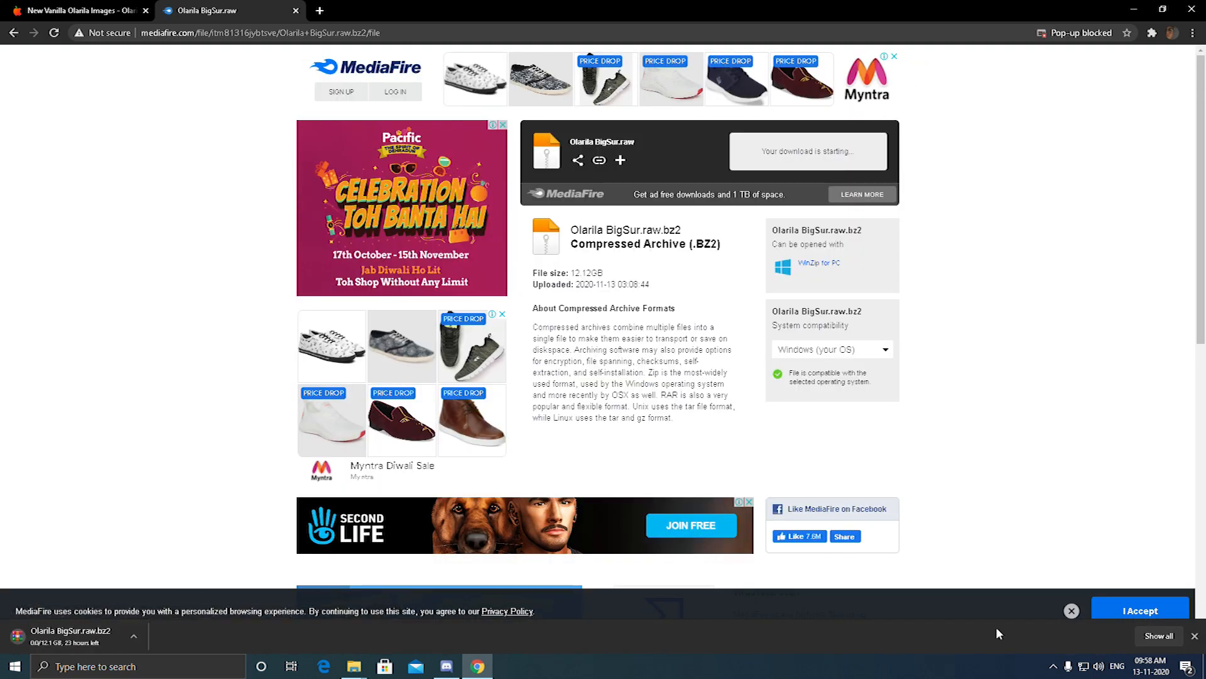
left_click(1159, 635)
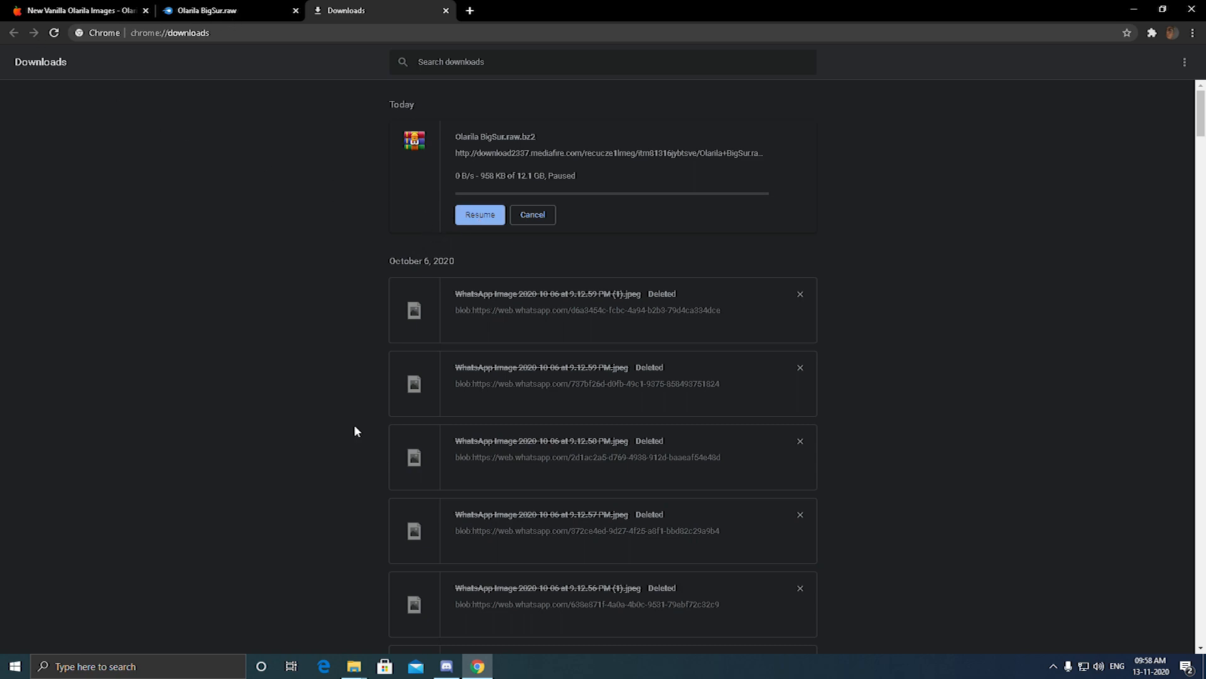
Switch to Discord, follow the Partition Wizard link and download MiniTool Partition Wizard Free
left_click(446, 664)
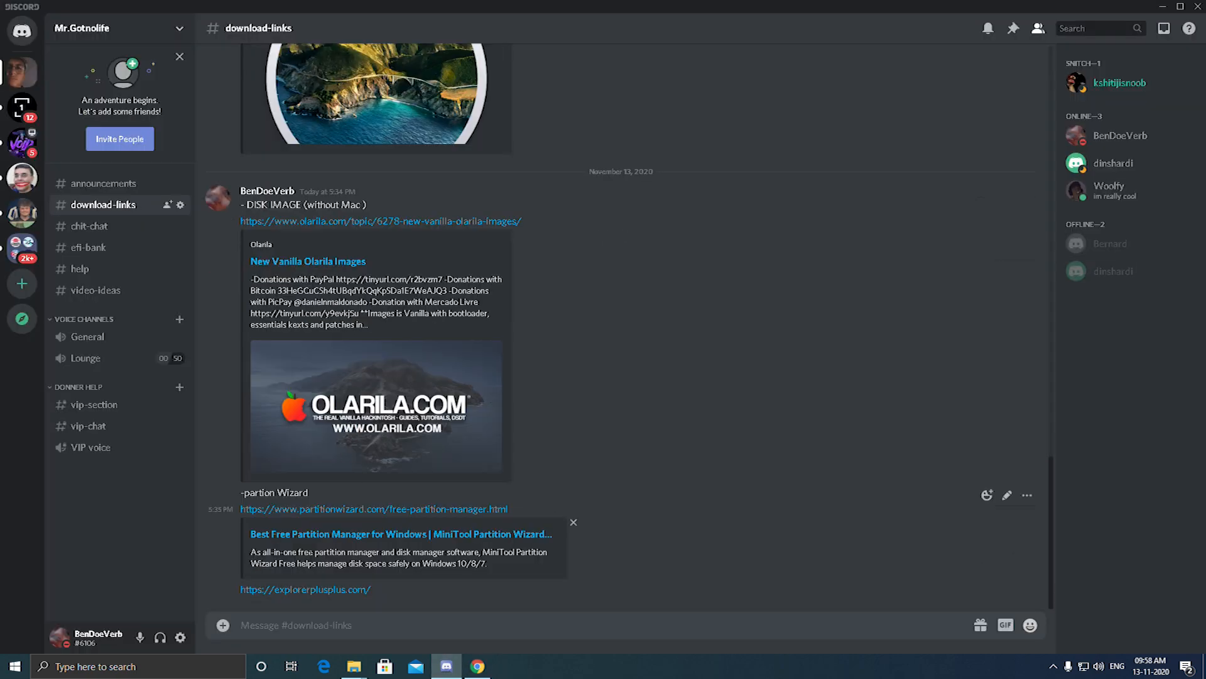
left_click(315, 510)
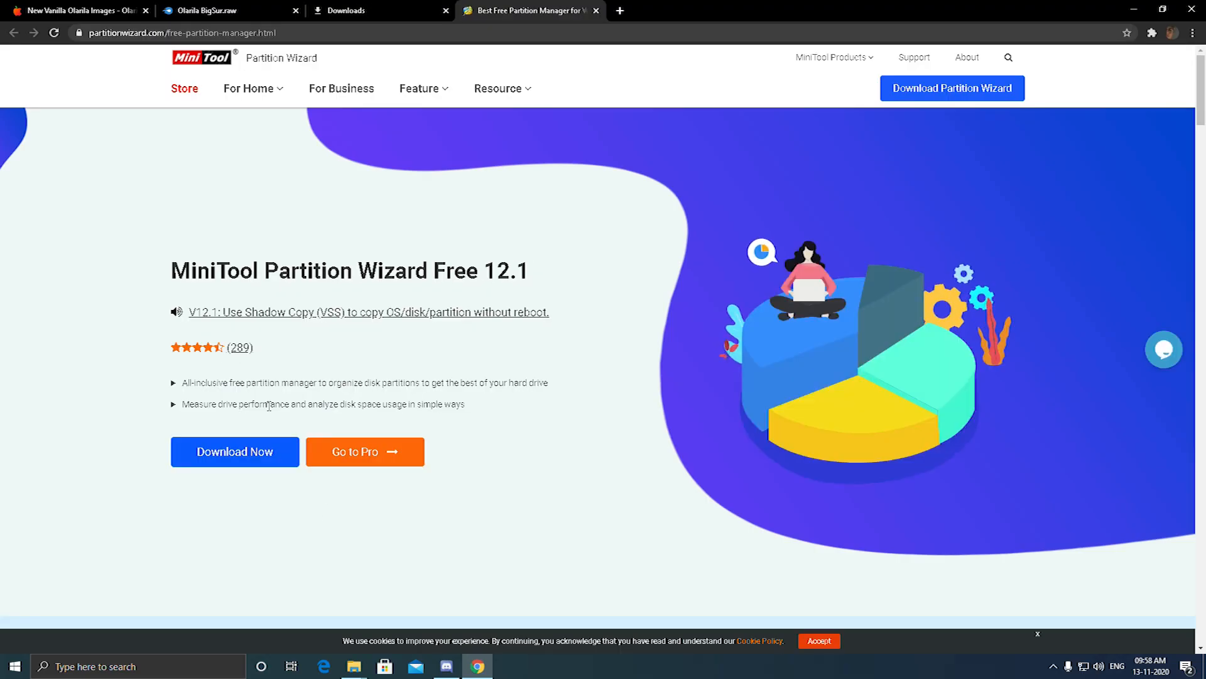
left_click(256, 445)
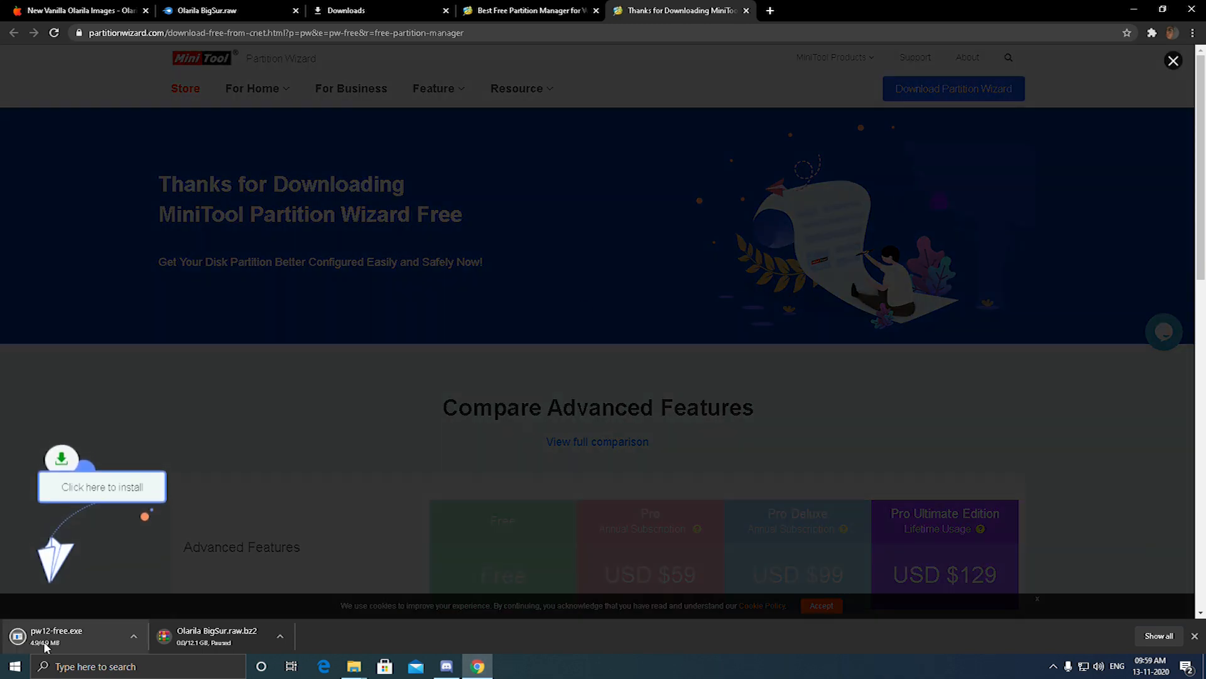
Return to Discord, follow the explorerplusplus.com link and download the 64-bit build of Explorer++ version 1.3.5 (stable)
left_click(447, 666)
scroll(577, 435, "up", 3)
scroll(576, 435, "down", 3)
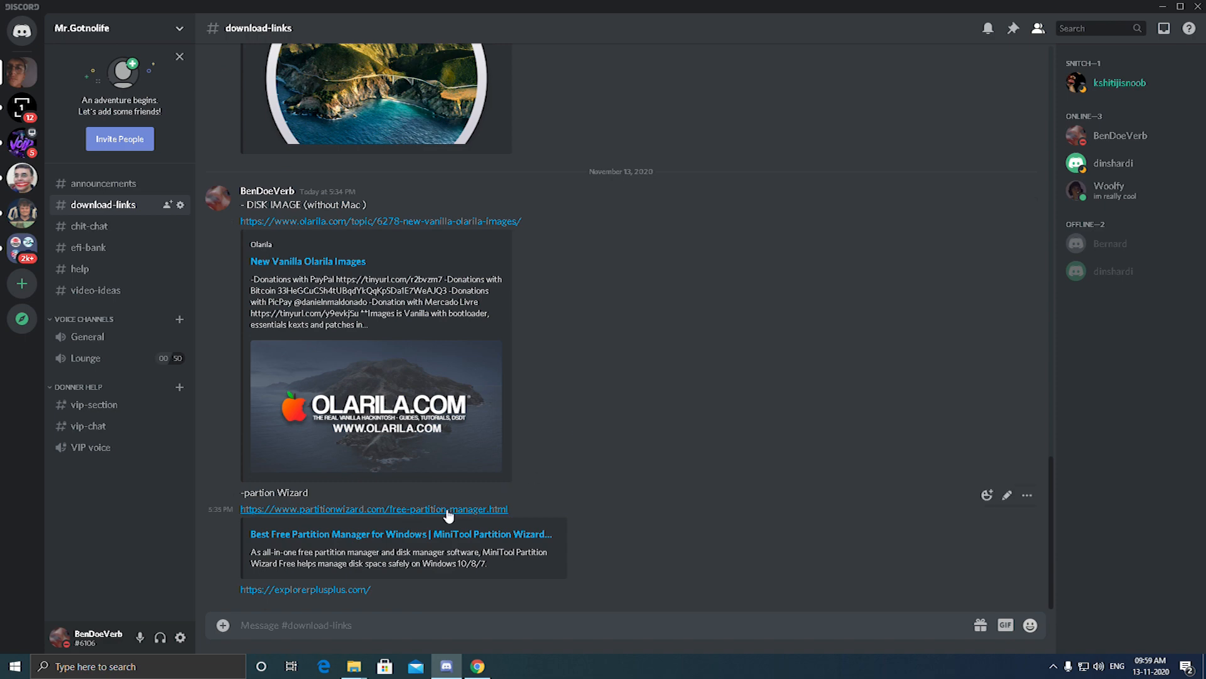
left_click(317, 589)
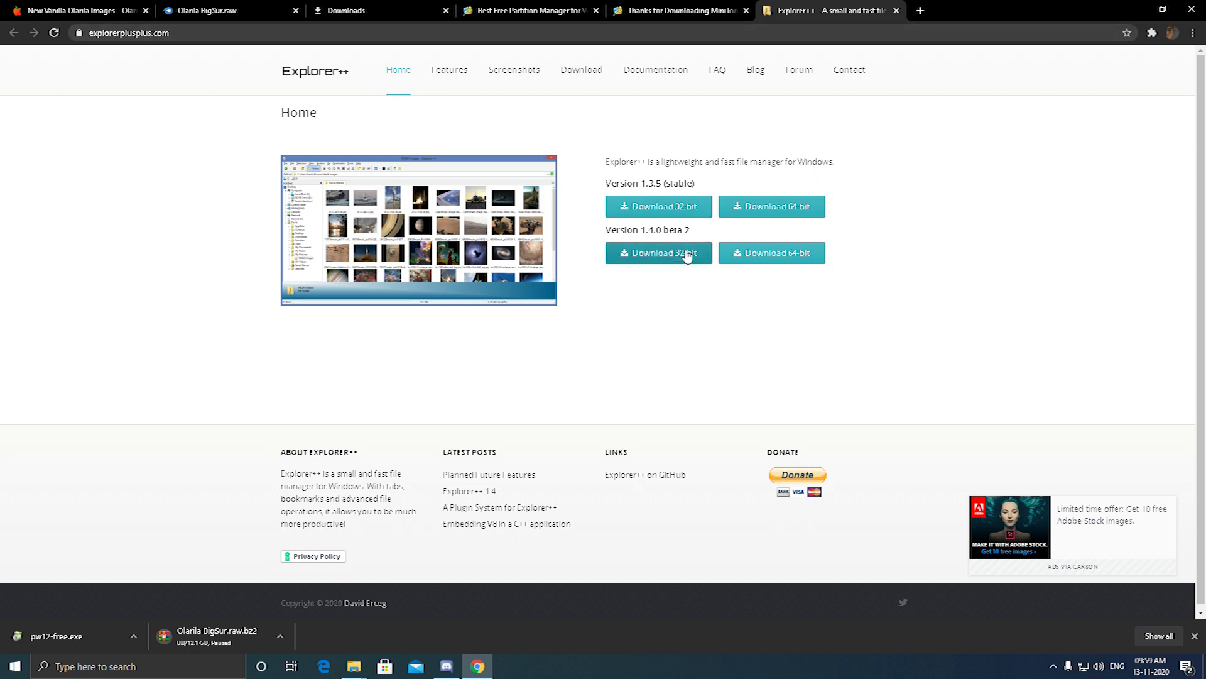
left_click(773, 216)
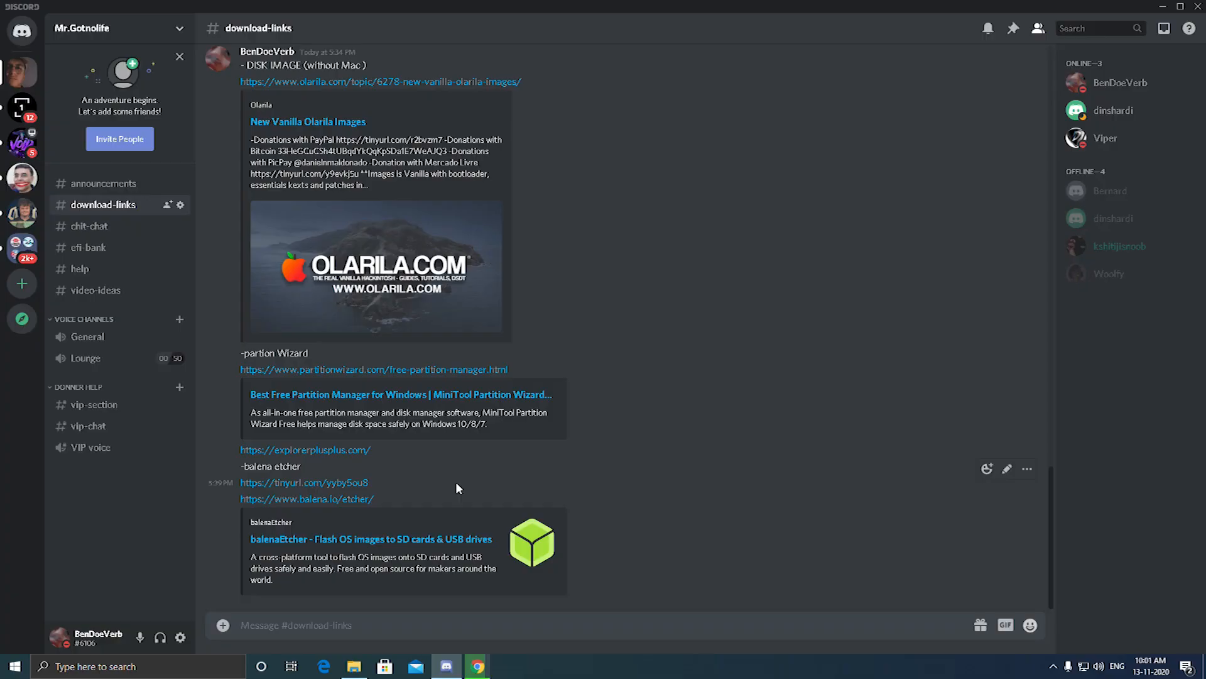
Open the balena.io/etcher page linked in the download-links channel and switch to the browser's downloads list
left_click(272, 502)
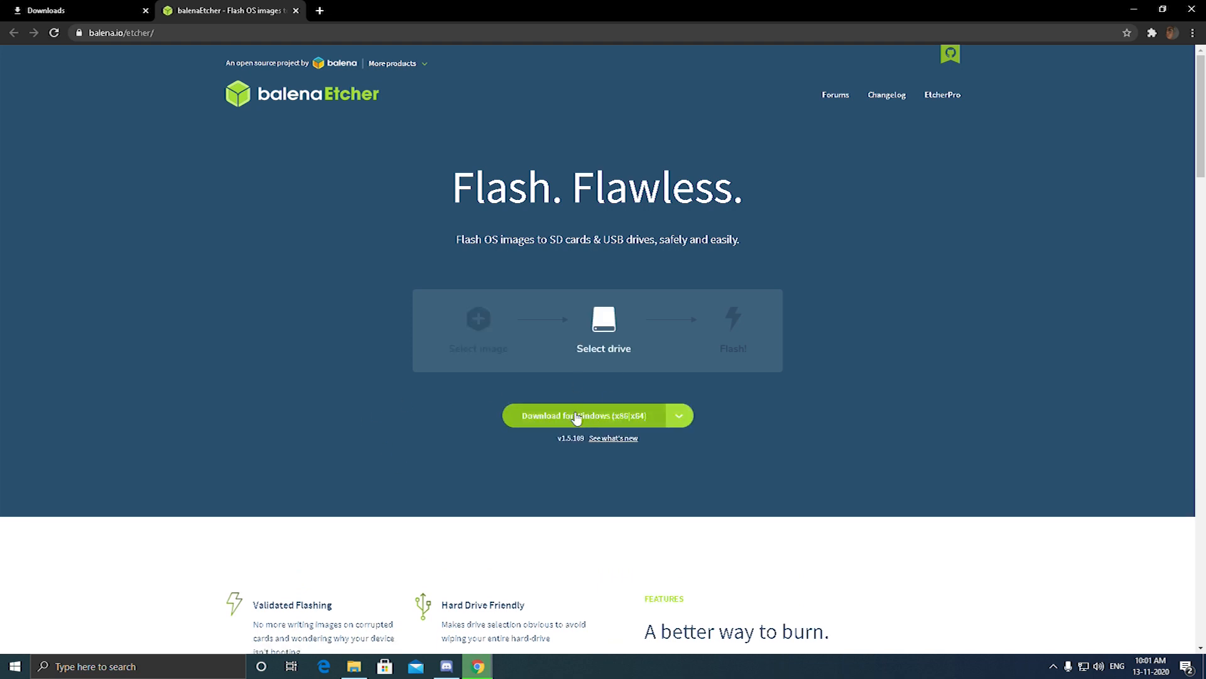
left_click(85, 8)
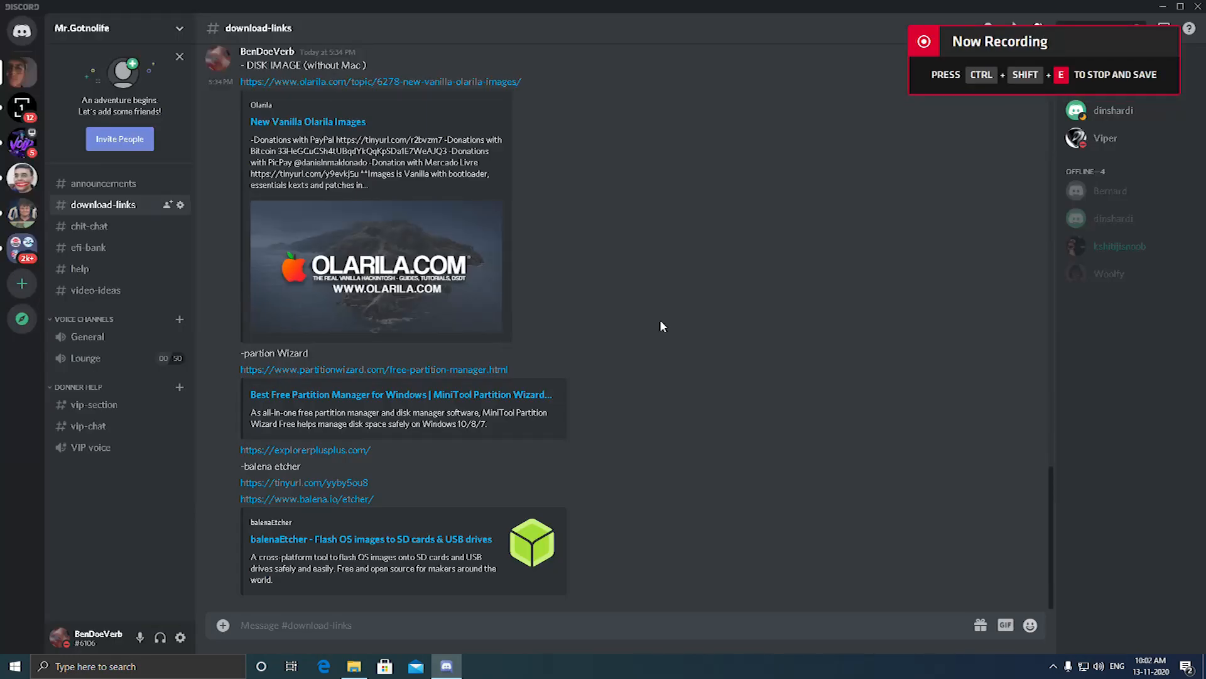
Download EFI.zip from Discord's efi-bank channel and keep the flagged file in the browser's downloads list
left_click(100, 249)
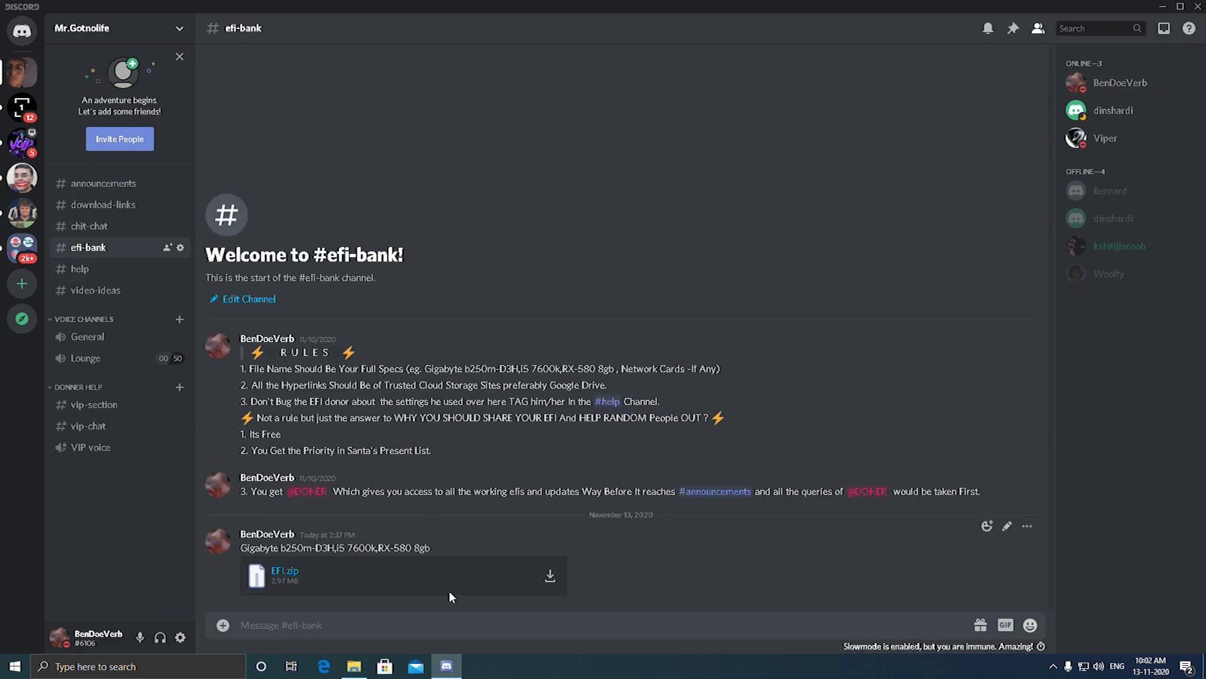
left_click(550, 577)
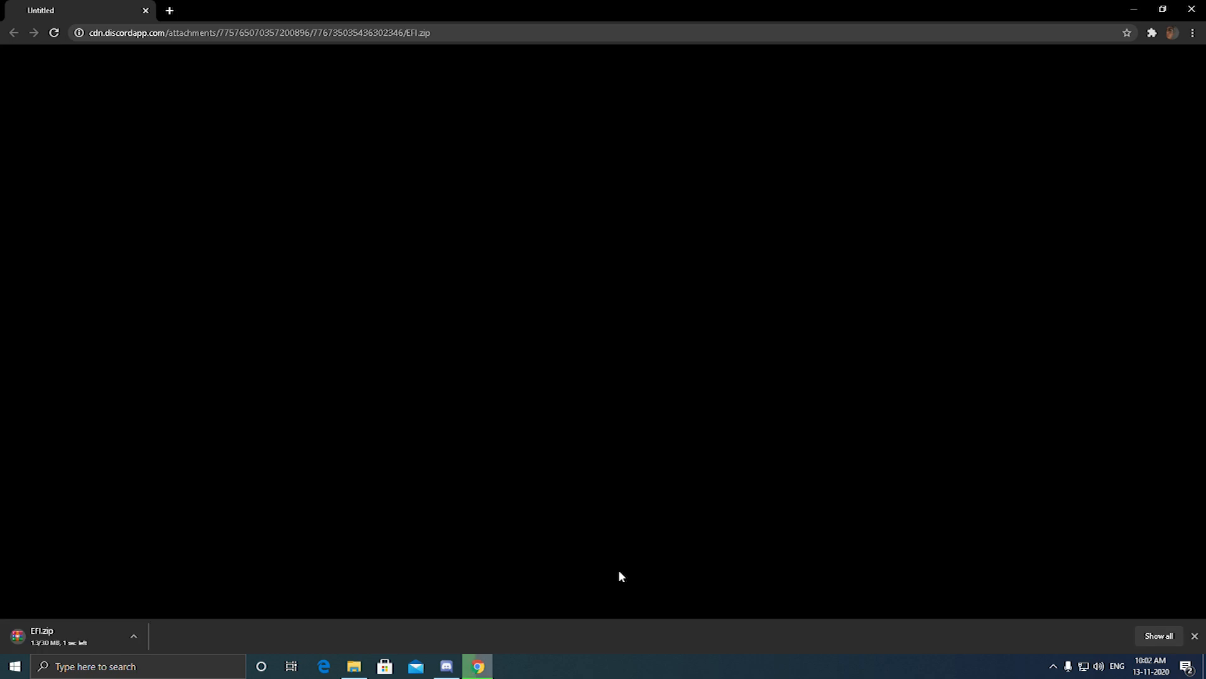
left_click(1156, 636)
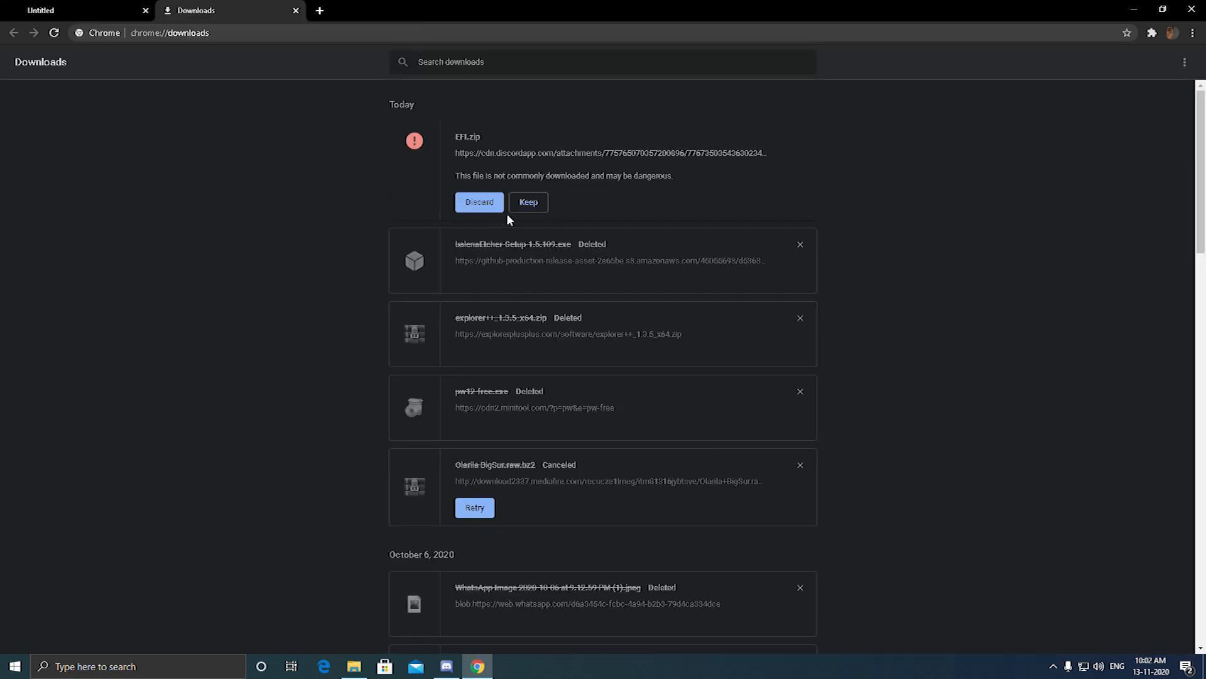
left_click(528, 202)
left_click(650, 128)
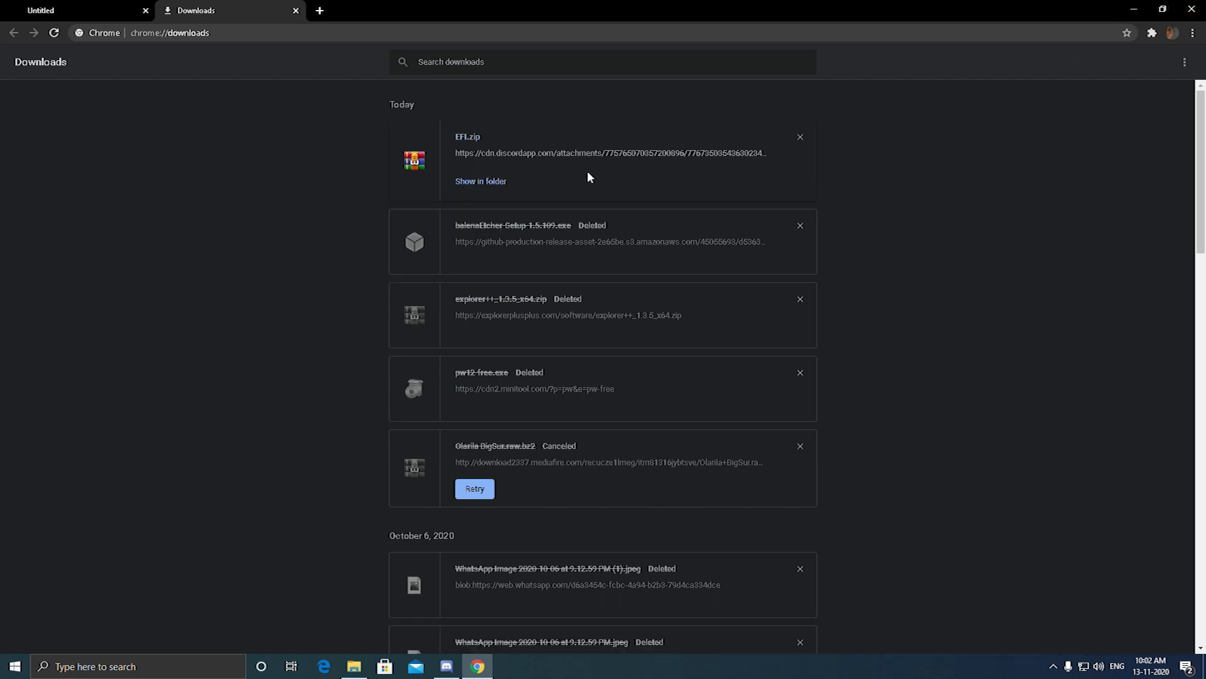
Show the downloaded EFI.zip in its folder and extract it with WinRAR to the suggested EFI destination
left_click(481, 183)
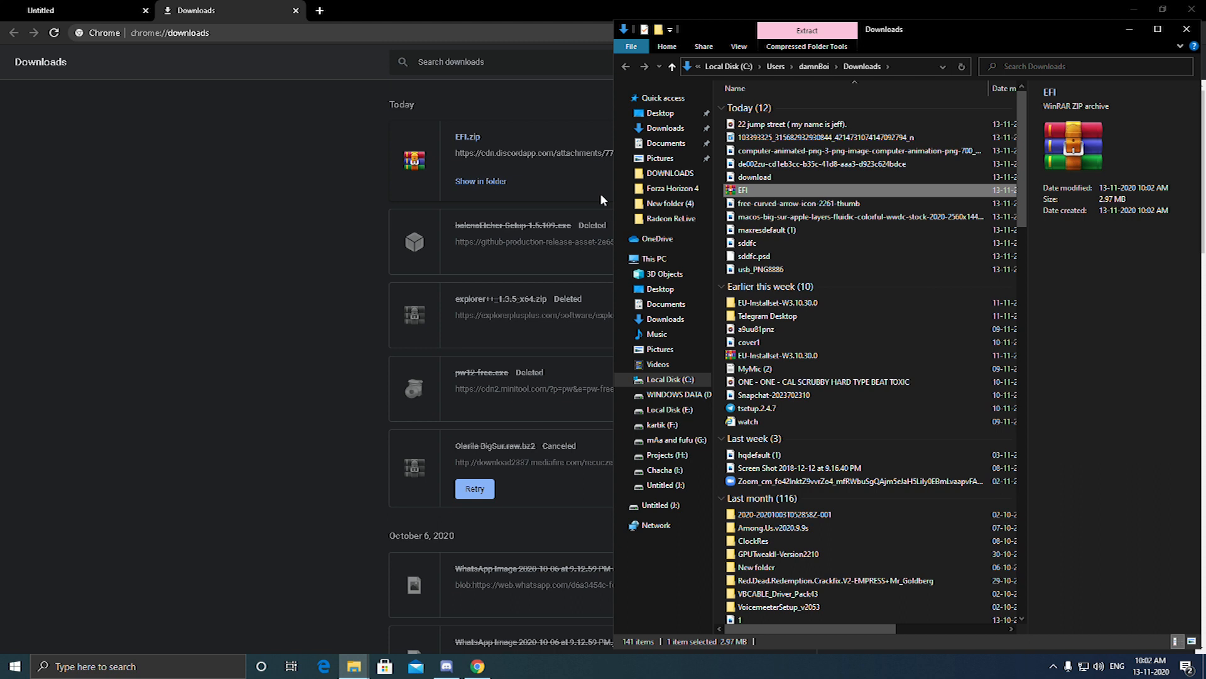
right_click(764, 190)
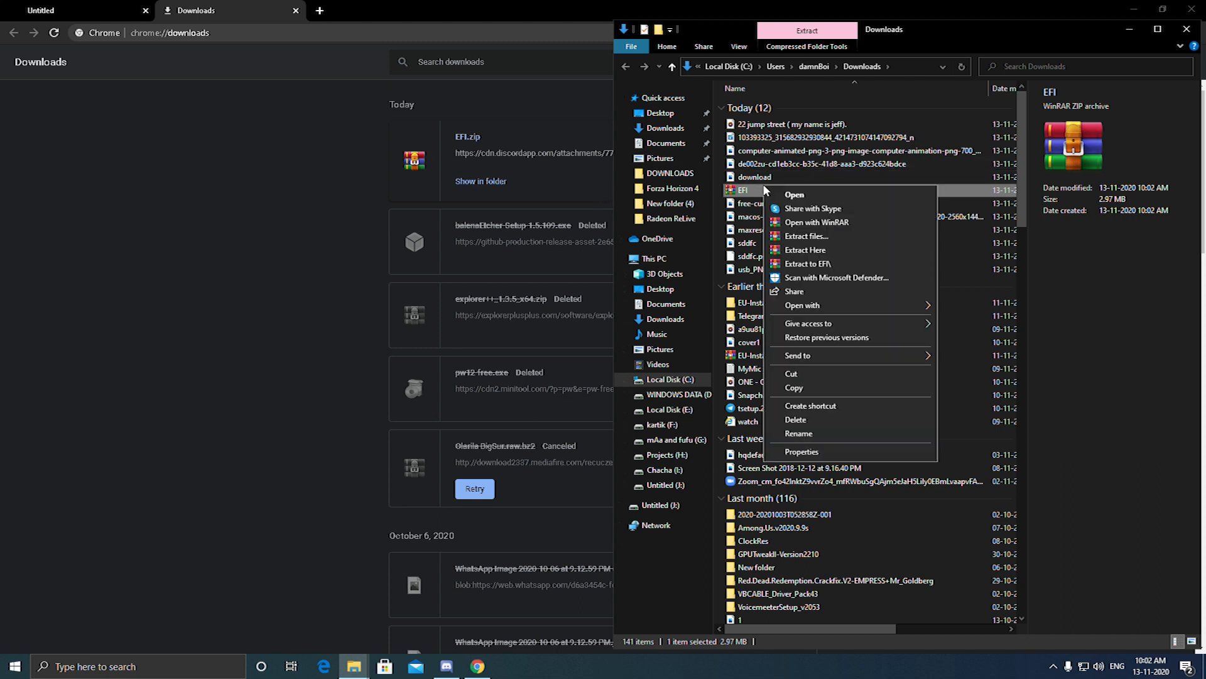
left_click(805, 237)
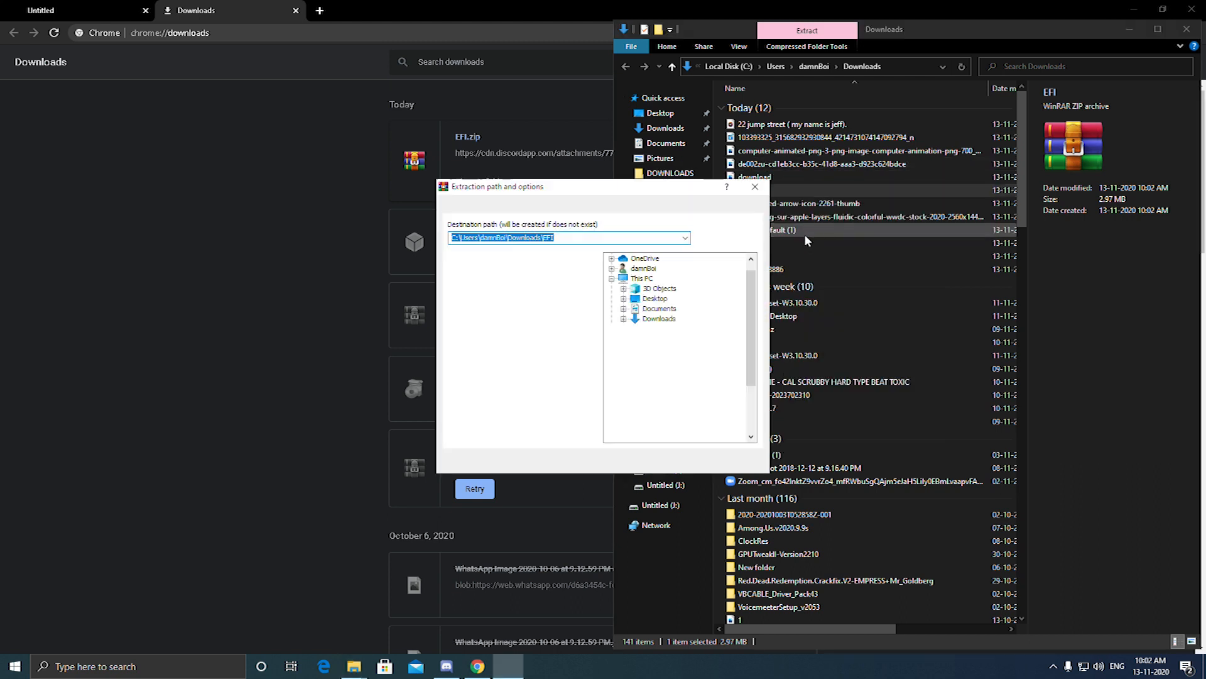
left_click(641, 465)
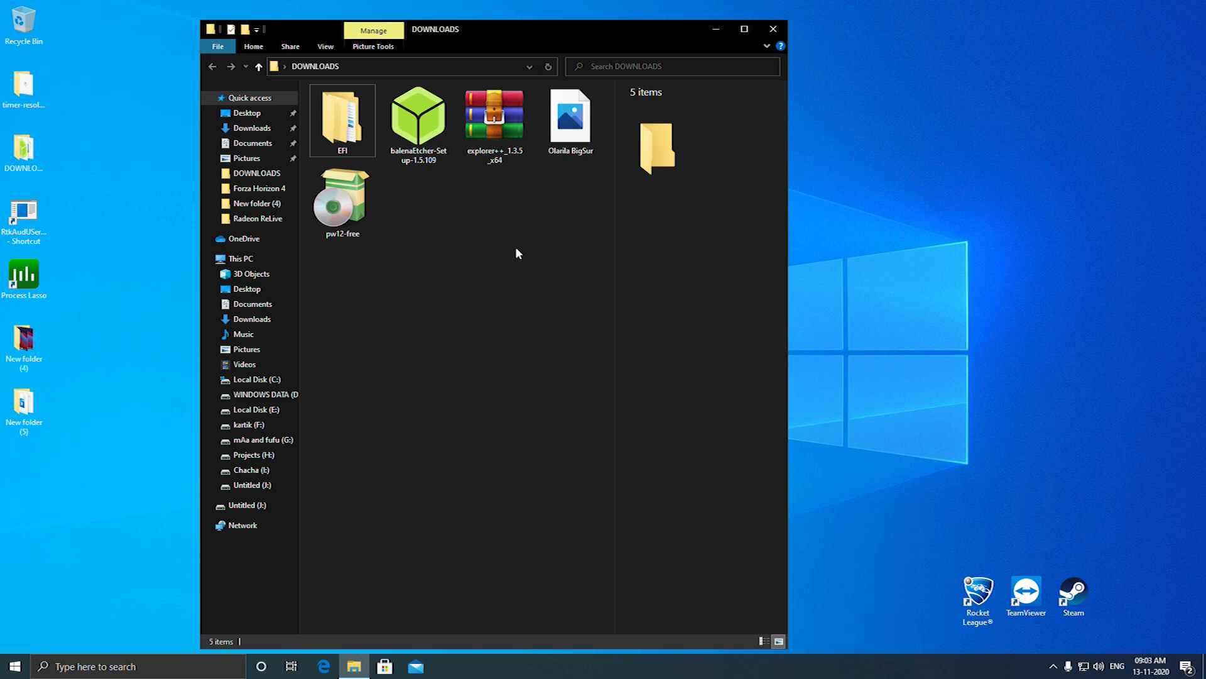
Run balenaEtcher-Setup-1.5.109 from the DOWNLOADS folder and accept the license agreement to install it
double_click(417, 151)
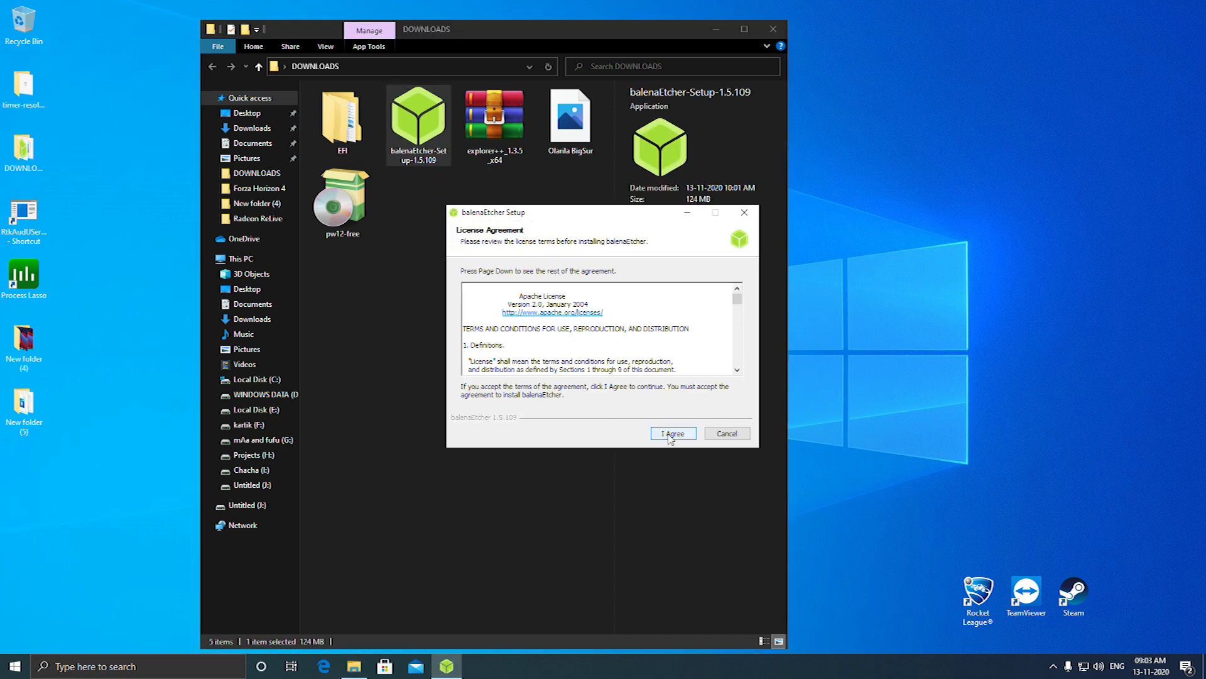
left_click(669, 434)
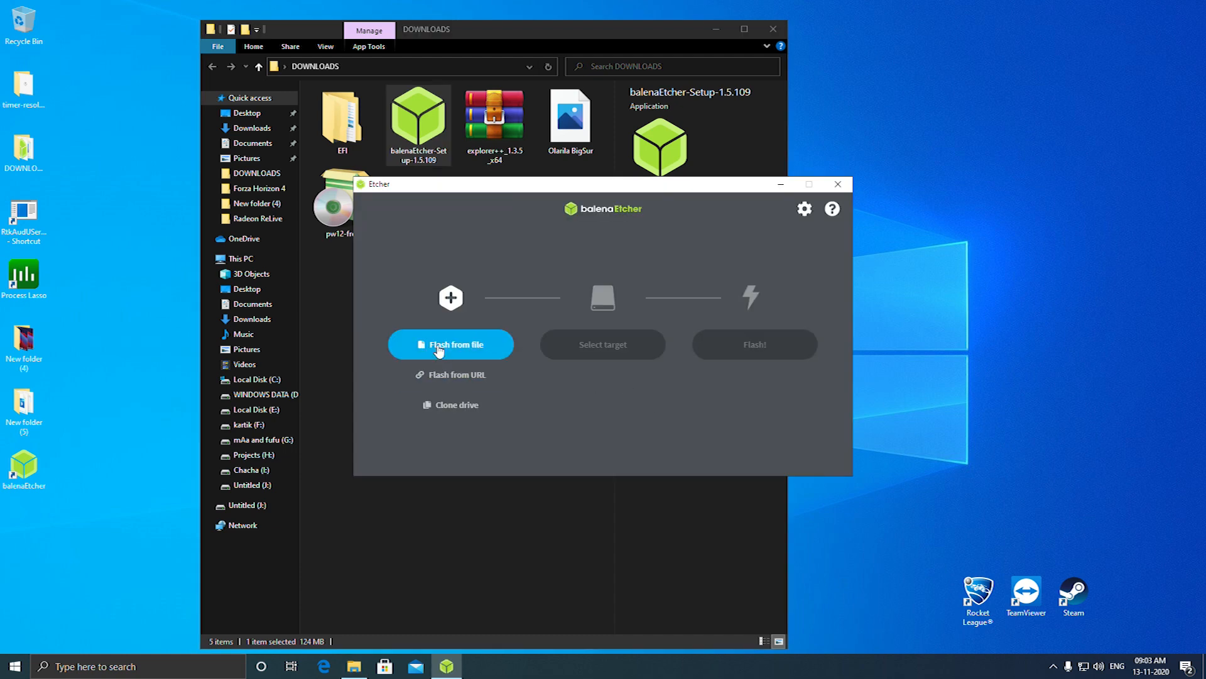
Load the Olarila BigSur raw file from the desktop DOWNLOADS folder as the image to flash
left_click(439, 346)
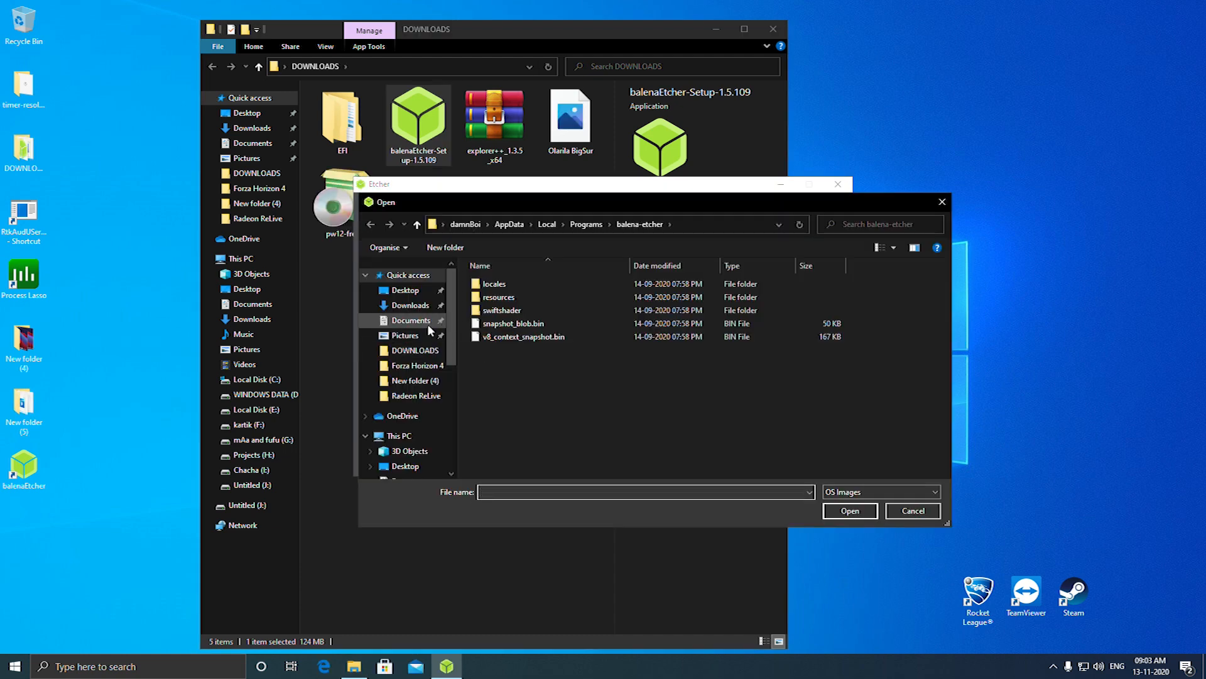
left_click(405, 290)
double_click(502, 284)
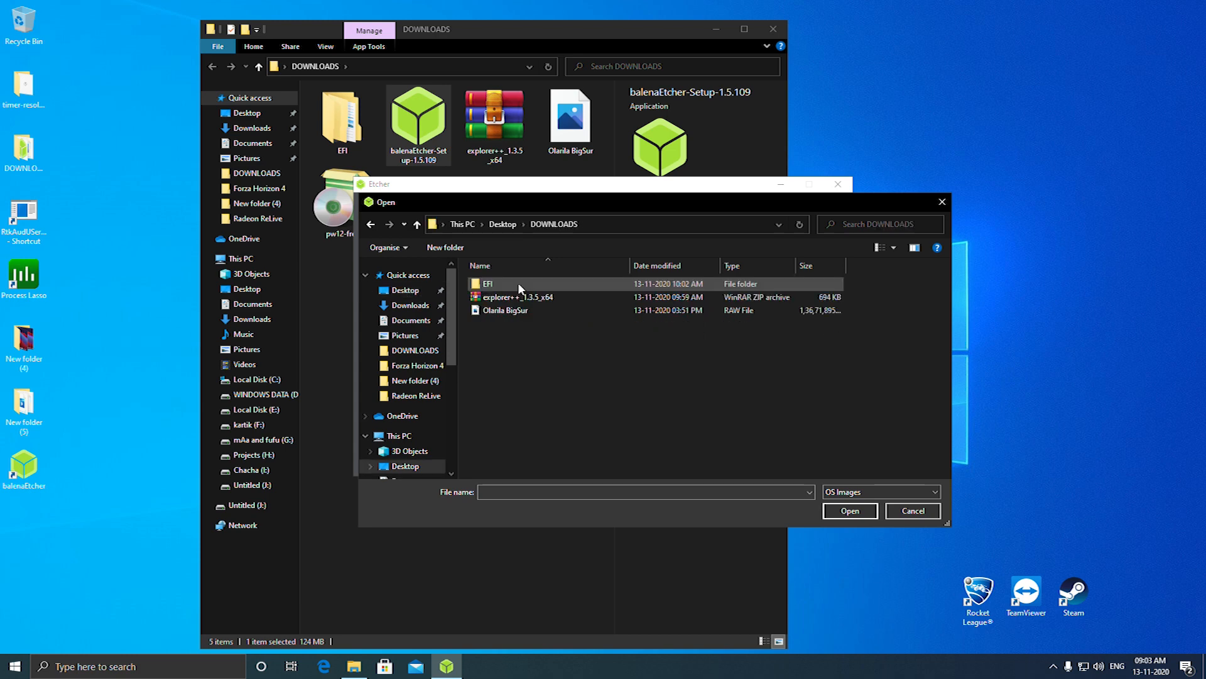
left_click(516, 316)
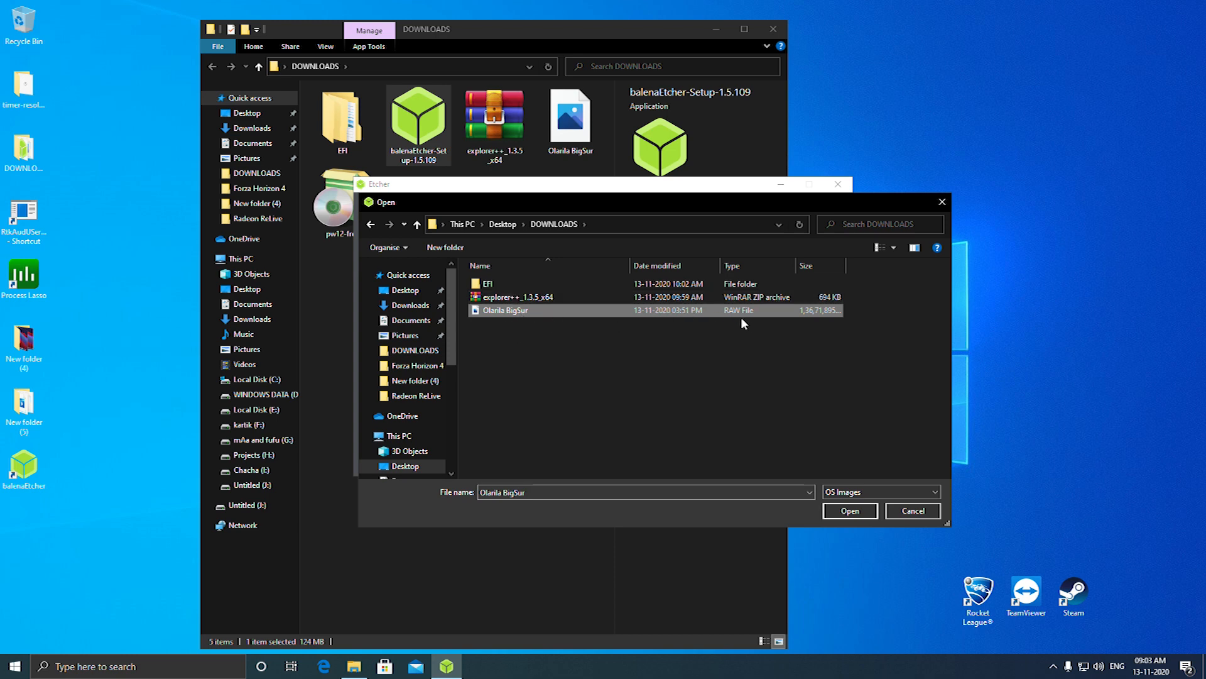
left_click(847, 512)
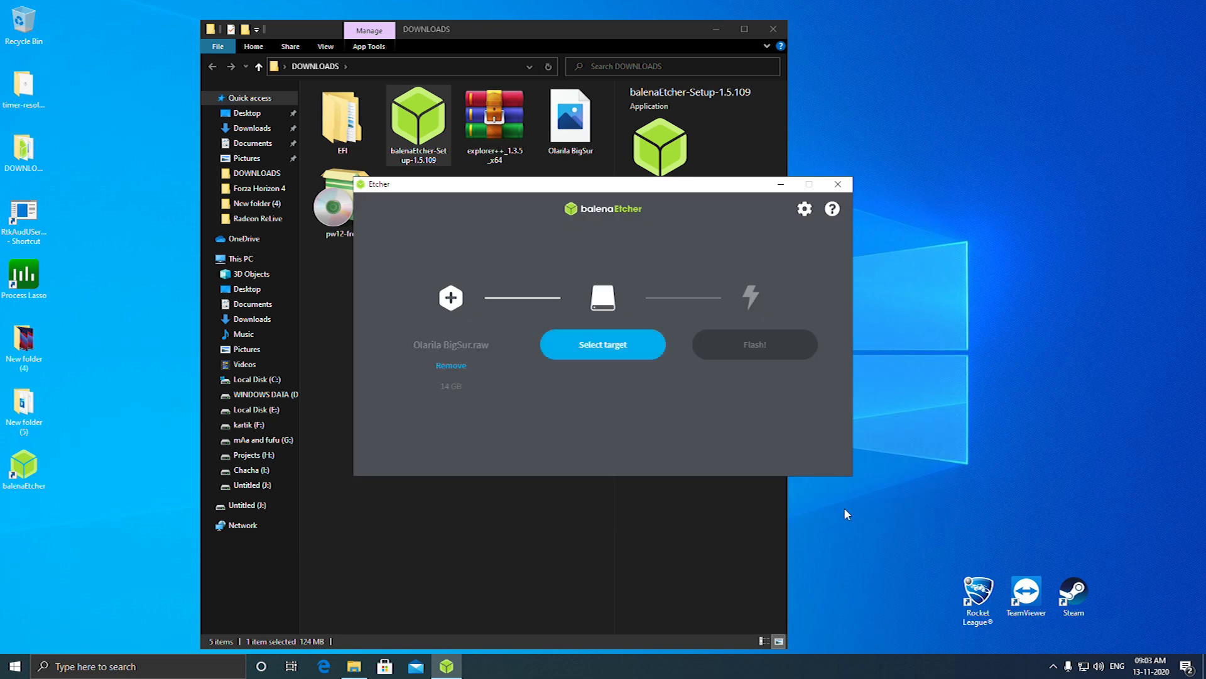
Choose the SanDisk Cruzer Blade USB Device (J:\) as the flash target
left_click(614, 354)
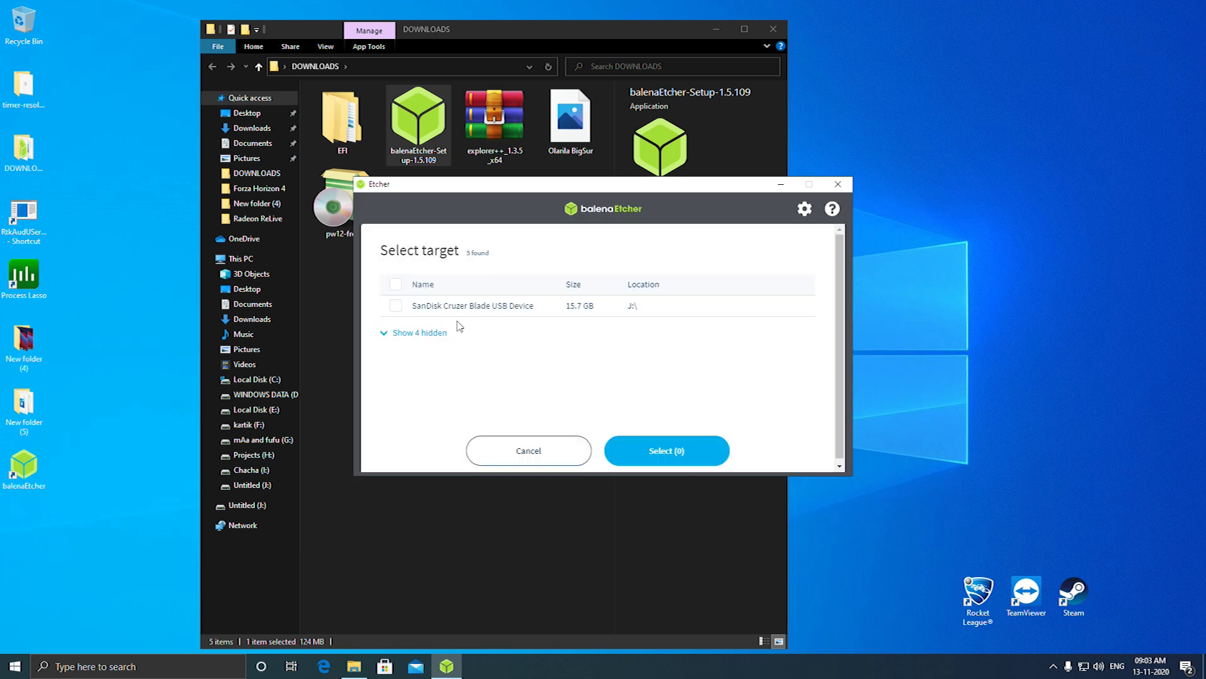
left_click(396, 306)
left_click(631, 447)
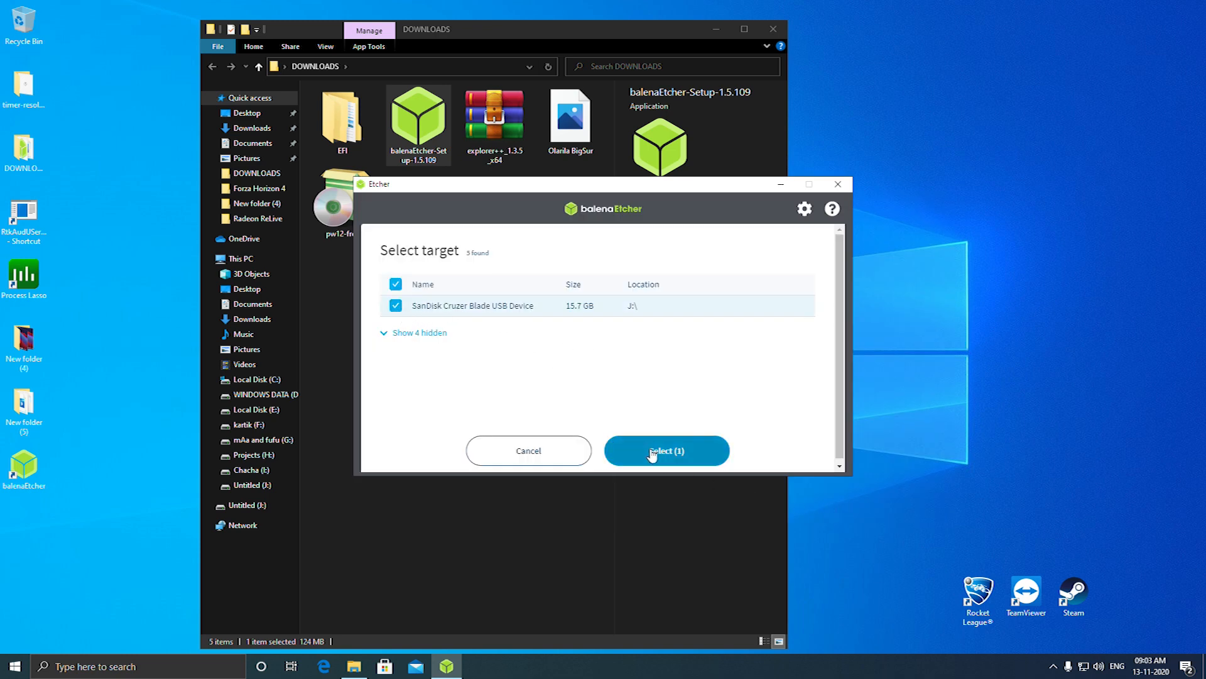
Start flashing the image to the USB drive, allow cmd.exe to make changes, and reposition the Etcher window
left_click(756, 353)
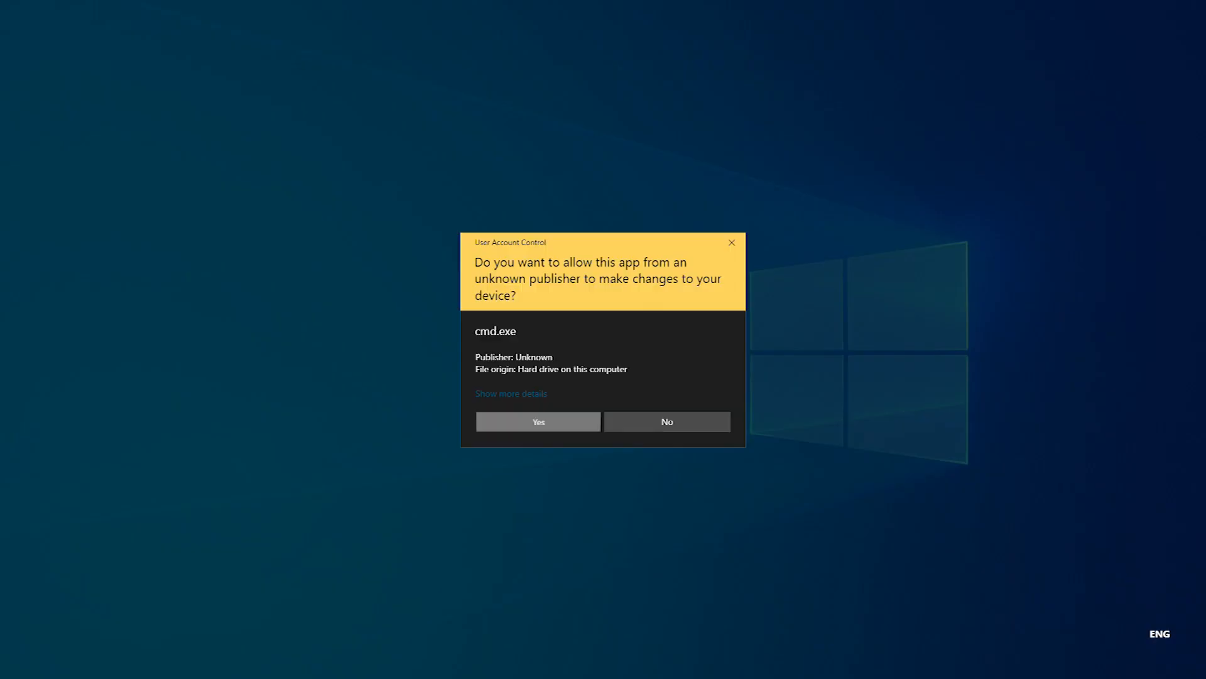
left_click(553, 427)
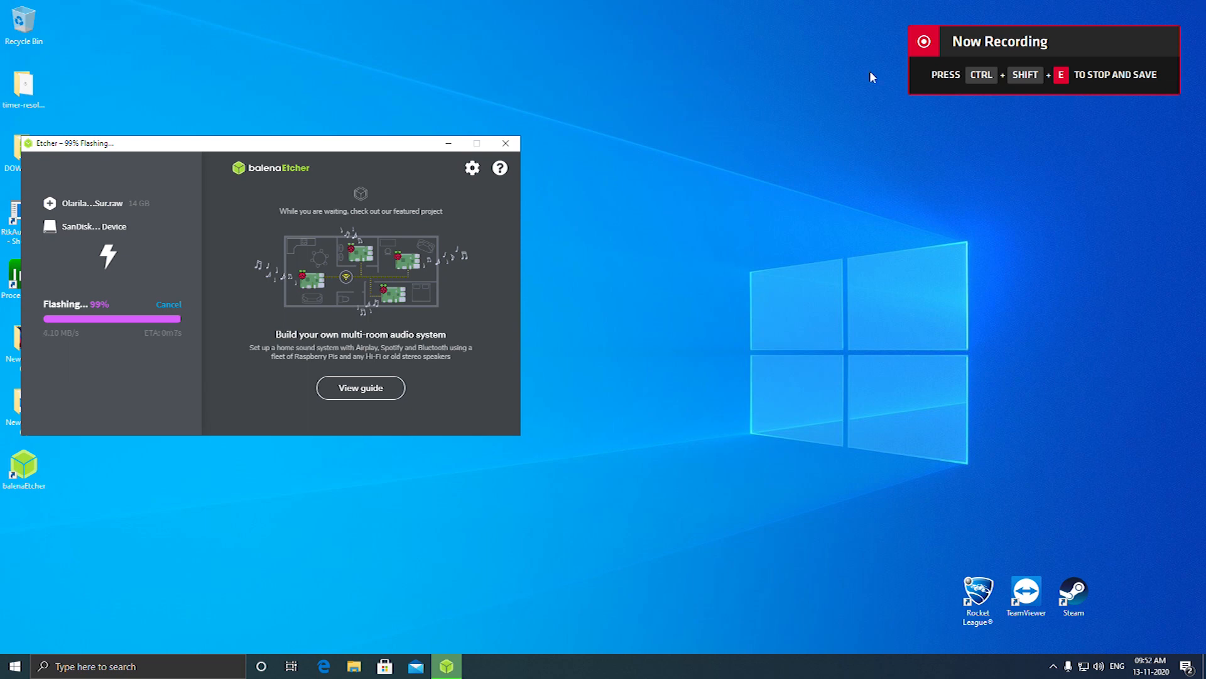
left_click_drag(256, 150, 352, 157)
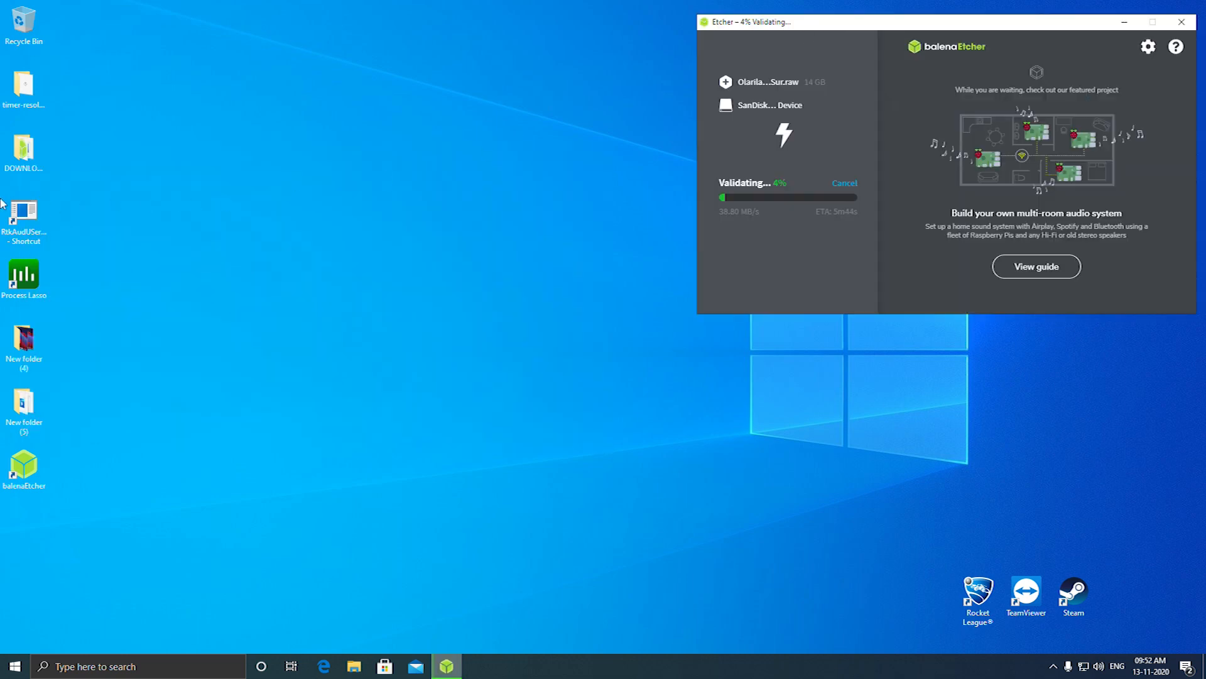
Run the pw12-free installer from the desktop DOWNLOADS folder, allow it to make changes, and choose English as the setup language
double_click(24, 151)
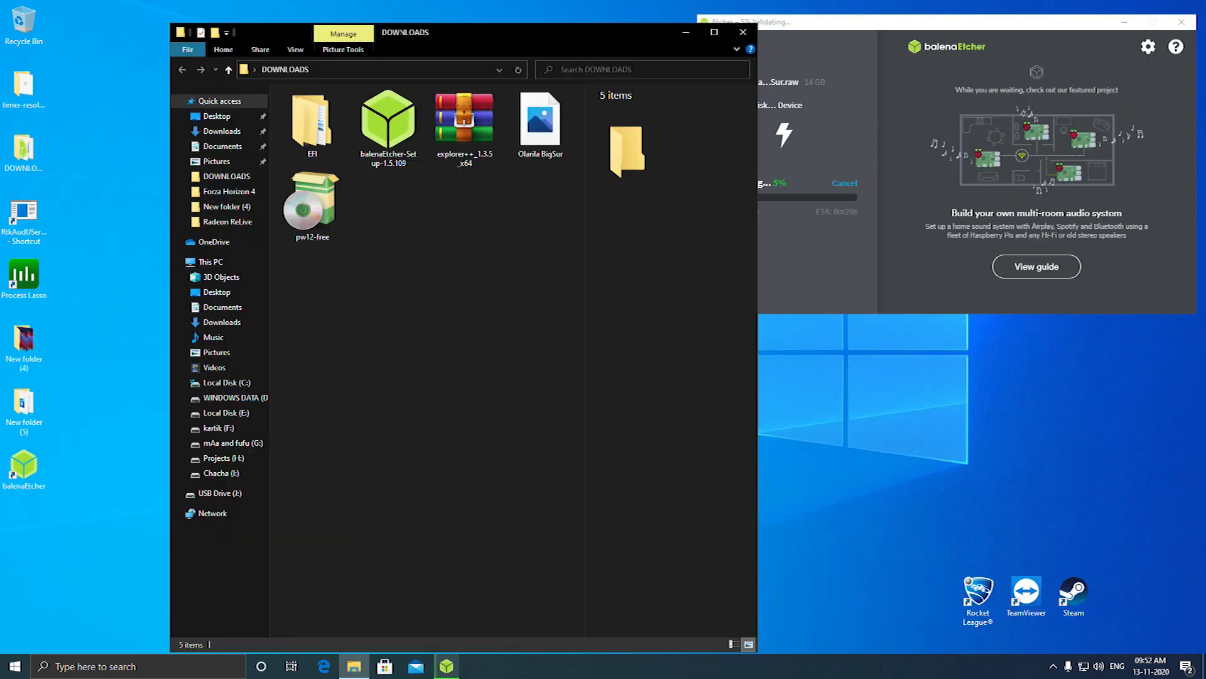
left_click_drag(474, 28, 375, 21)
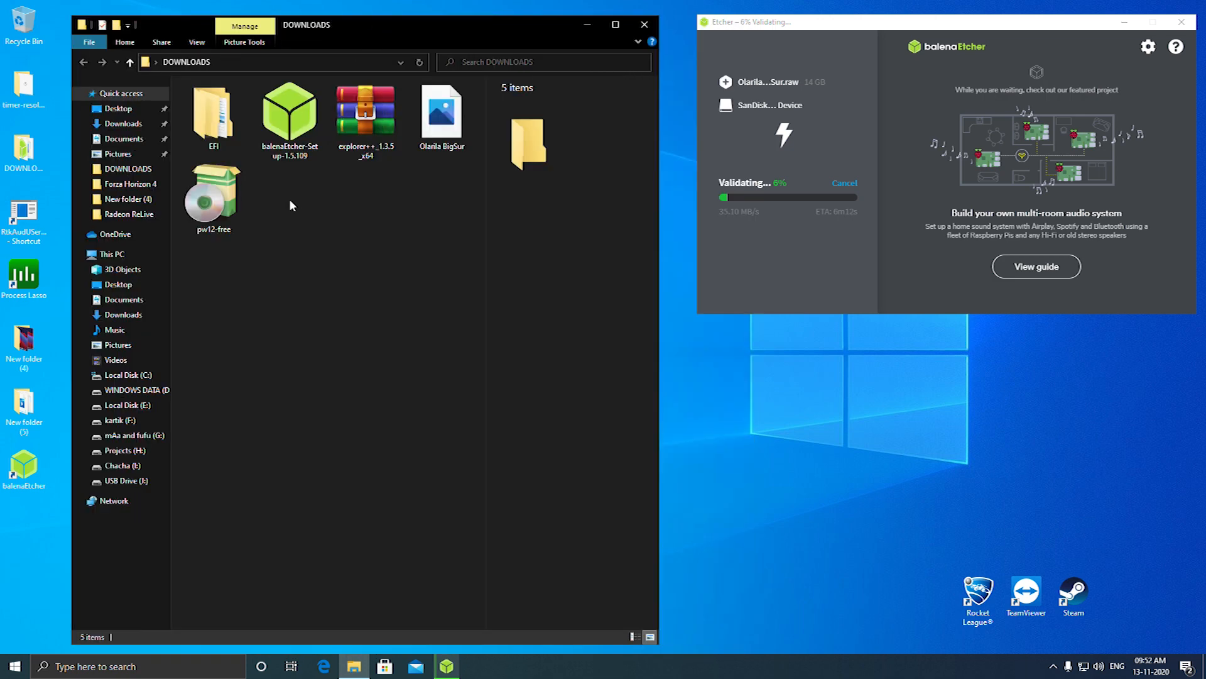
double_click(212, 198)
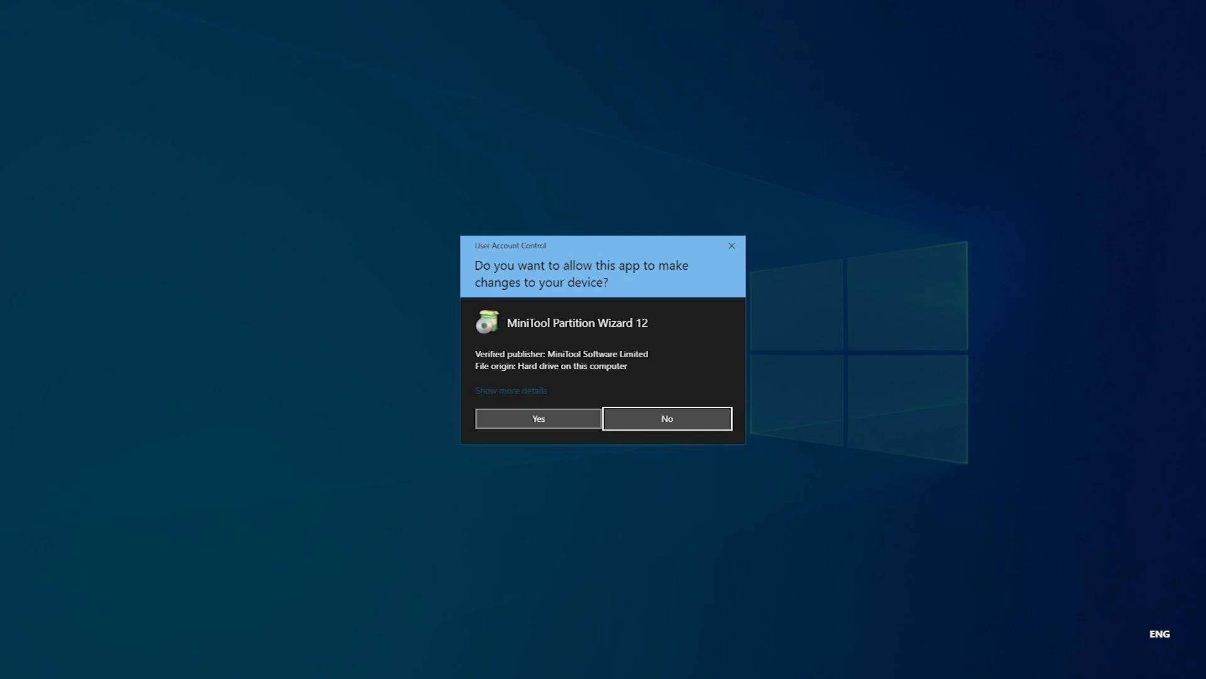
left_click(574, 417)
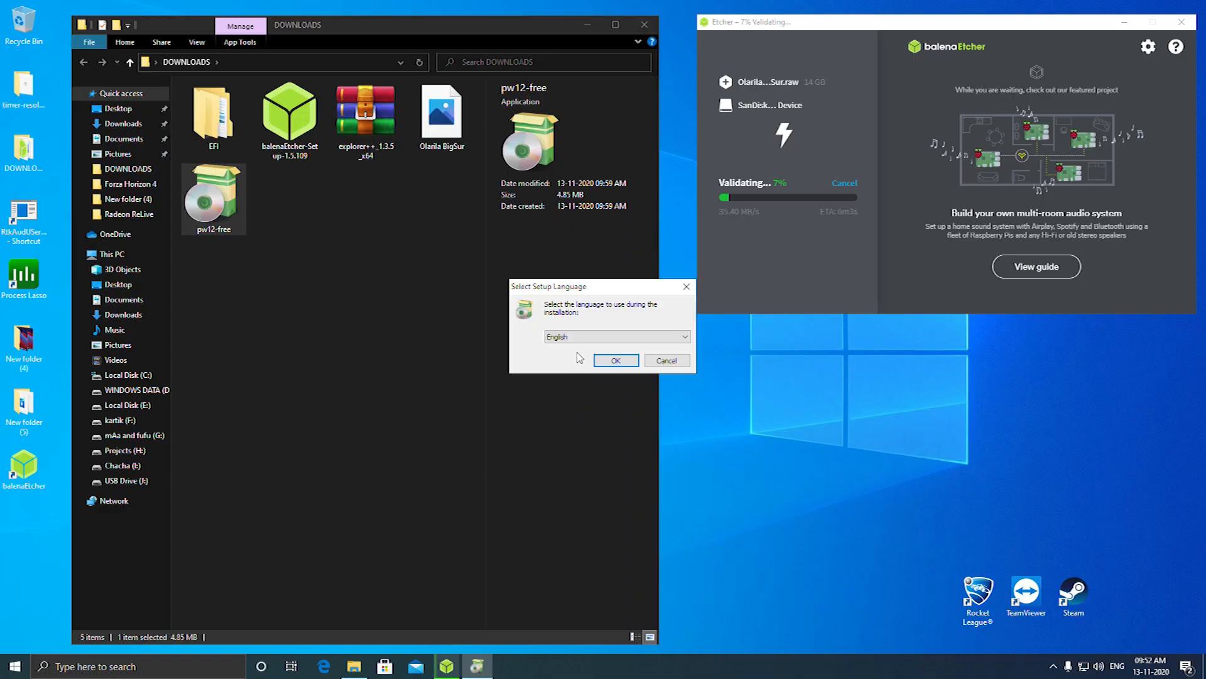
left_click(613, 362)
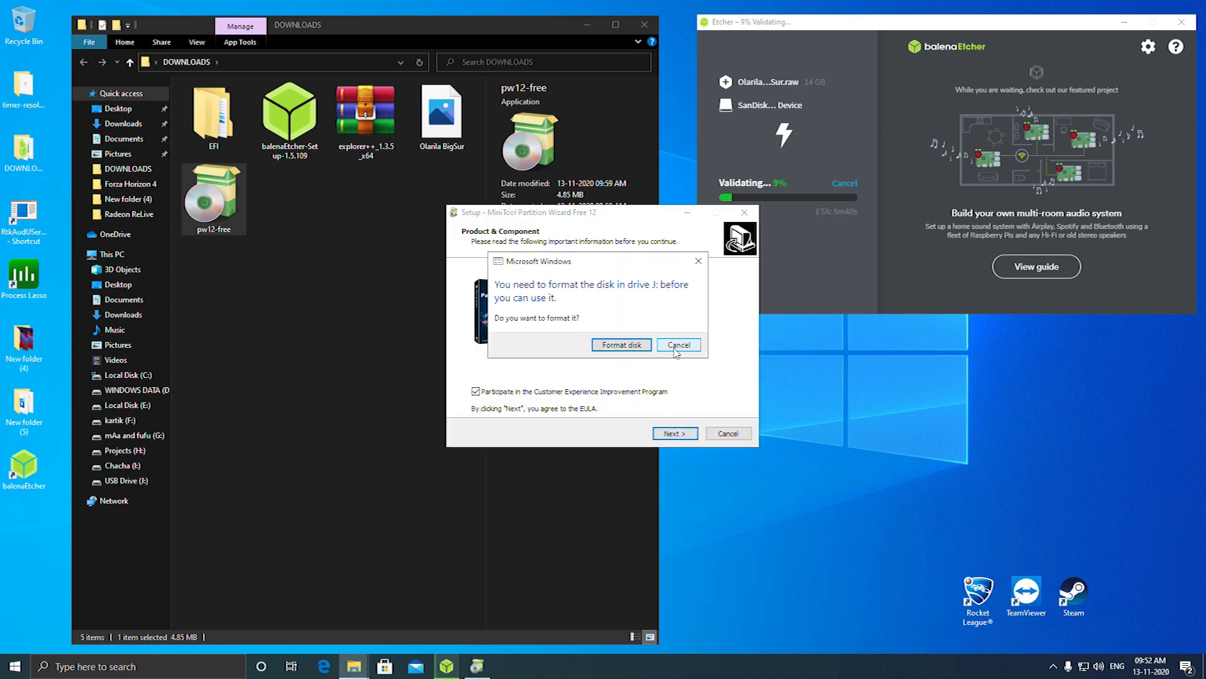
Decline formatting drive J:, install MiniTool Partition Wizard Free, and finish the setup
left_click(677, 345)
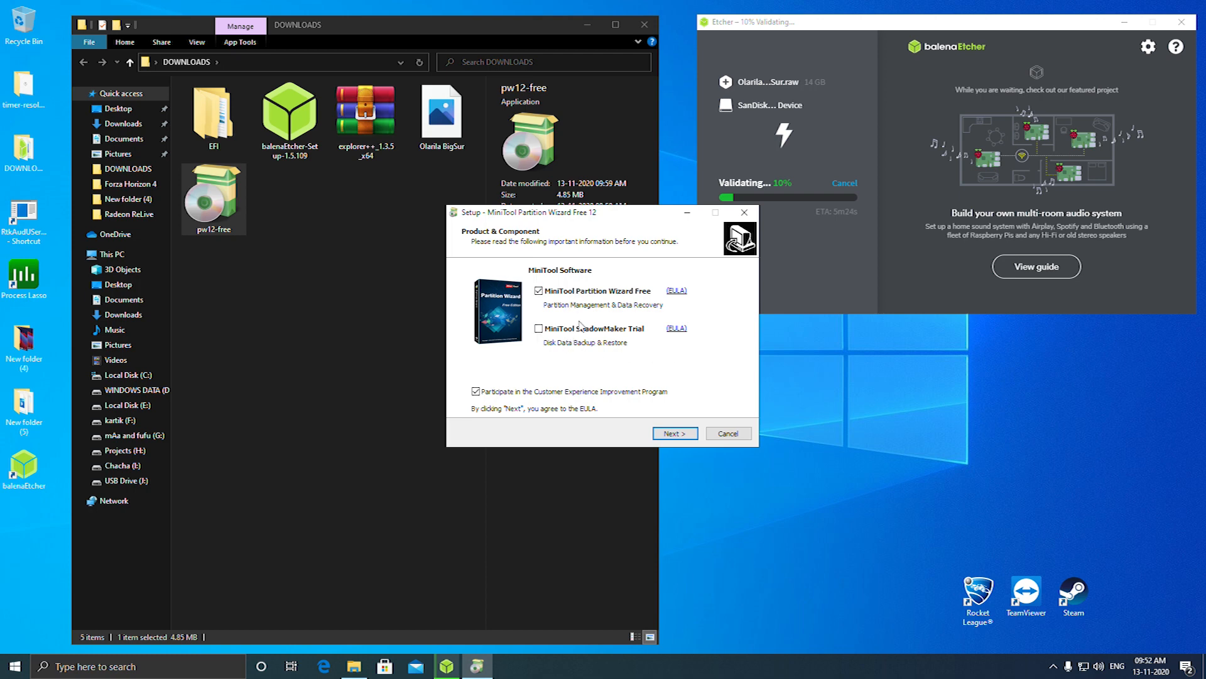
left_click(687, 438)
left_click(674, 434)
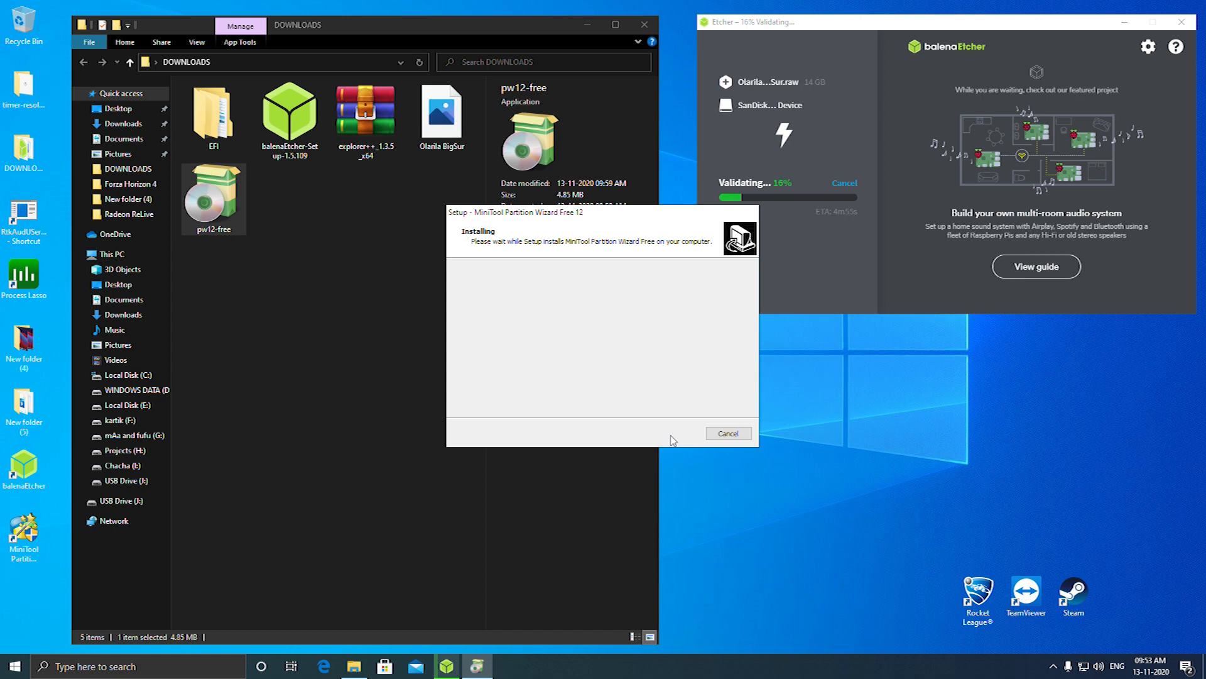
left_click(611, 314)
left_click(680, 436)
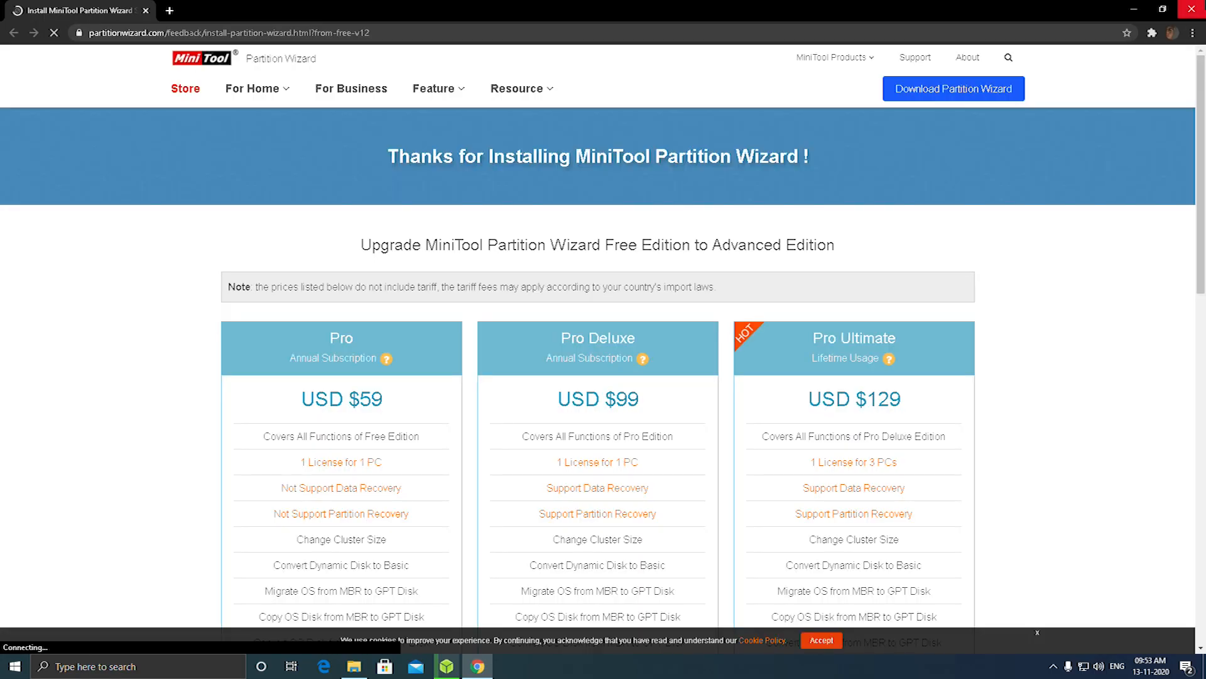
left_click(1184, 9)
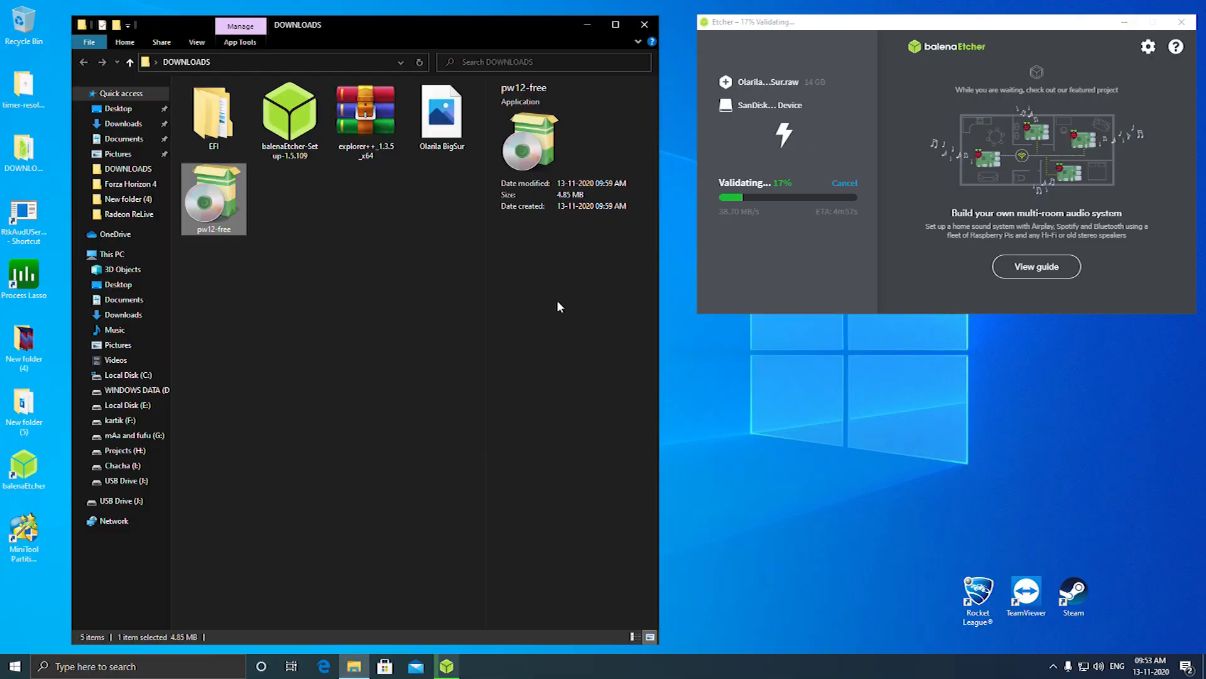
Extract the explorer++_1.3.5_x64 archive directly into the DOWNLOADS folder
left_click(431, 274)
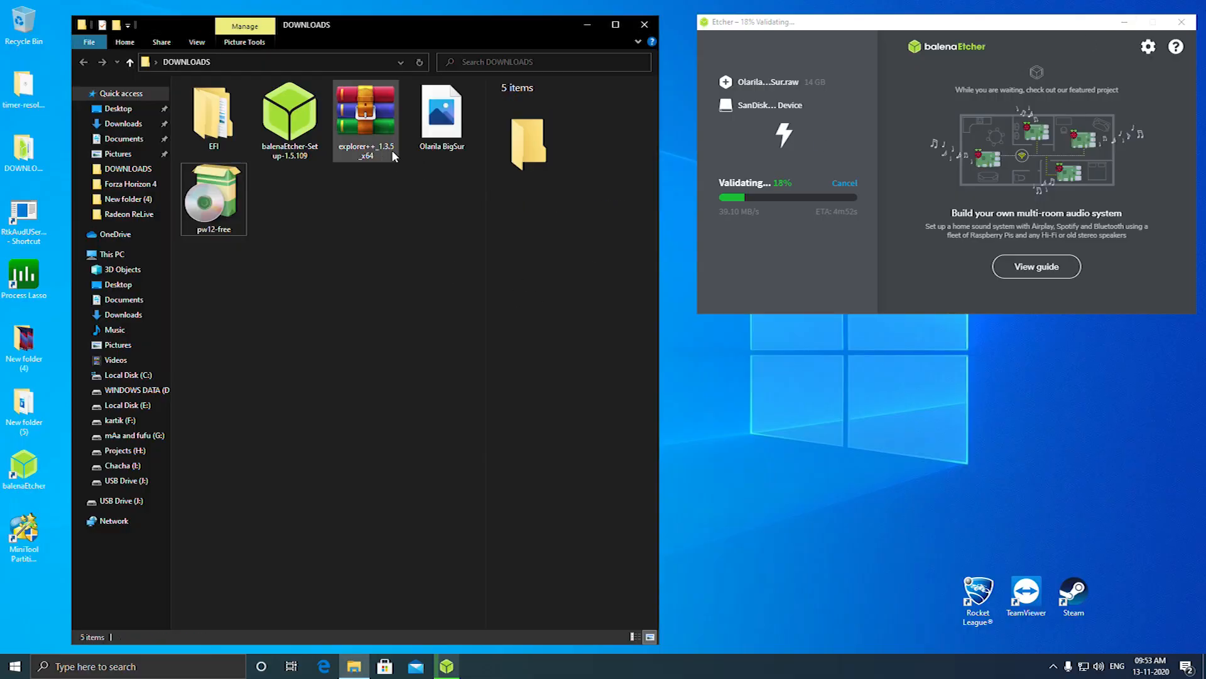
right_click(369, 159)
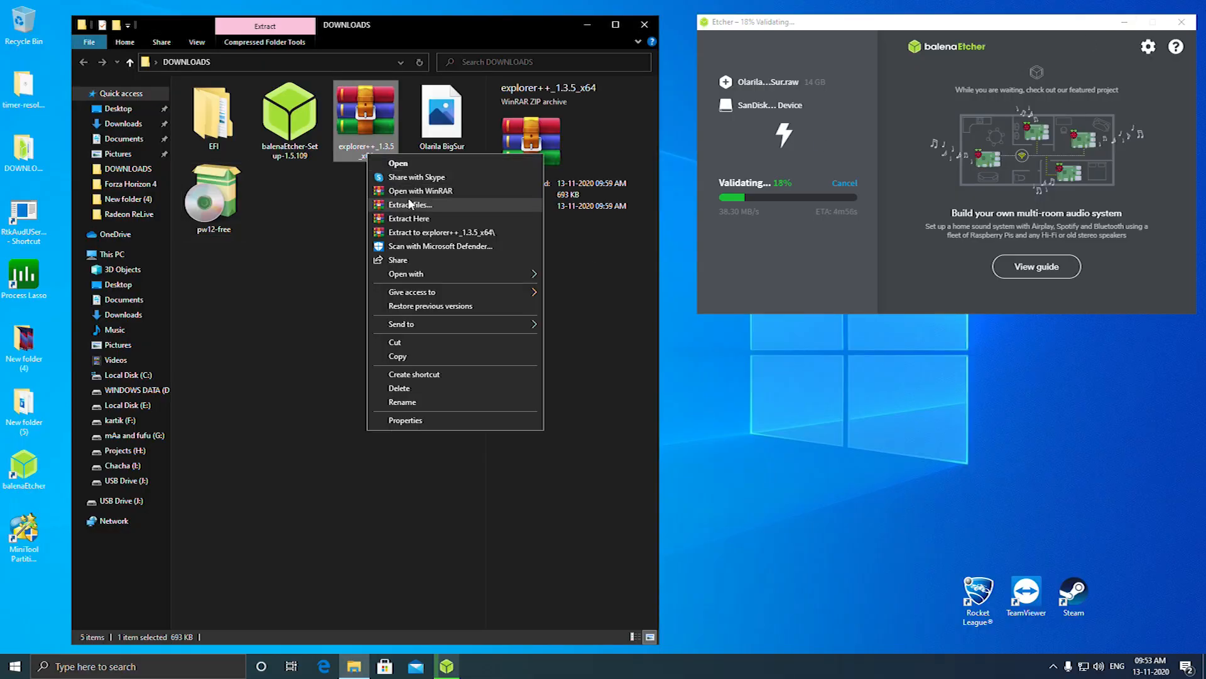
left_click(433, 219)
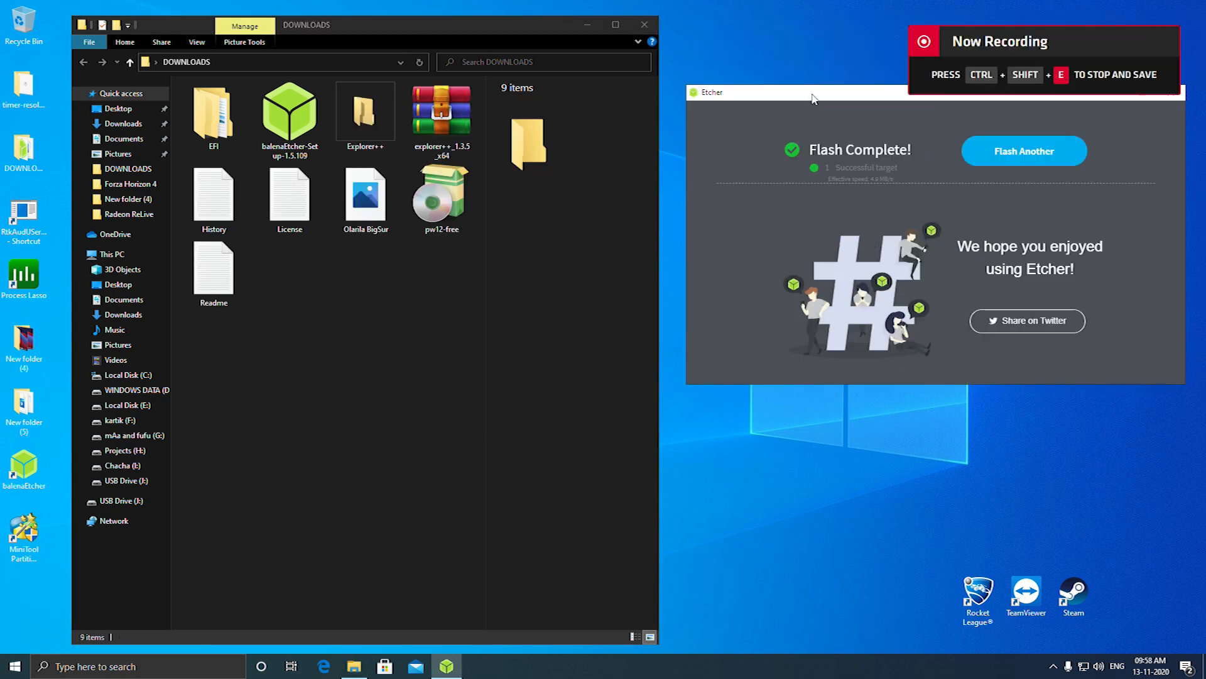
Close Etcher, launch MiniTool Partition Wizard from the desktop with permission to make changes, and bring its window to the front
left_click_drag(1176, 95, 1136, 178)
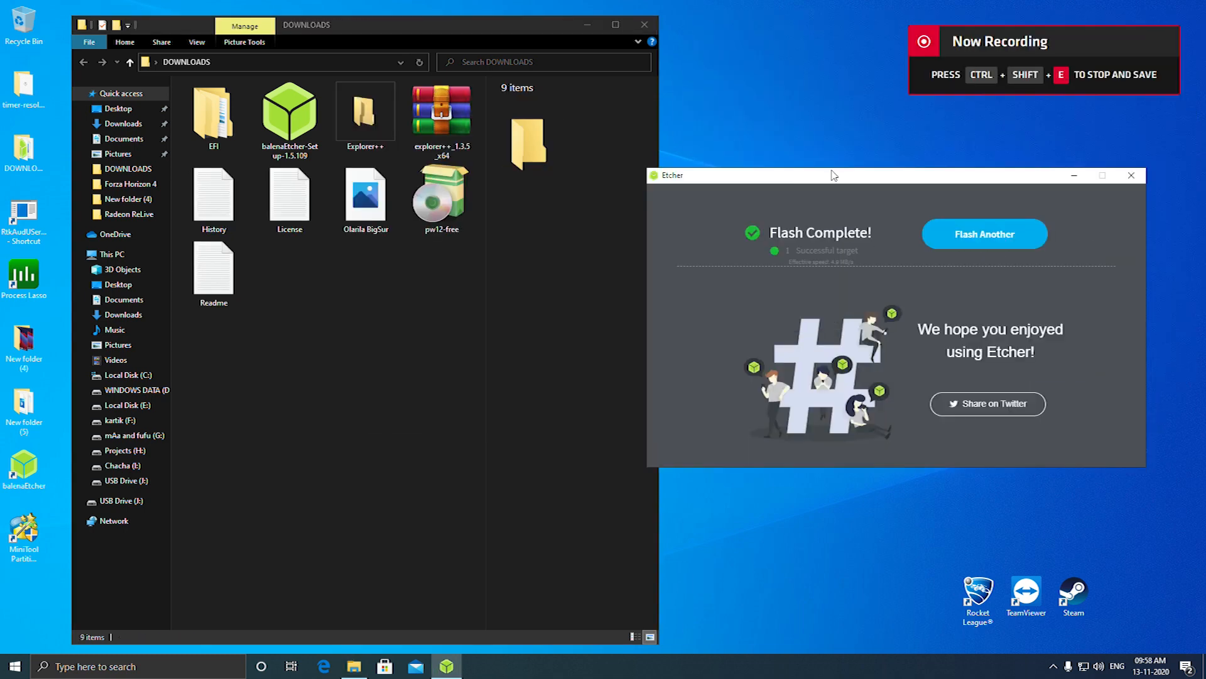
left_click(1133, 176)
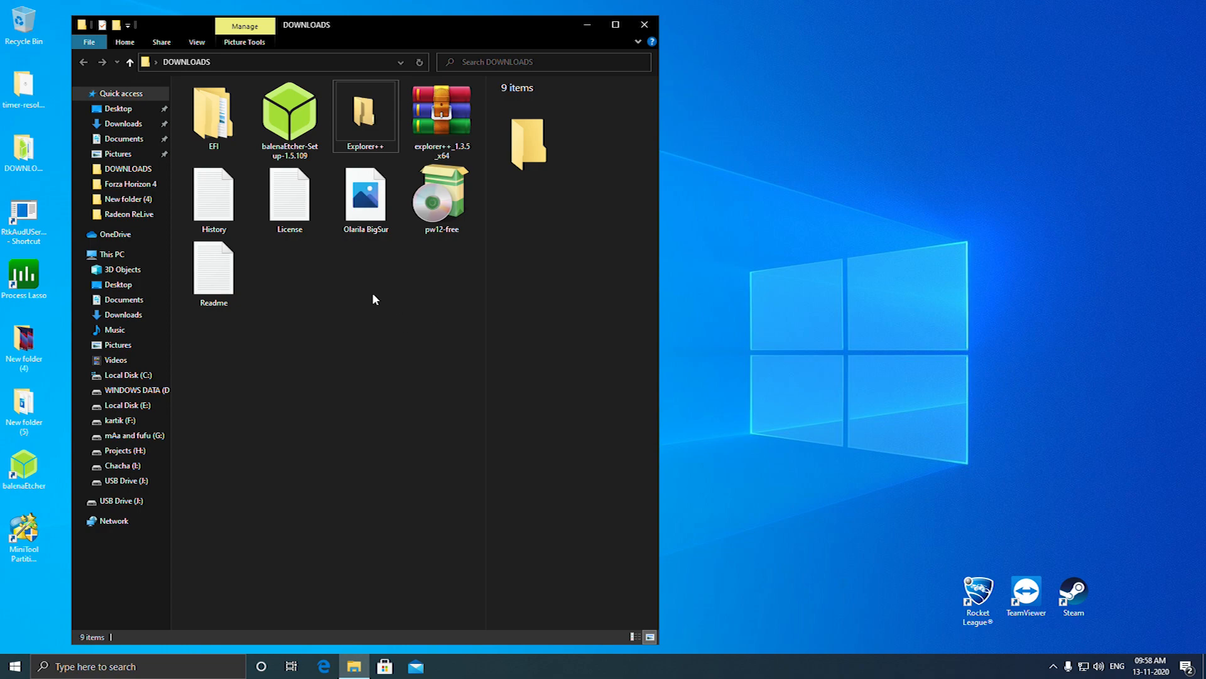
double_click(4, 532)
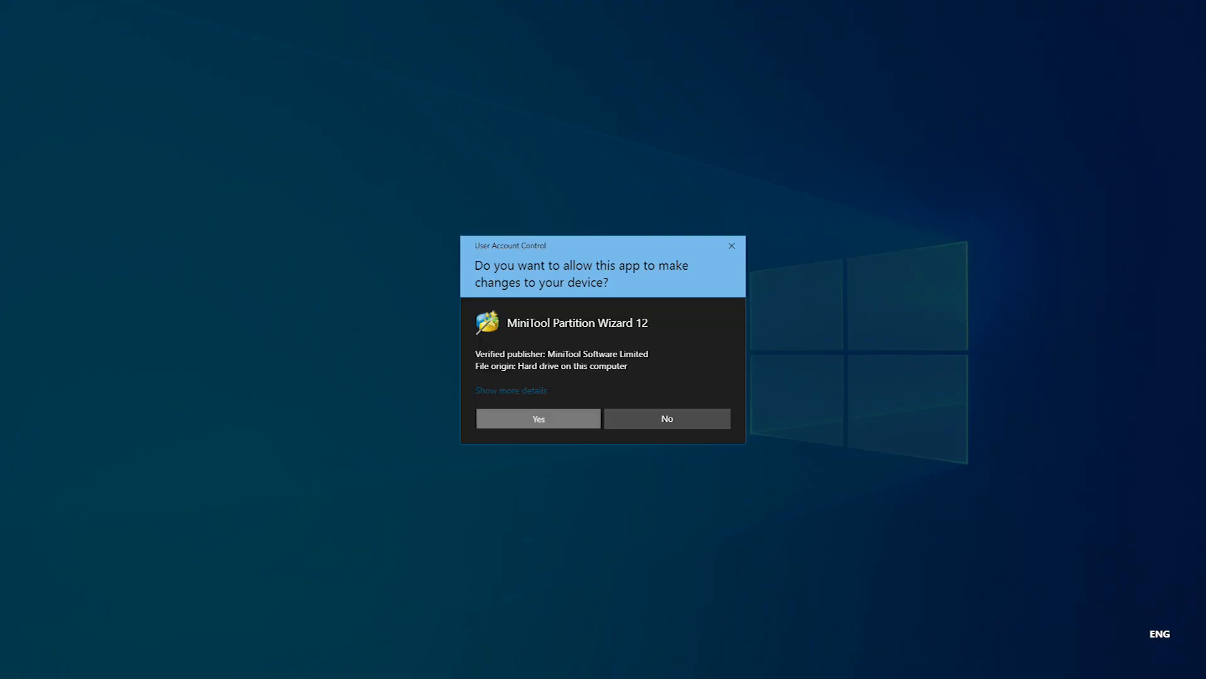
left_click(538, 419)
left_click_drag(460, 29, 712, 39)
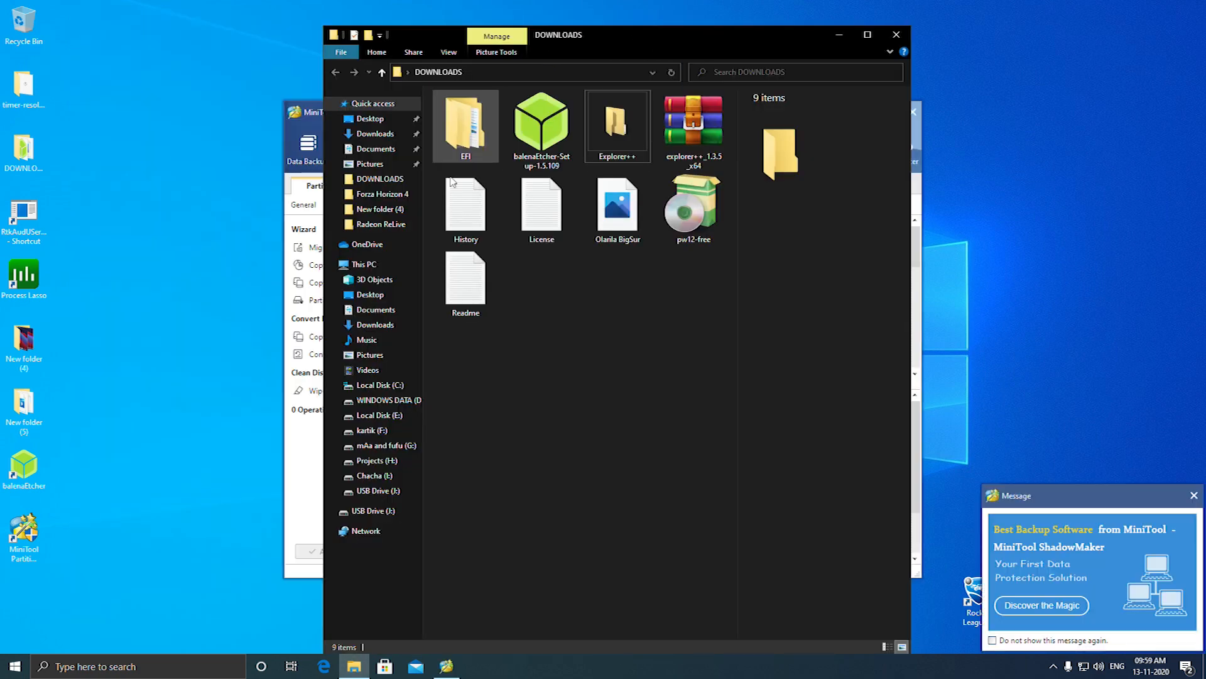
left_click(311, 451)
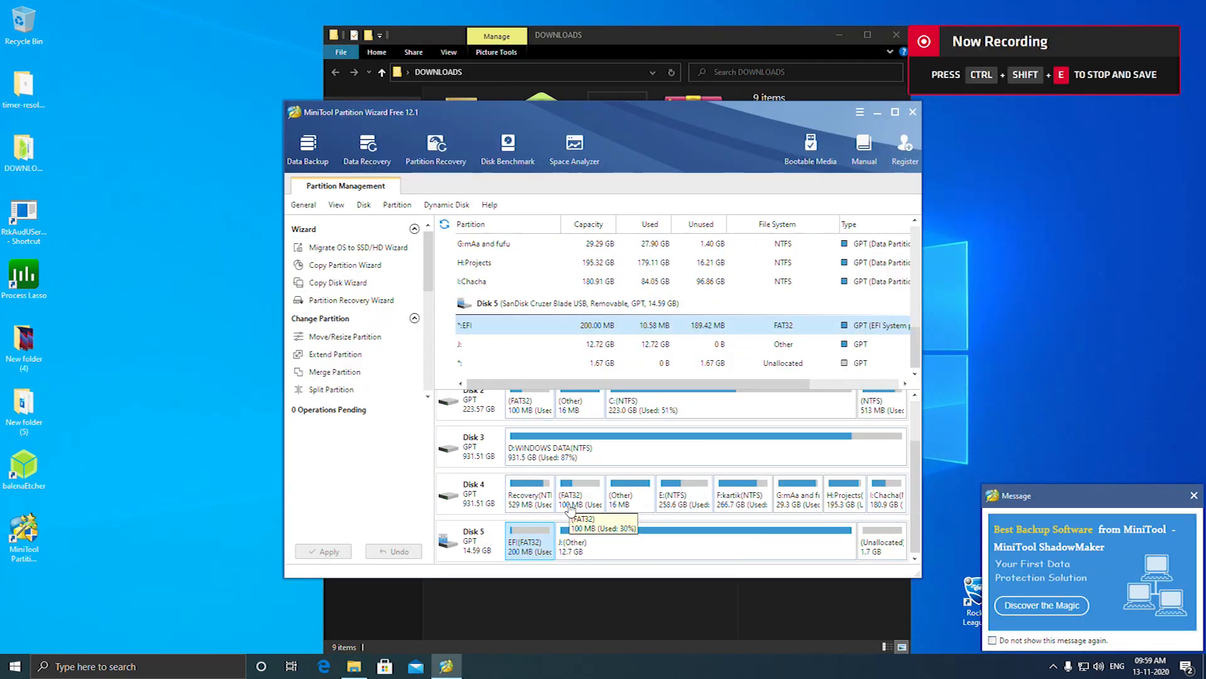
Assign the drive letter Z: to the 200 MB EFI partition on Disk 5, the SanDisk Cruzer Blade USB
left_click(477, 556)
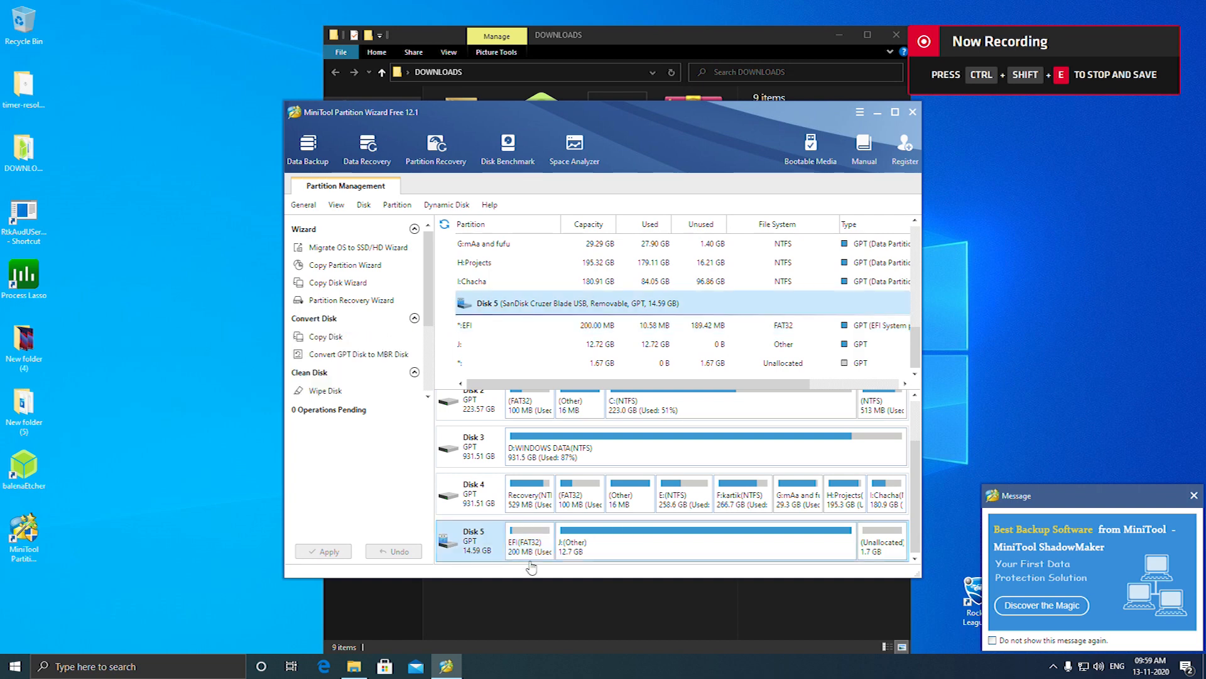
left_click(516, 552)
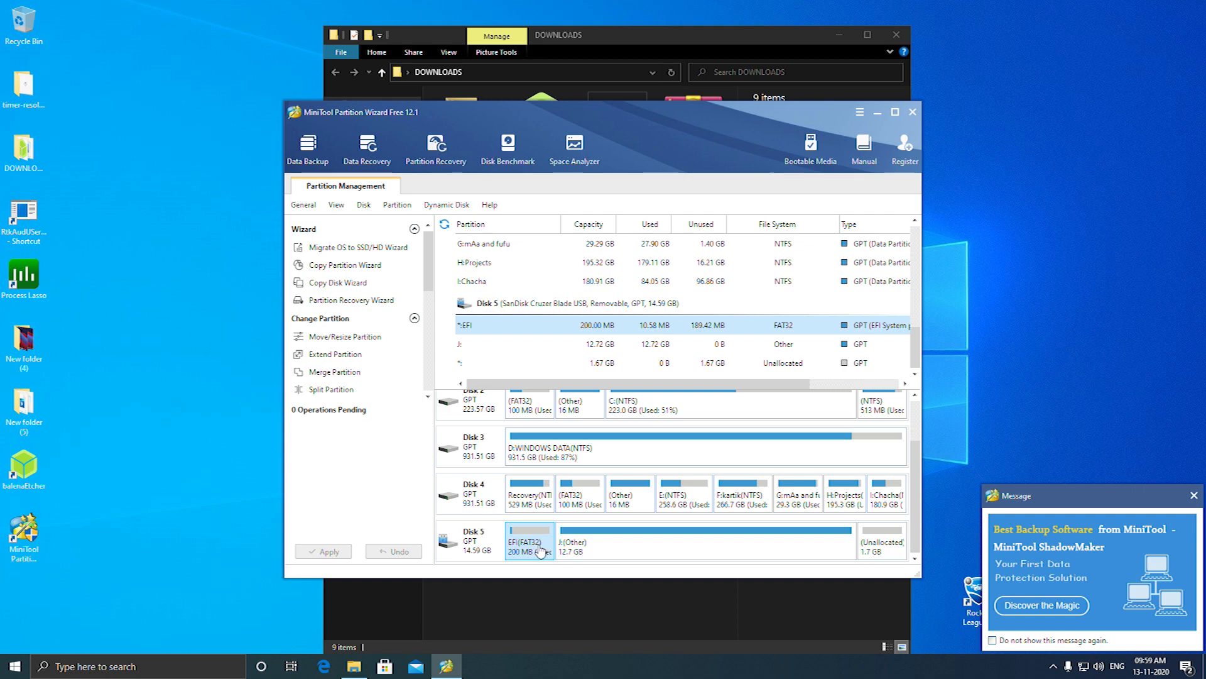
right_click(526, 550)
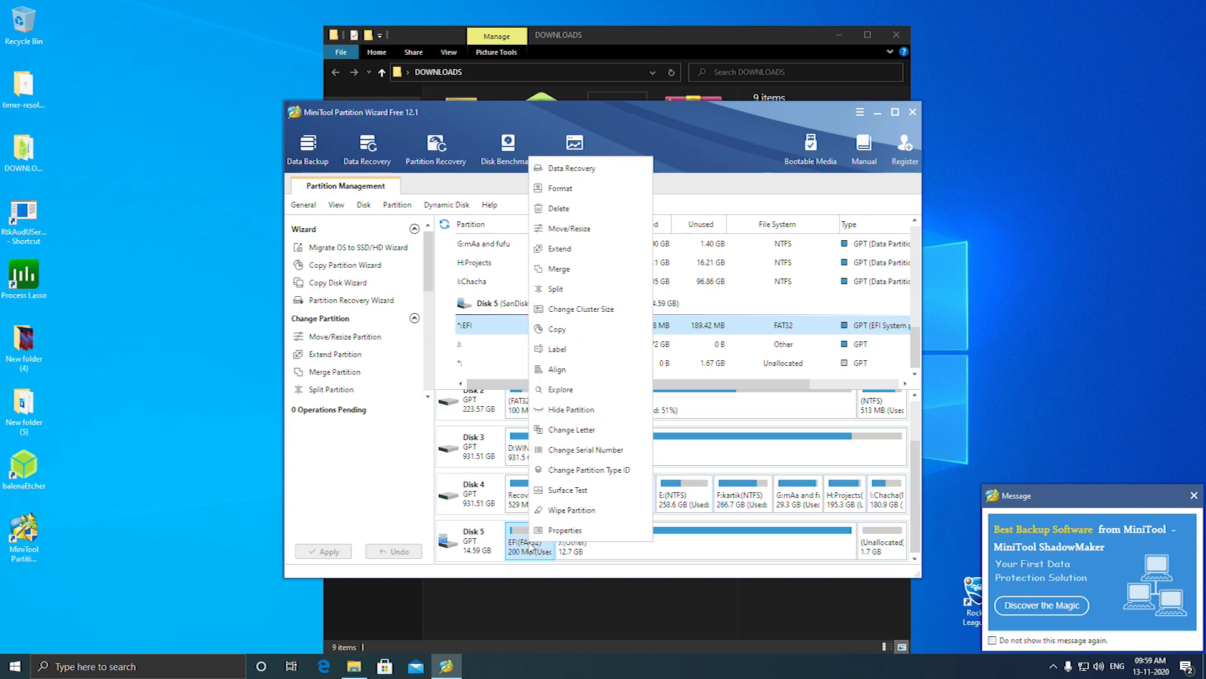
left_click(619, 428)
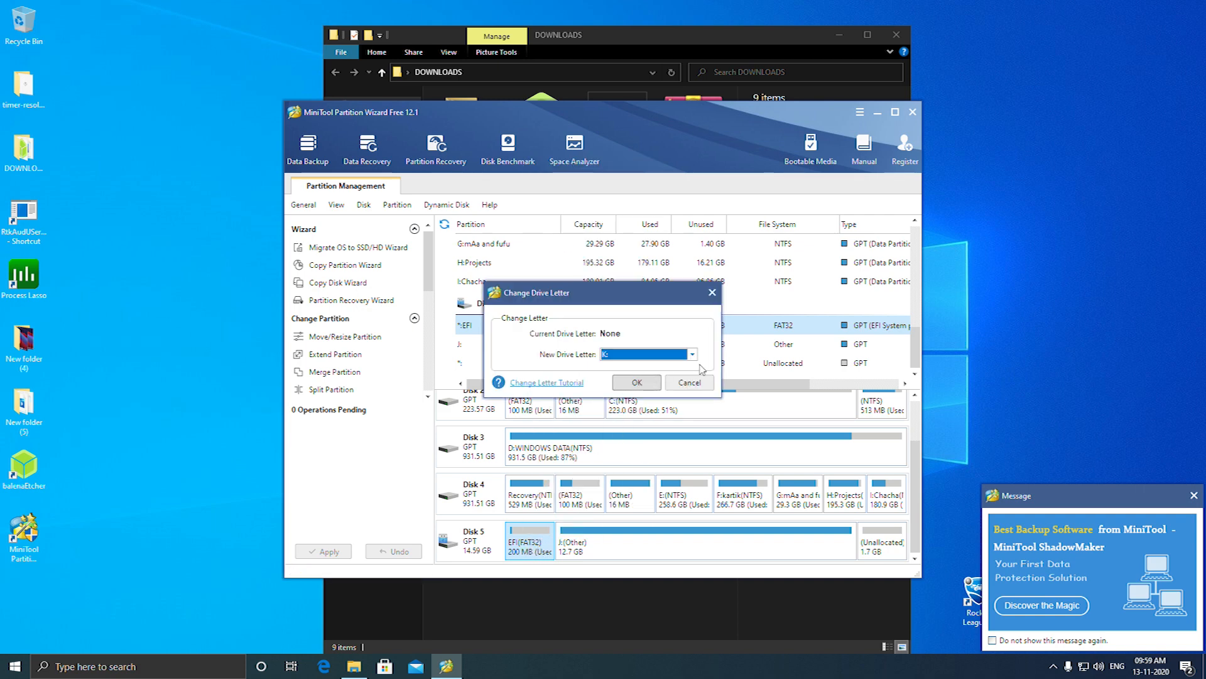
left_click(698, 362)
scroll(663, 453, "down", 2)
left_click(693, 419)
left_click(650, 451)
left_click(636, 382)
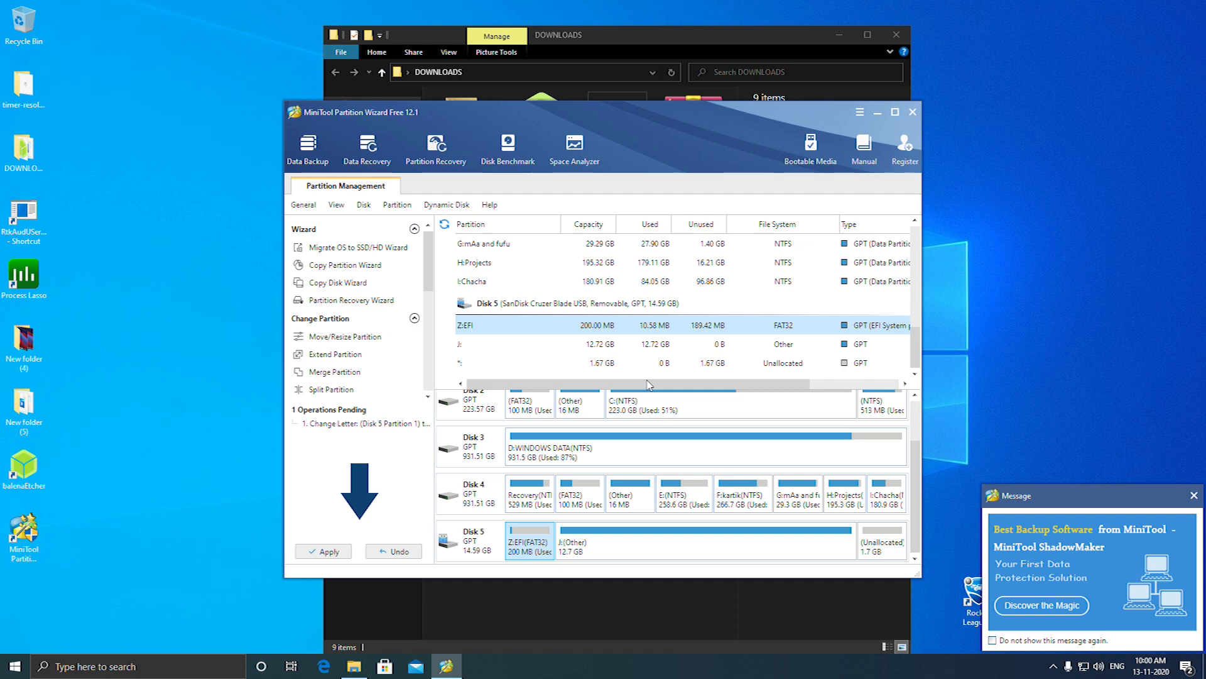
Apply the pending drive letter change and close MiniTool Partition Wizard
left_click(338, 558)
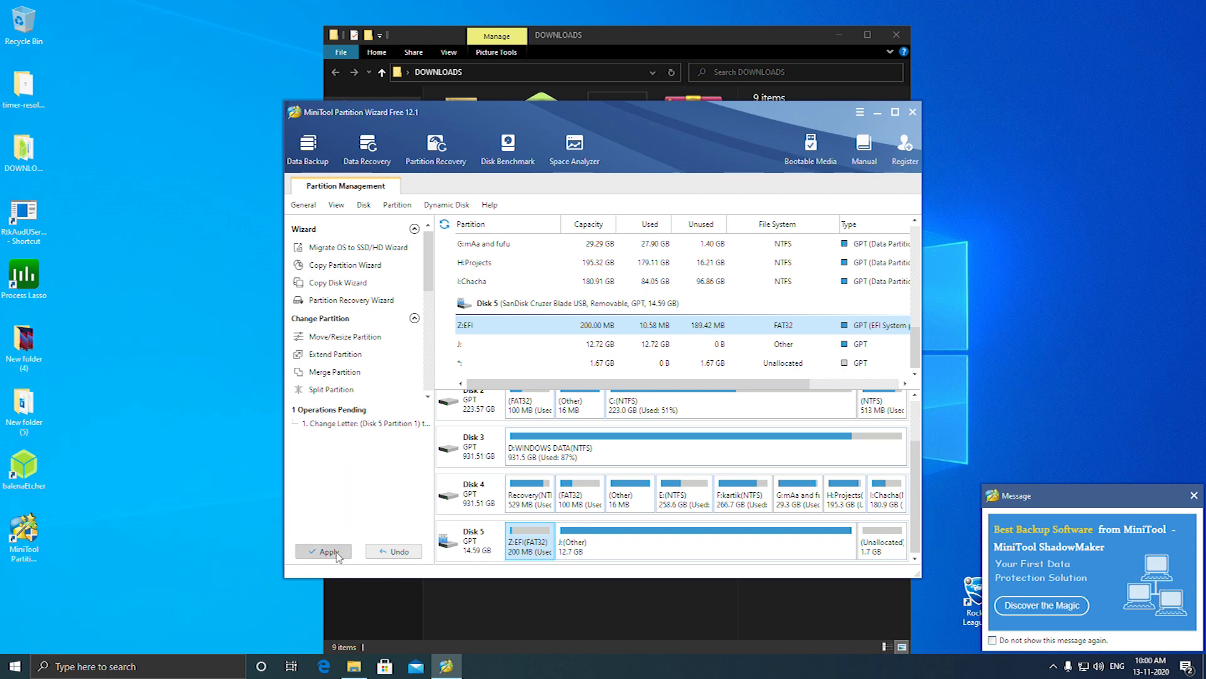
left_click(591, 379)
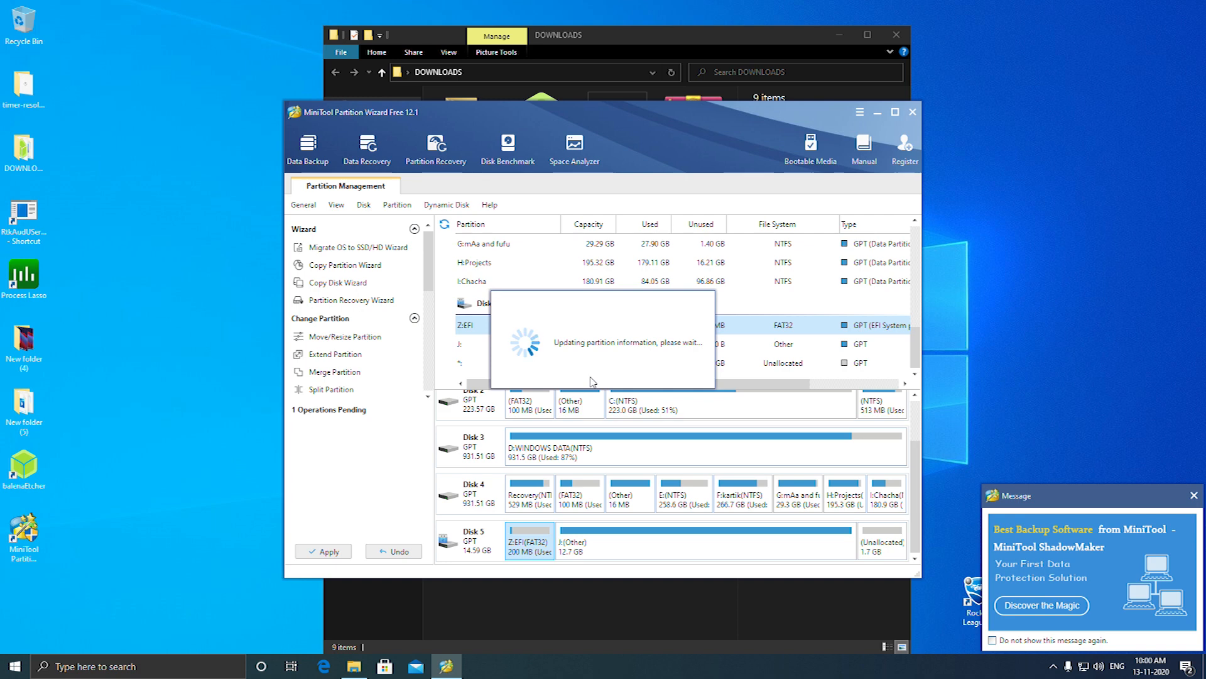
left_click(602, 375)
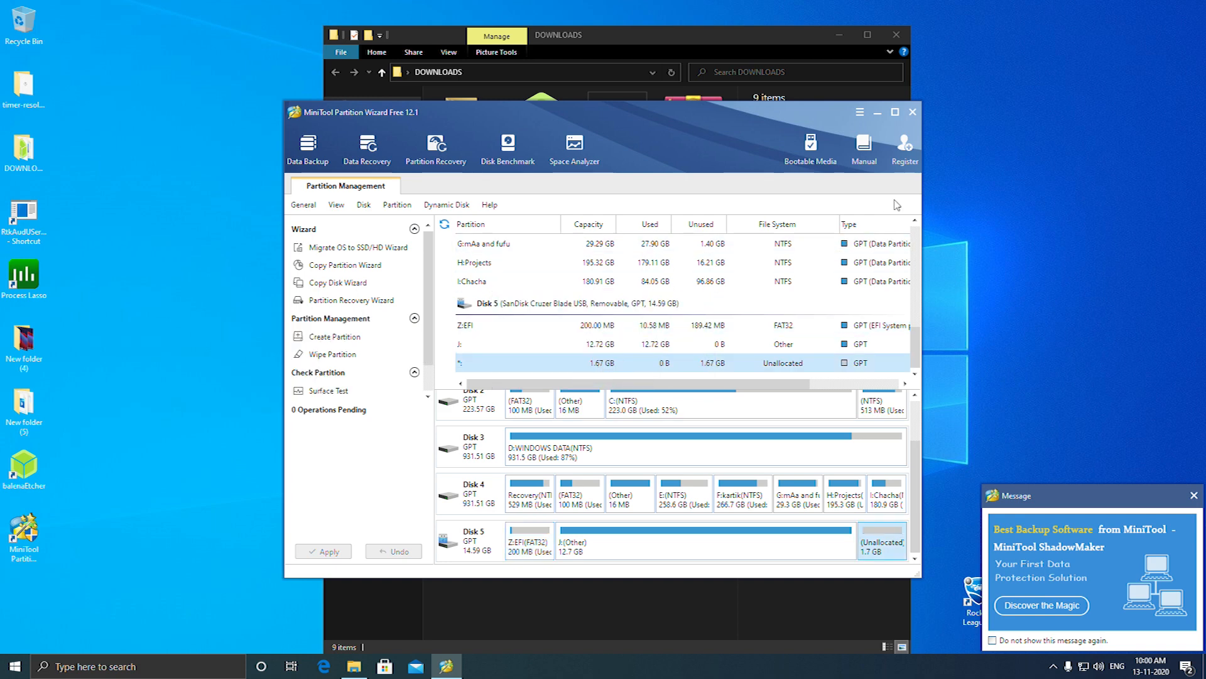
left_click(912, 112)
left_click(580, 369)
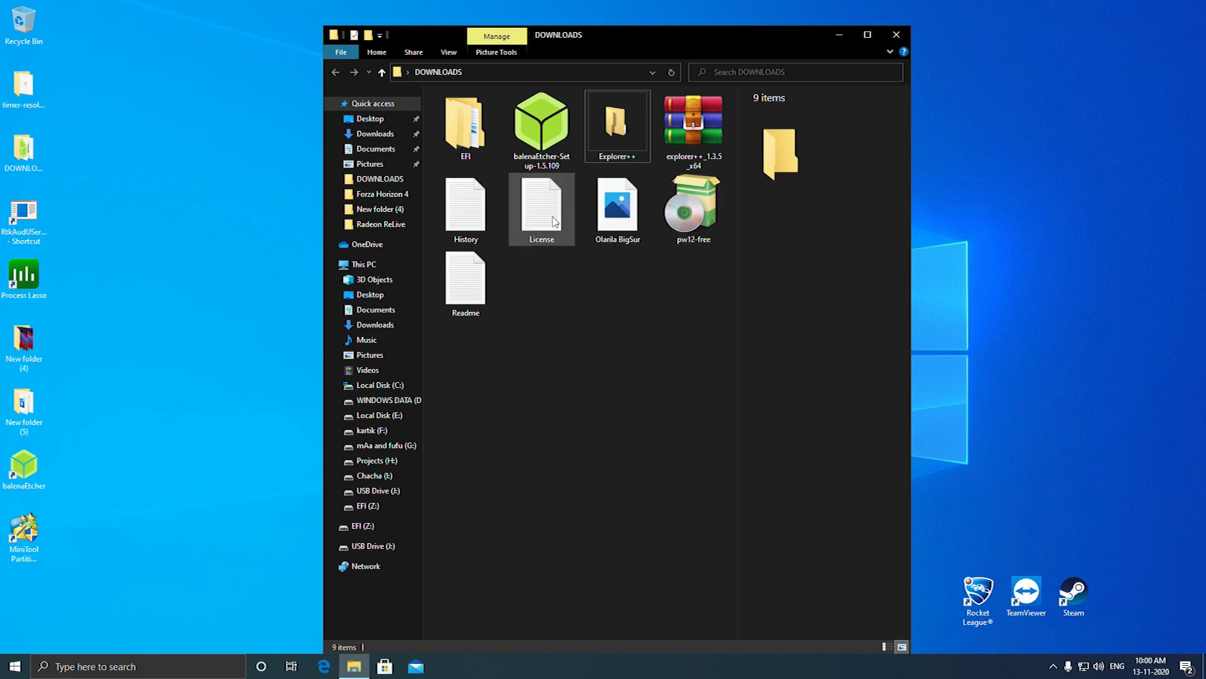
Run Explorer++ from the DOWNLOADS folder as administrator, allow it to make changes, and move its window clear of the folder
right_click(614, 130)
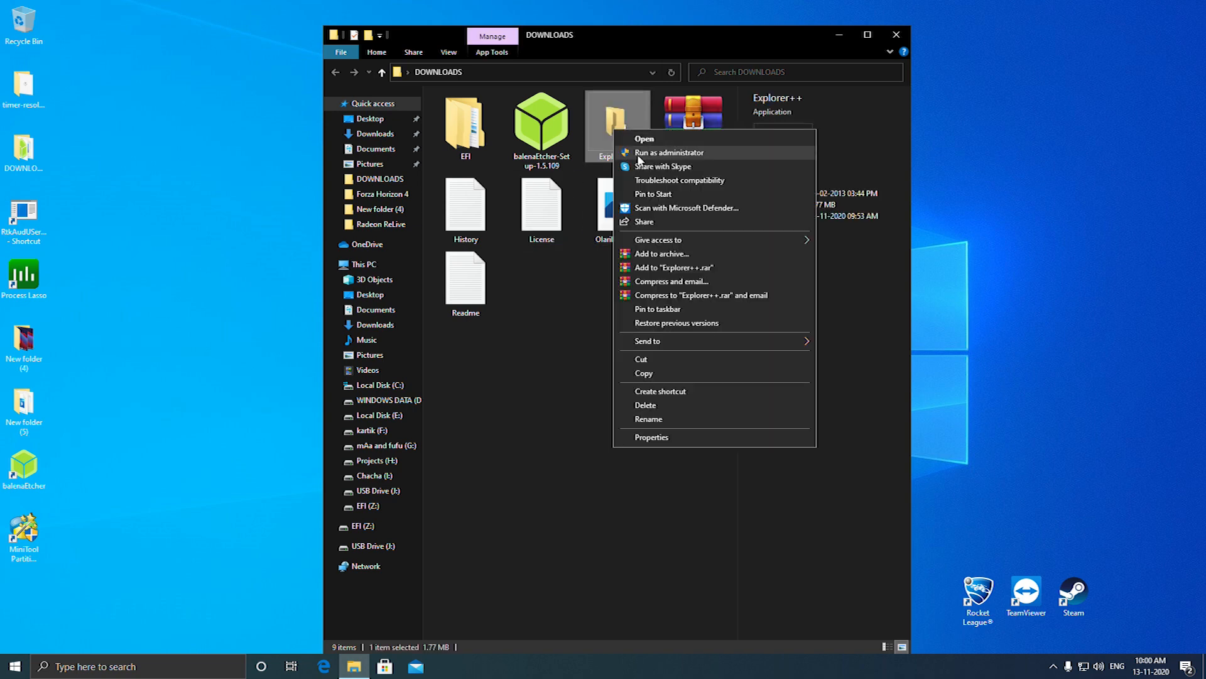
left_click(664, 154)
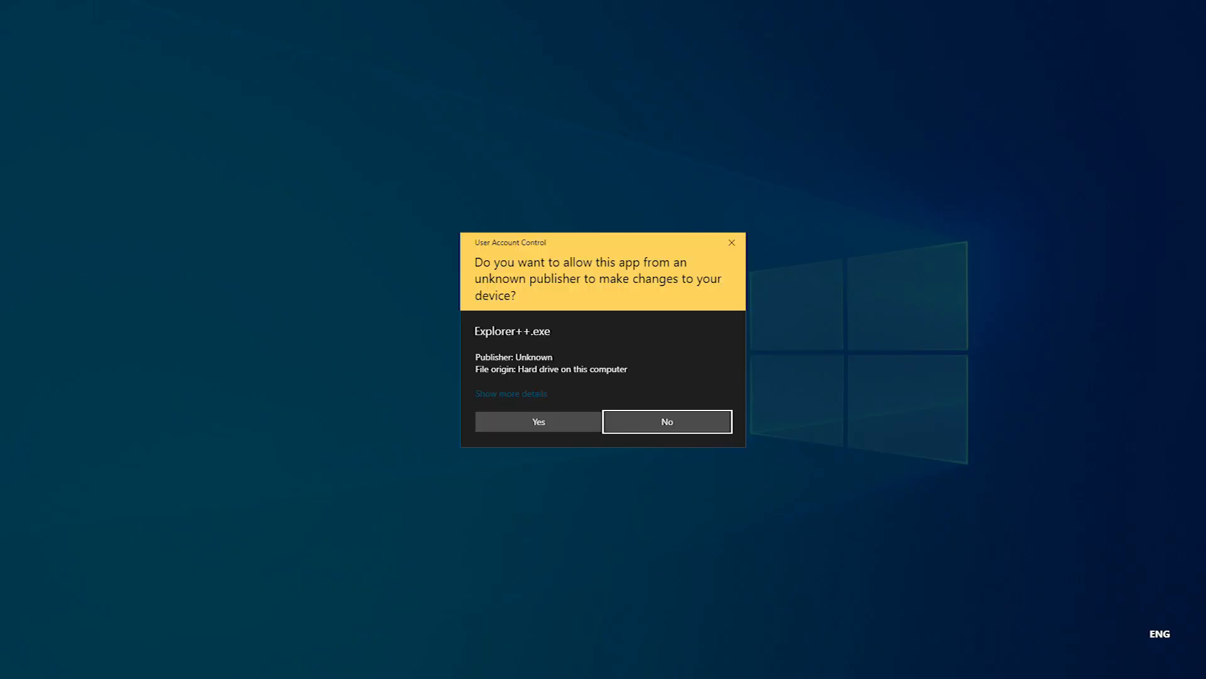
left_click(540, 422)
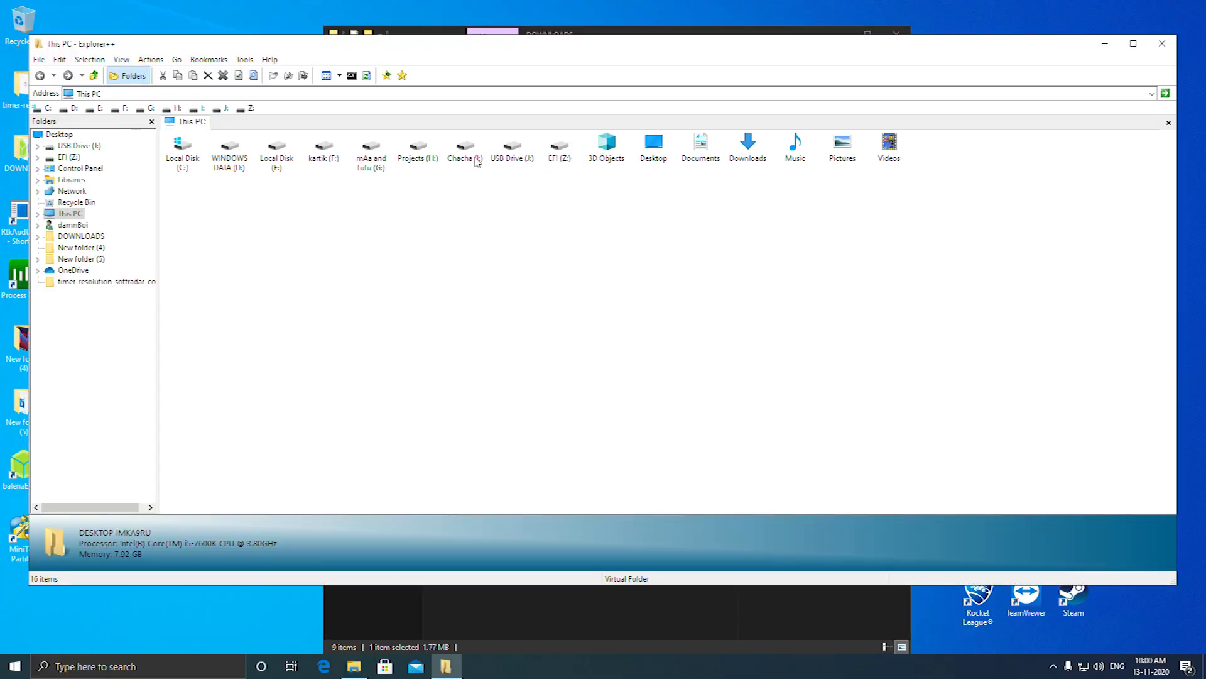
left_click_drag(339, 57, 504, 233)
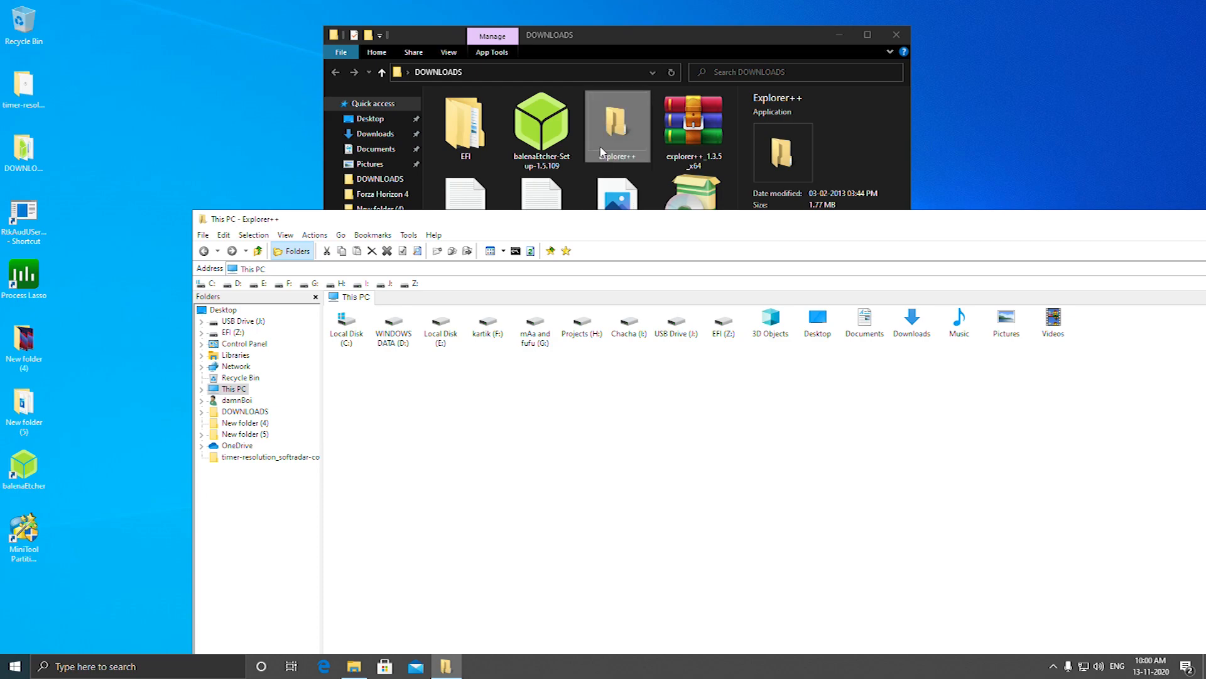
Run a second Explorer++ instance as administrator, display the EFI (Z:) drive in it, and reposition its window
right_click(600, 145)
left_click(637, 171)
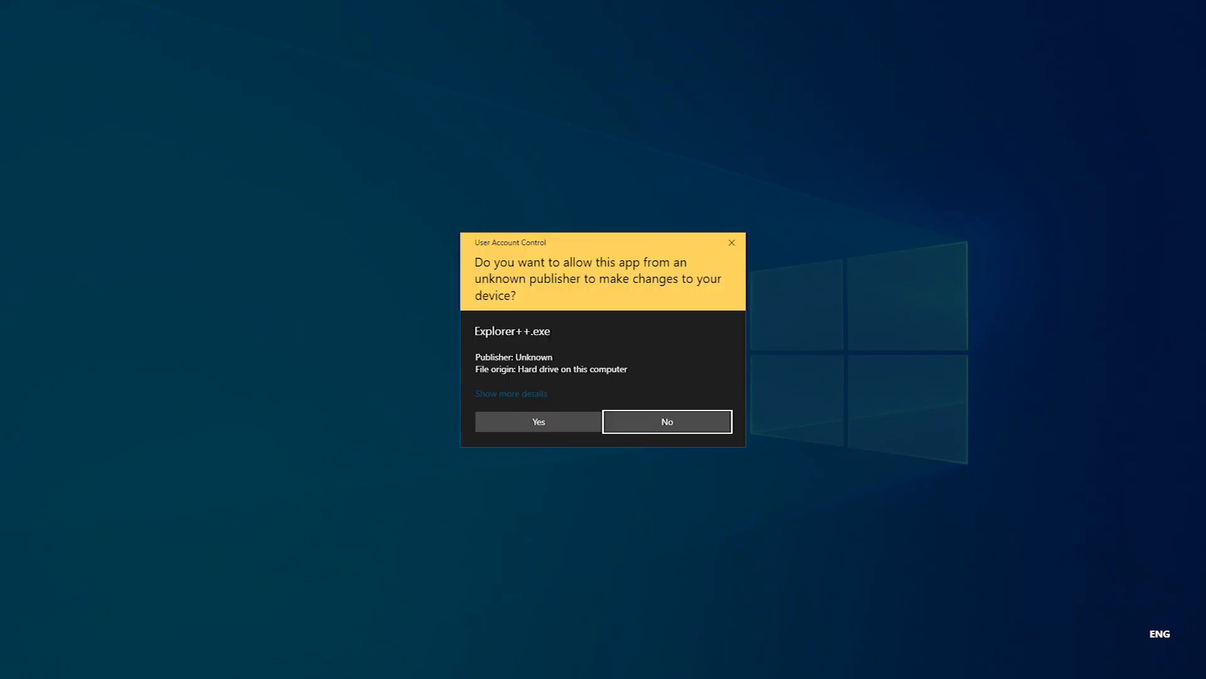
left_click(528, 421)
left_click(67, 157)
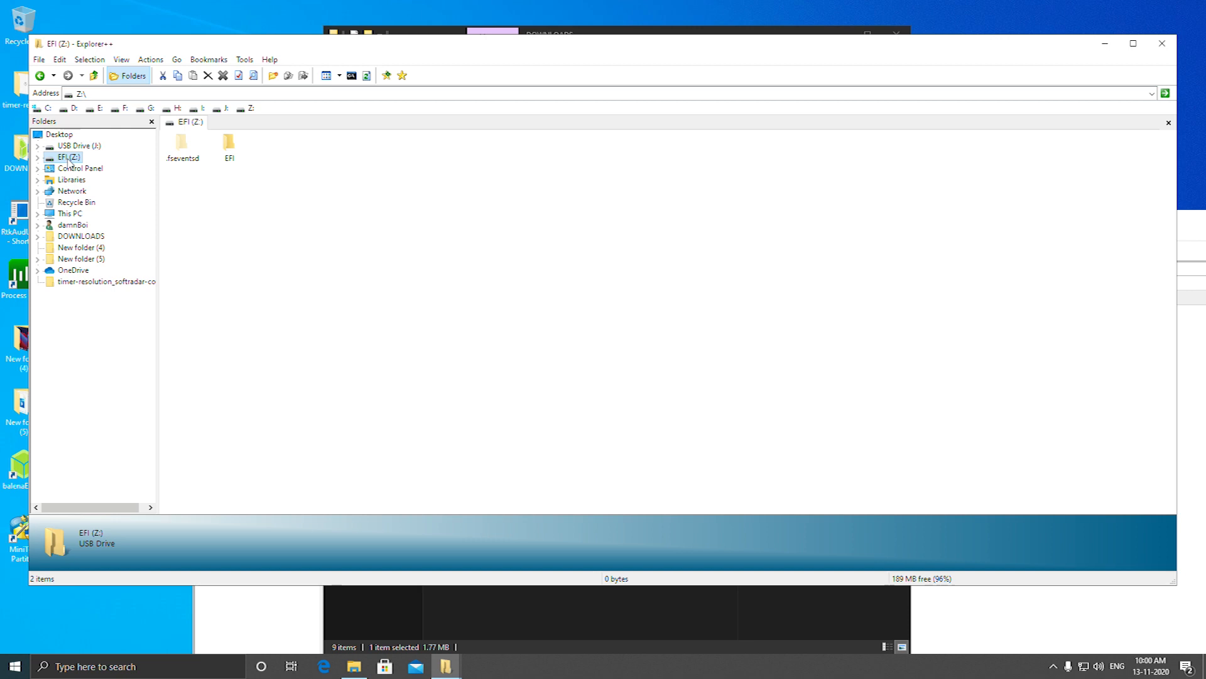
left_click_drag(332, 59, 622, 93)
In the first Explorer++ window, open the EFI folder inside the desktop DOWNLOADS folder
left_click(282, 519)
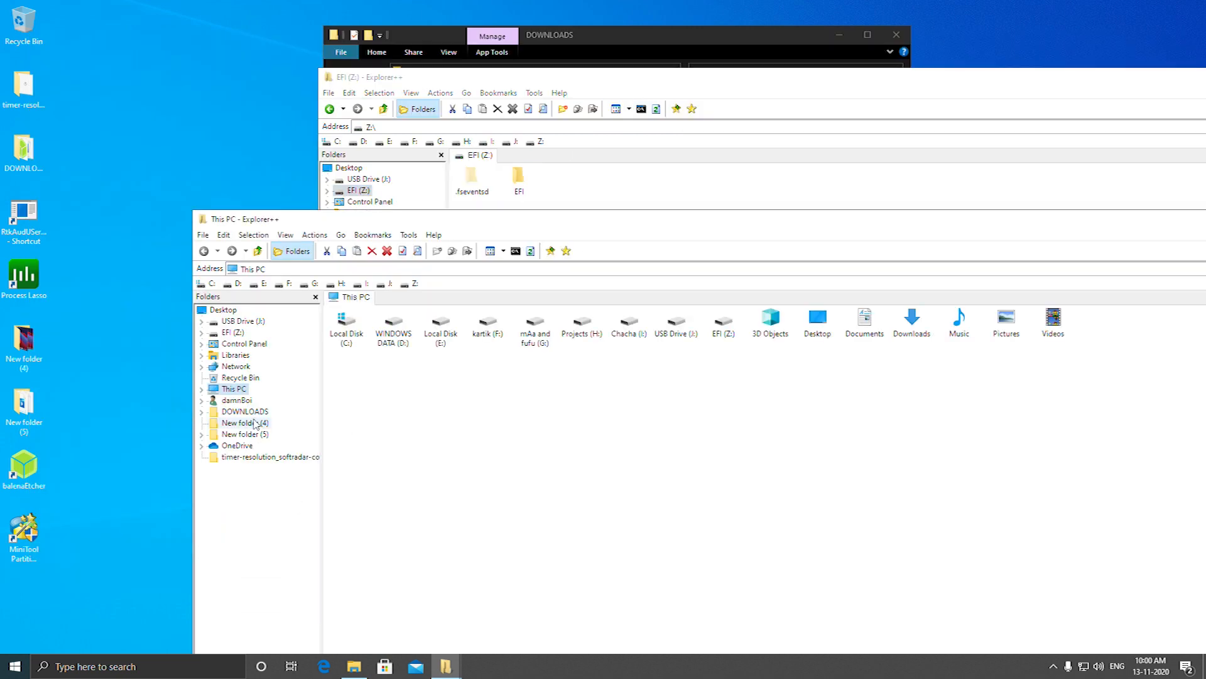
left_click(245, 411)
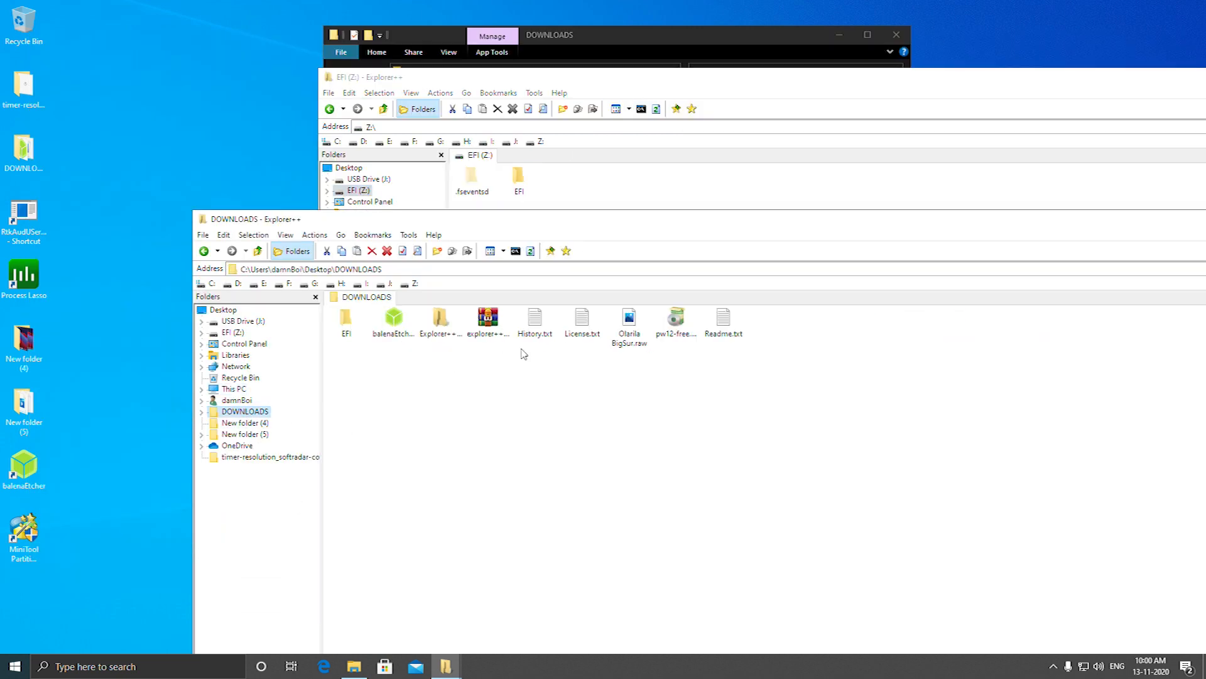
double_click(369, 334)
left_click_drag(459, 360, 294, 319)
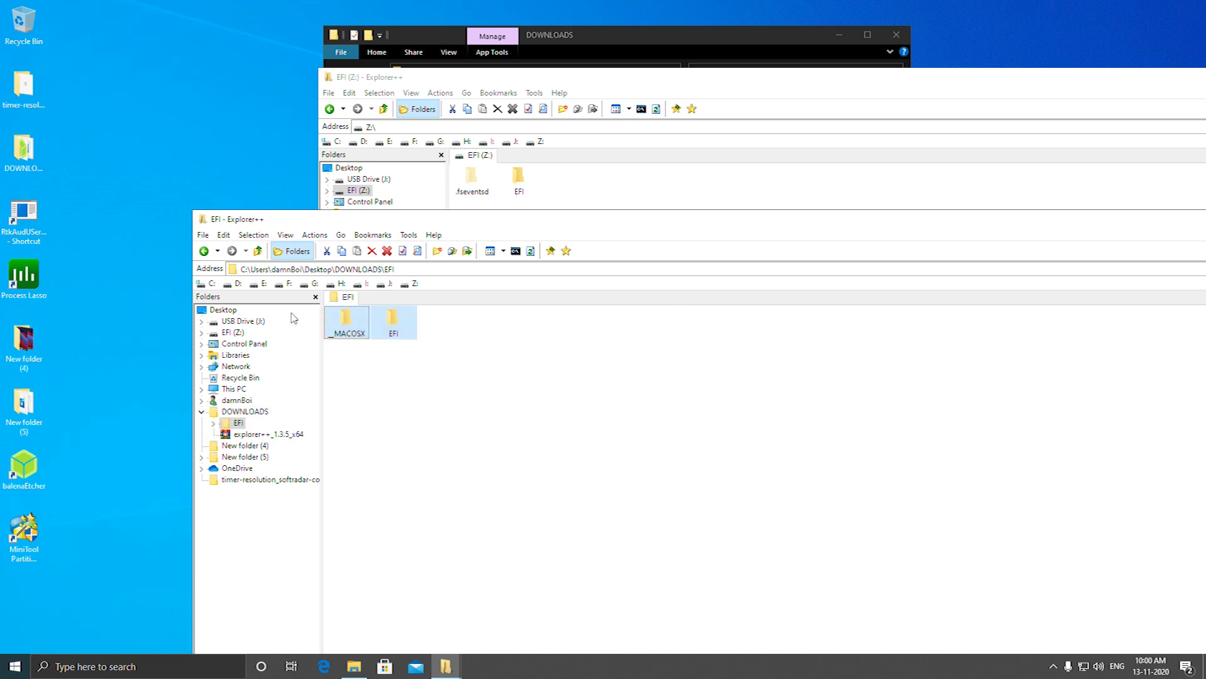
left_click(459, 363)
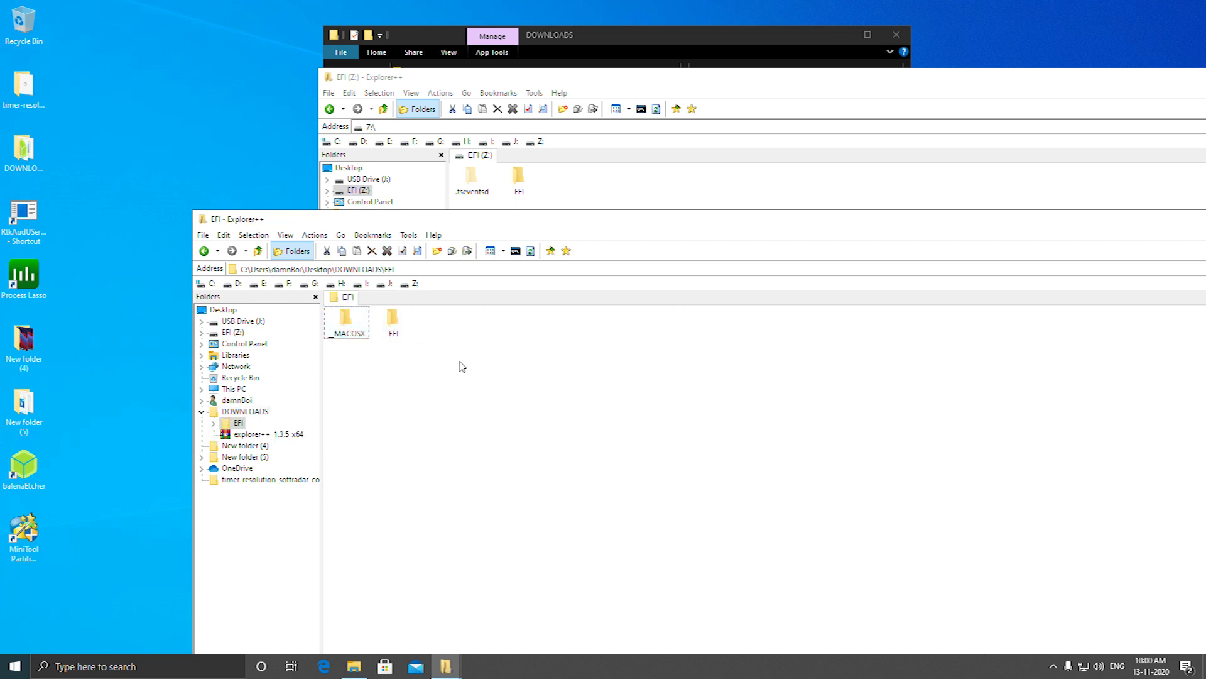
Copy the inner EFI folder from DOWNLOADS\EFI into the root of the EFI (Z:) drive, replacing the files with the same names
left_click(400, 335)
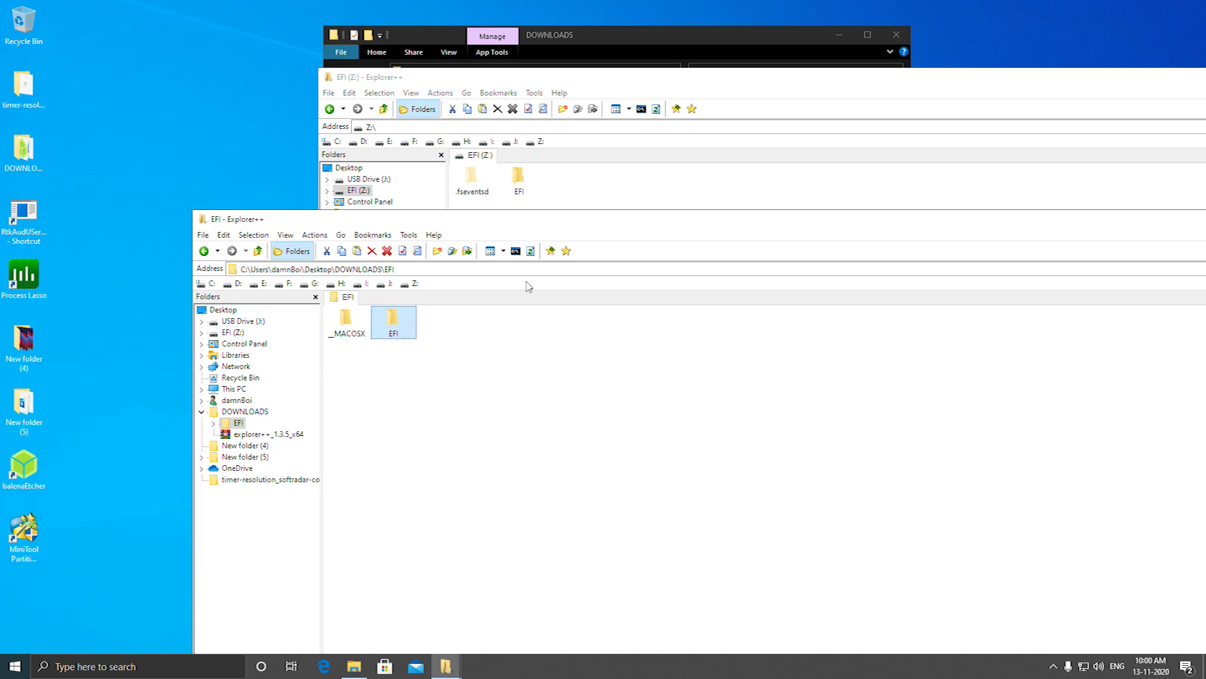
left_click(603, 184)
right_click(578, 202)
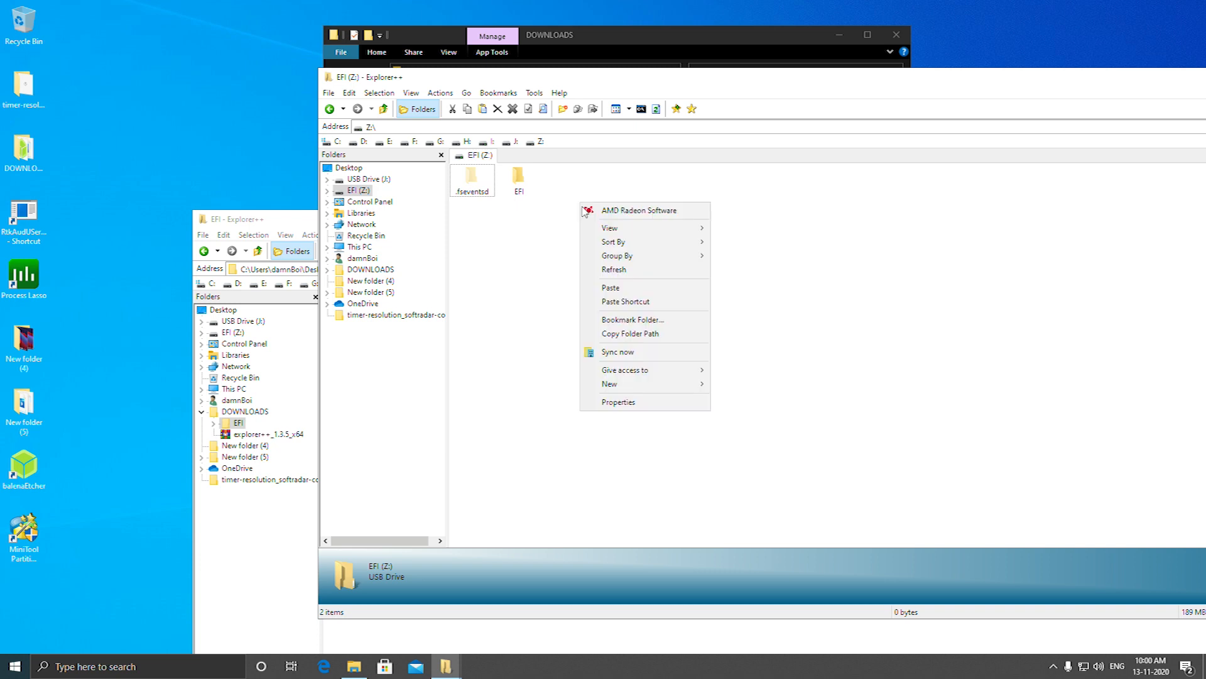
left_click(620, 289)
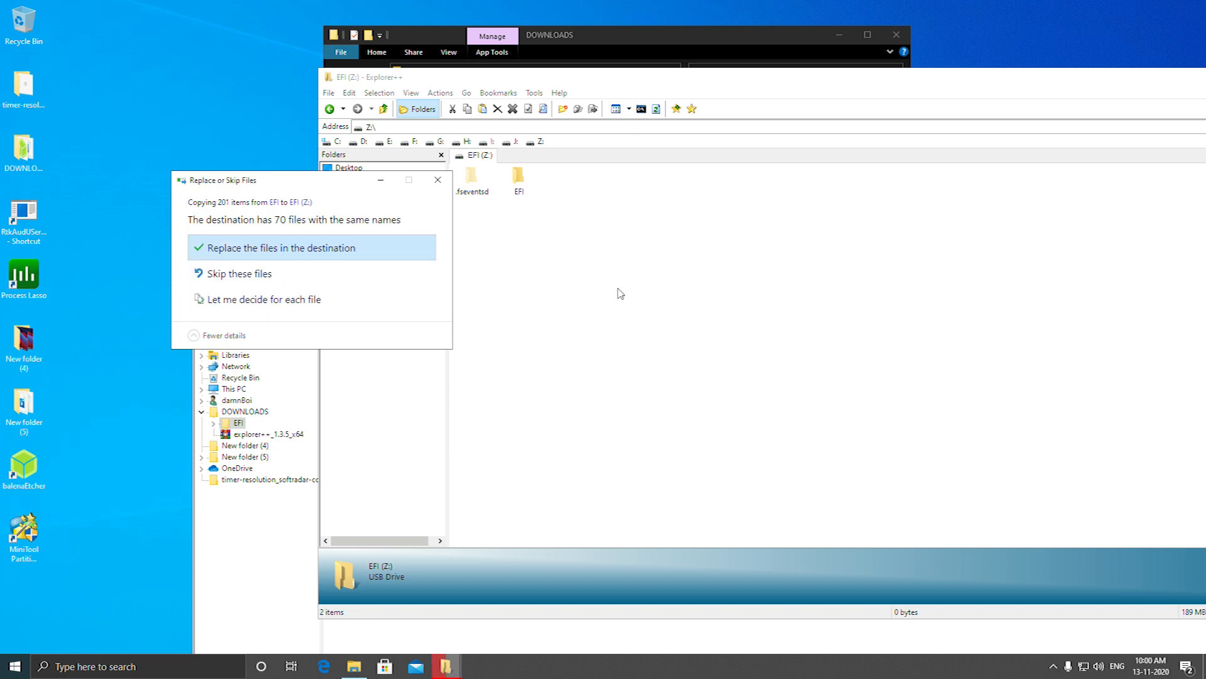
left_click(308, 249)
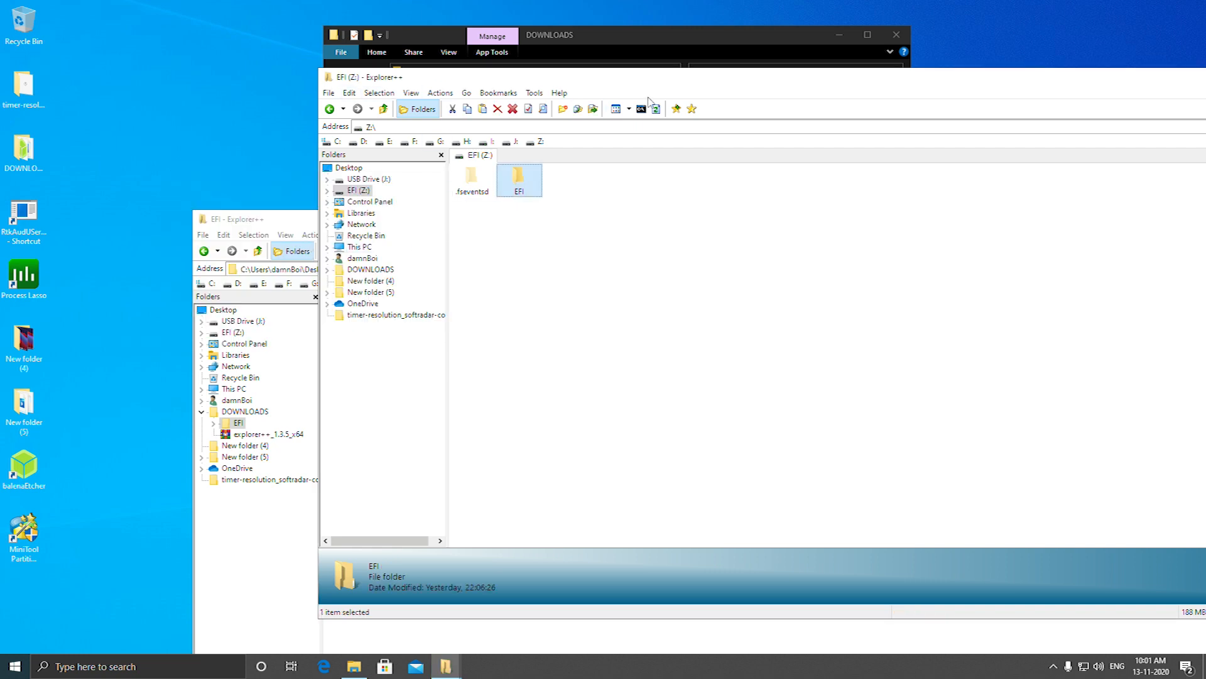
Close both Explorer++ windows and the DOWNLOADS folder window
left_click_drag(659, 85, 370, 132)
left_click(1164, 124)
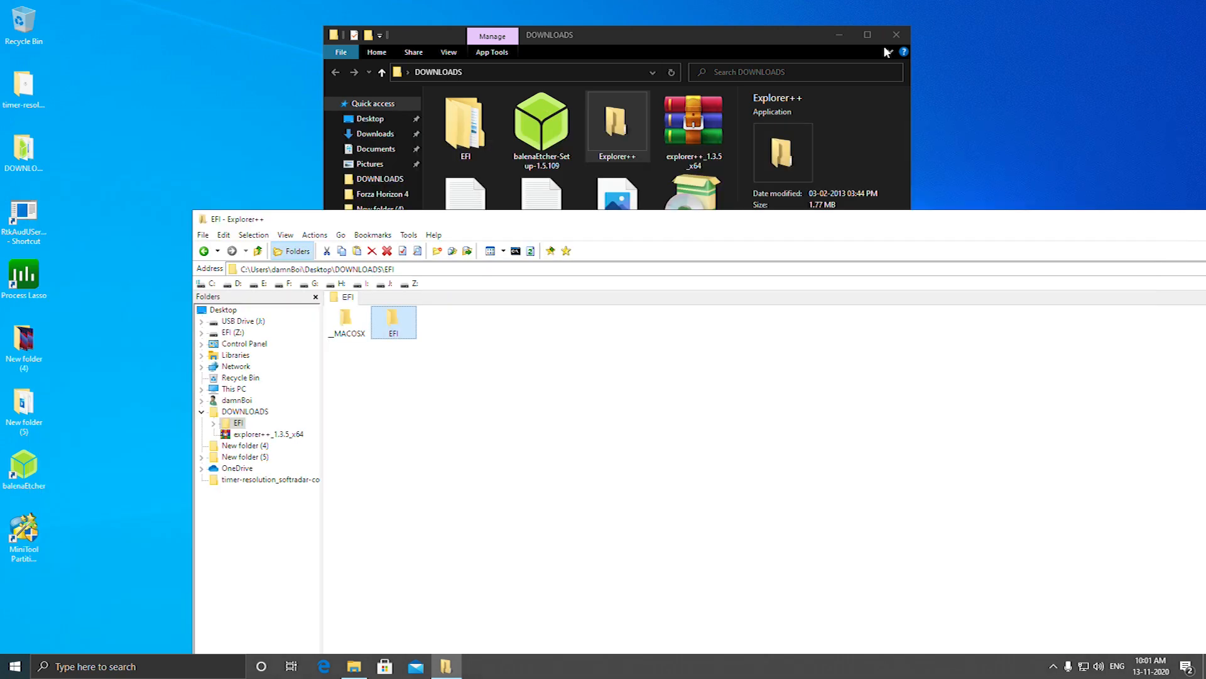
left_click(892, 35)
left_click_drag(811, 227, 537, 240)
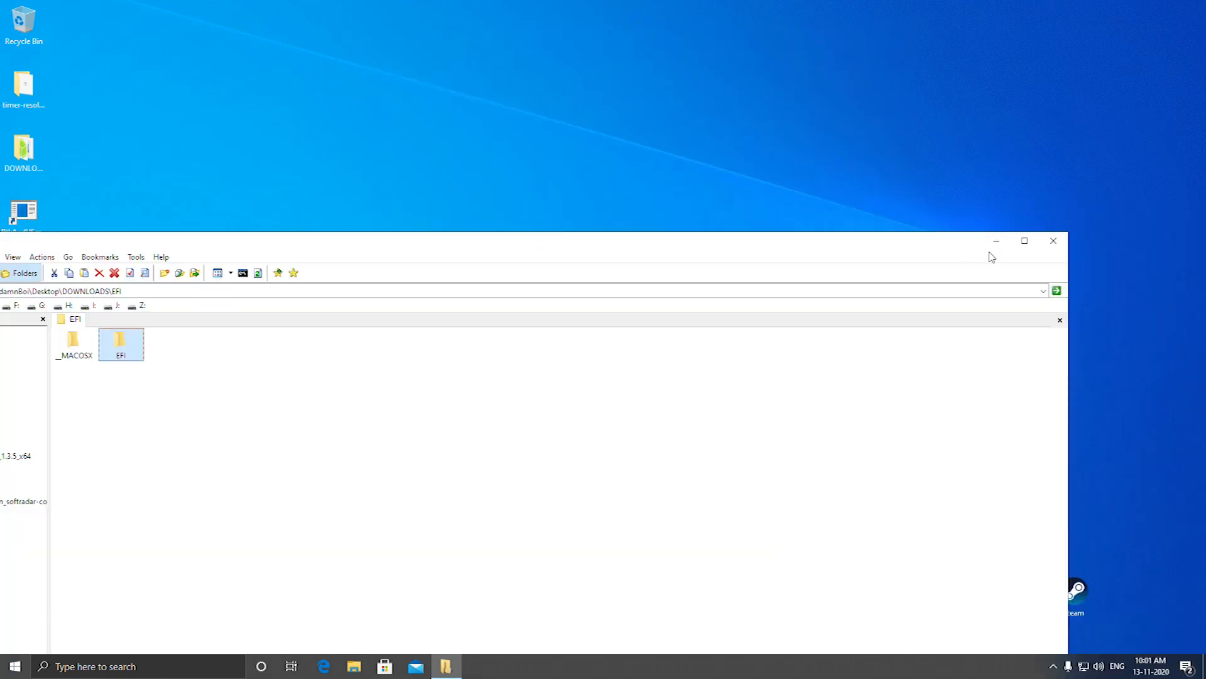
left_click(1046, 243)
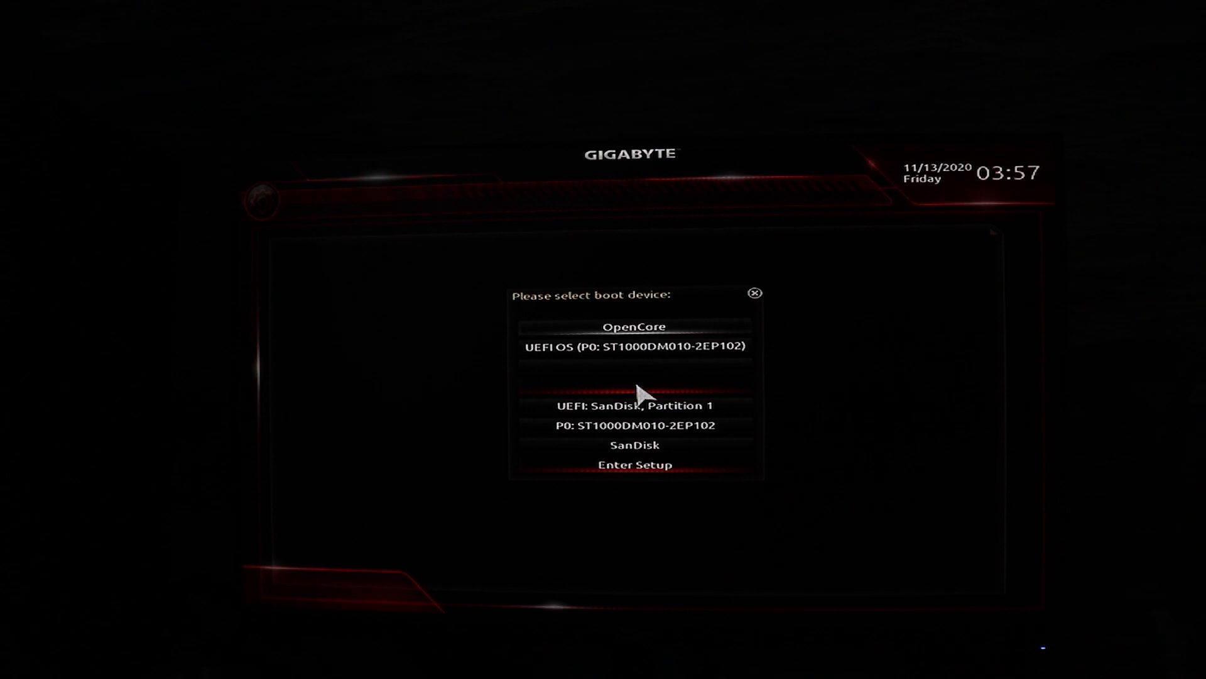
Enter the firmware setup from the boot device list and check the Windows 8/10 Features, LAN PXE Boot Option ROM and Storage Boot Option Control settings
key("Return")
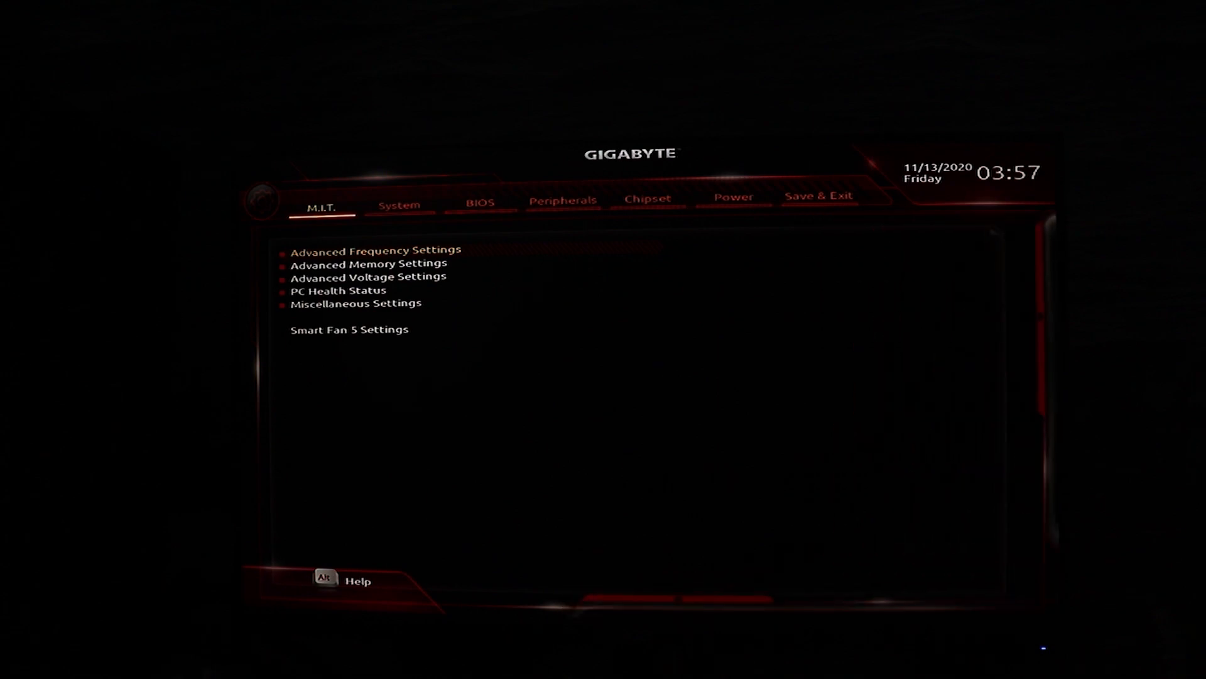
key("Right")
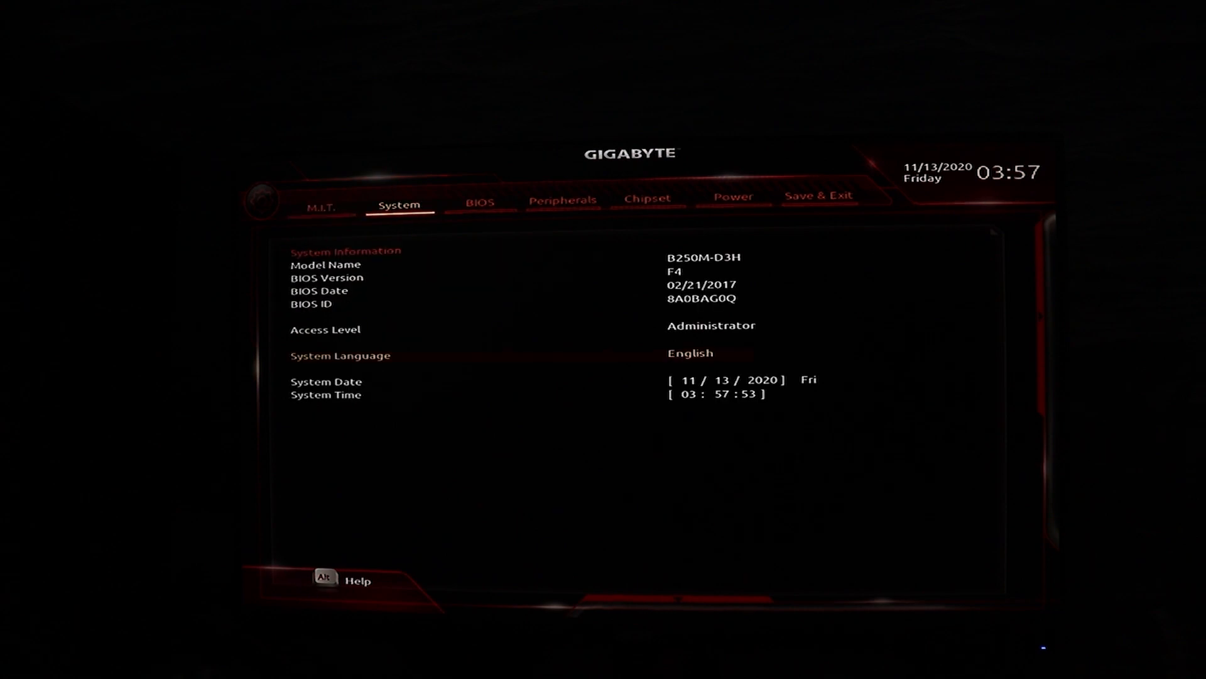
key("Right")
key("Down")
key("Down")
key("Down")
key("Down")
key("Down")
key("Down")
key("Down")
key("Down")
key("Down")
key("Up")
key("Down")
key("Down")
key("Down")
key("Up")
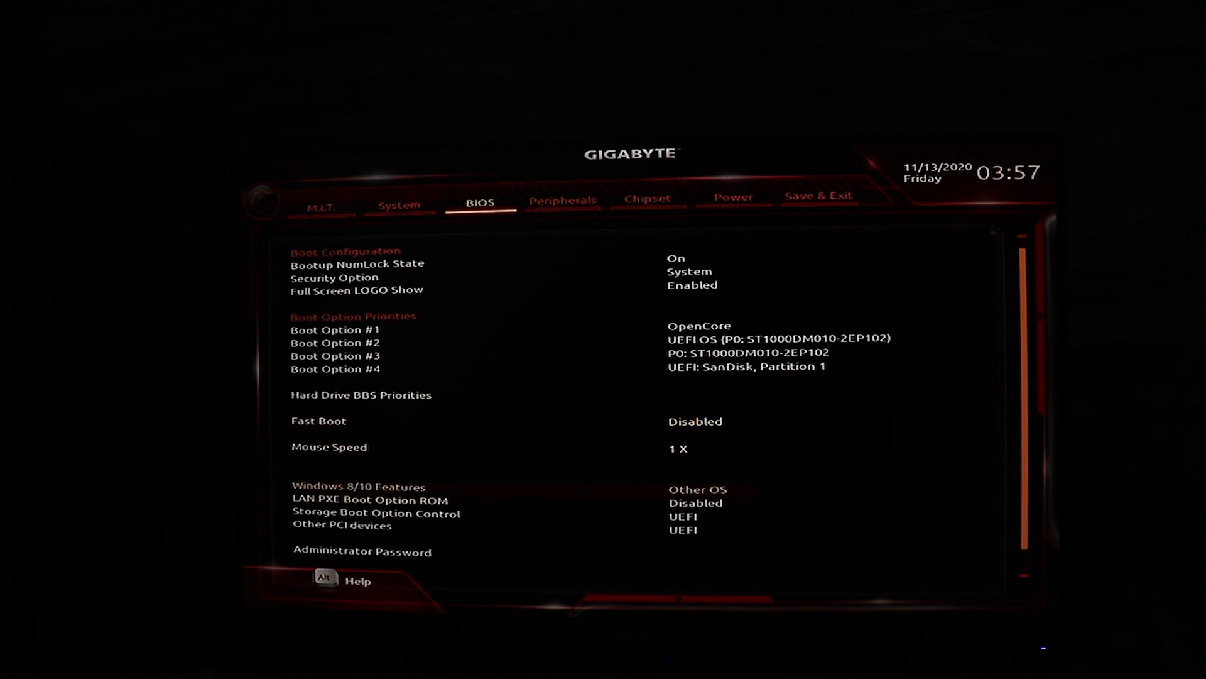
key("Down")
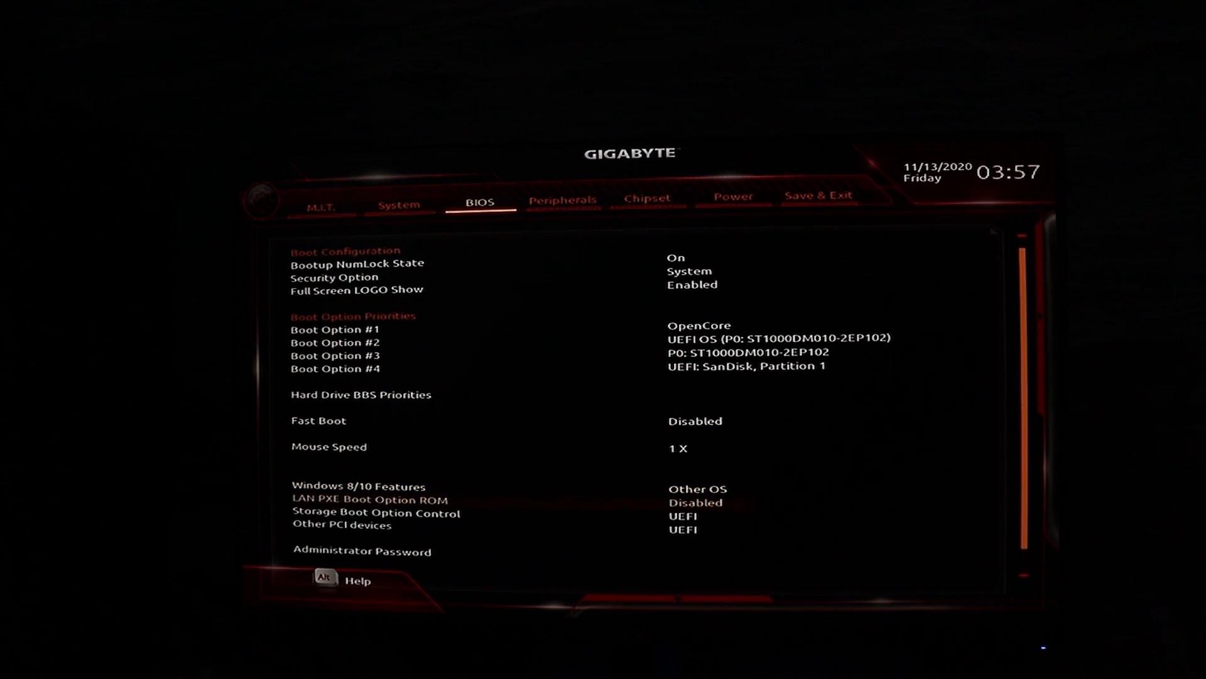
key("Down")
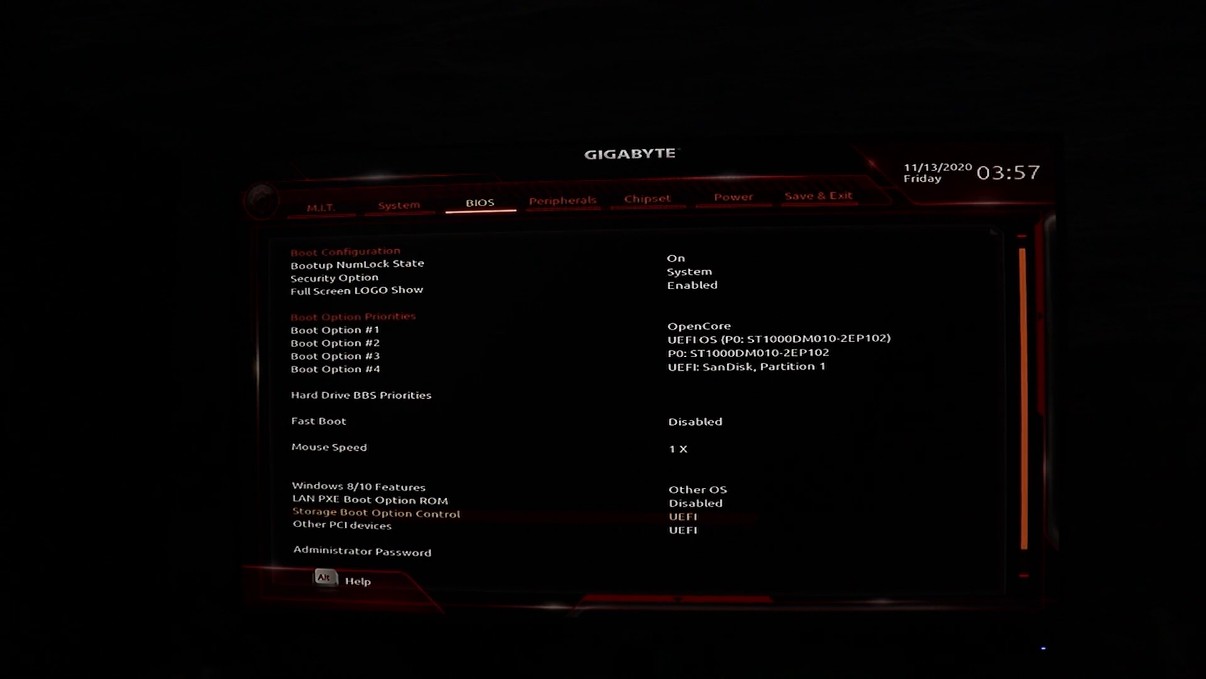
Check the Intel Platform Trust Technology (PTT) setting and the serial port setting under Super IO Configuration in the peripheral settings
key("Right")
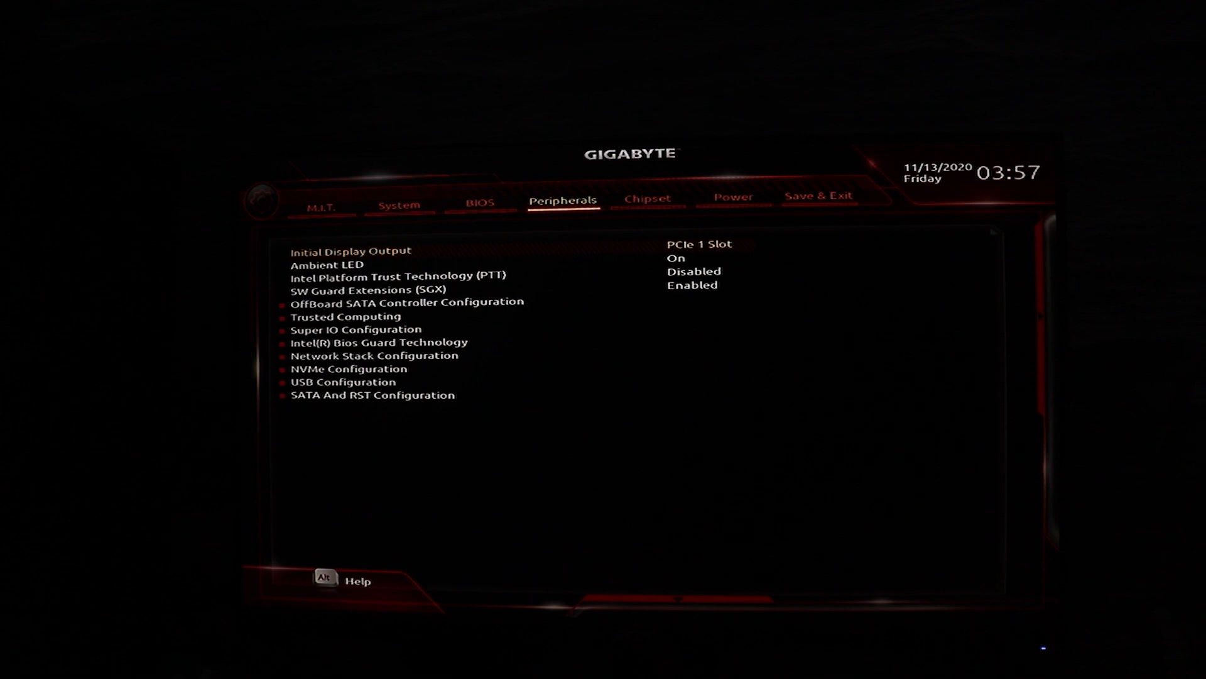
key("Down")
key("Down")
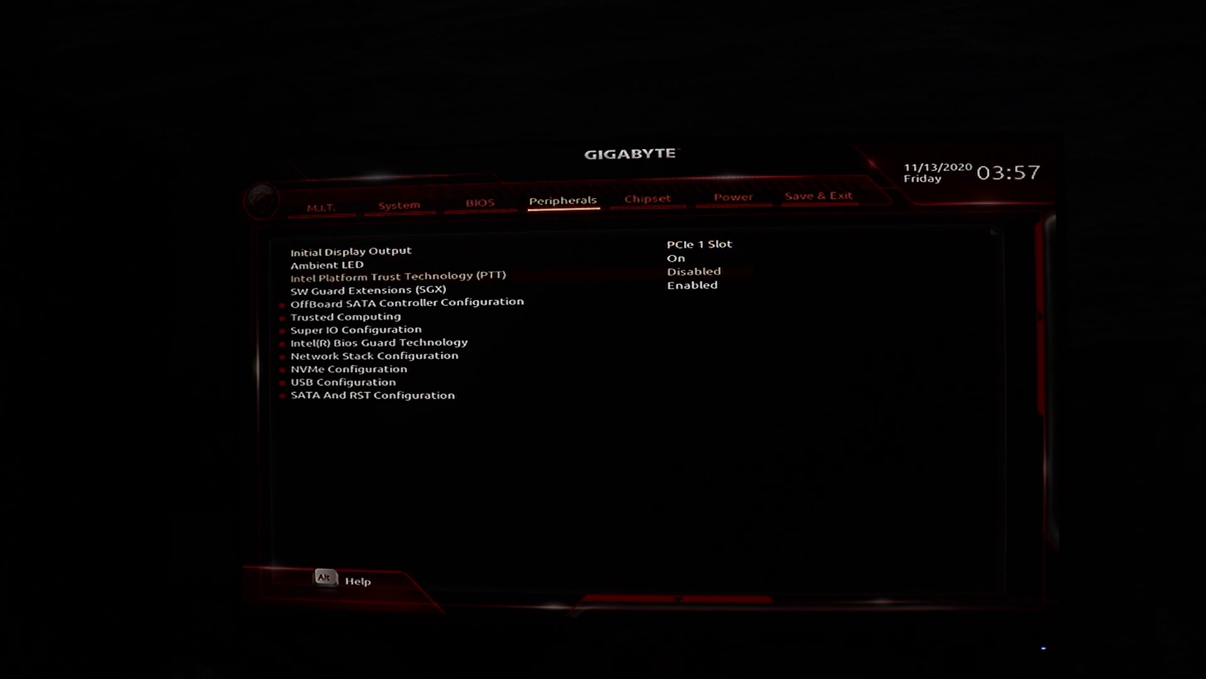
key("Down")
key("Down")
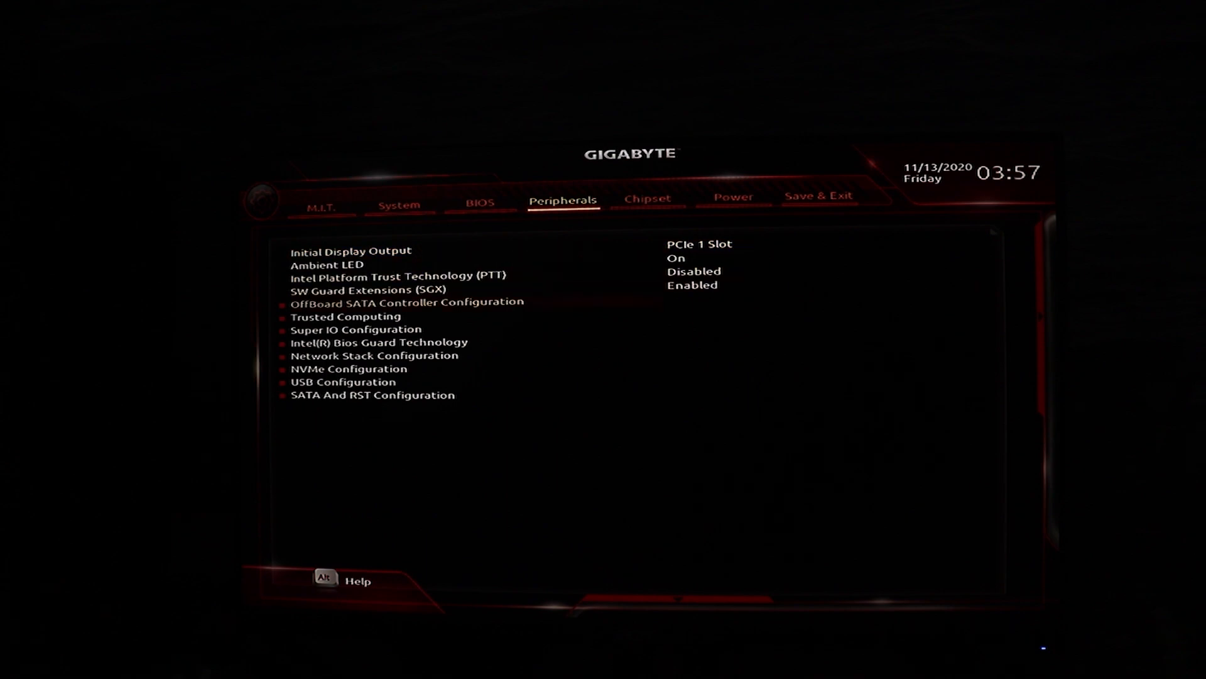
key("Down")
key("Down")
key("Return")
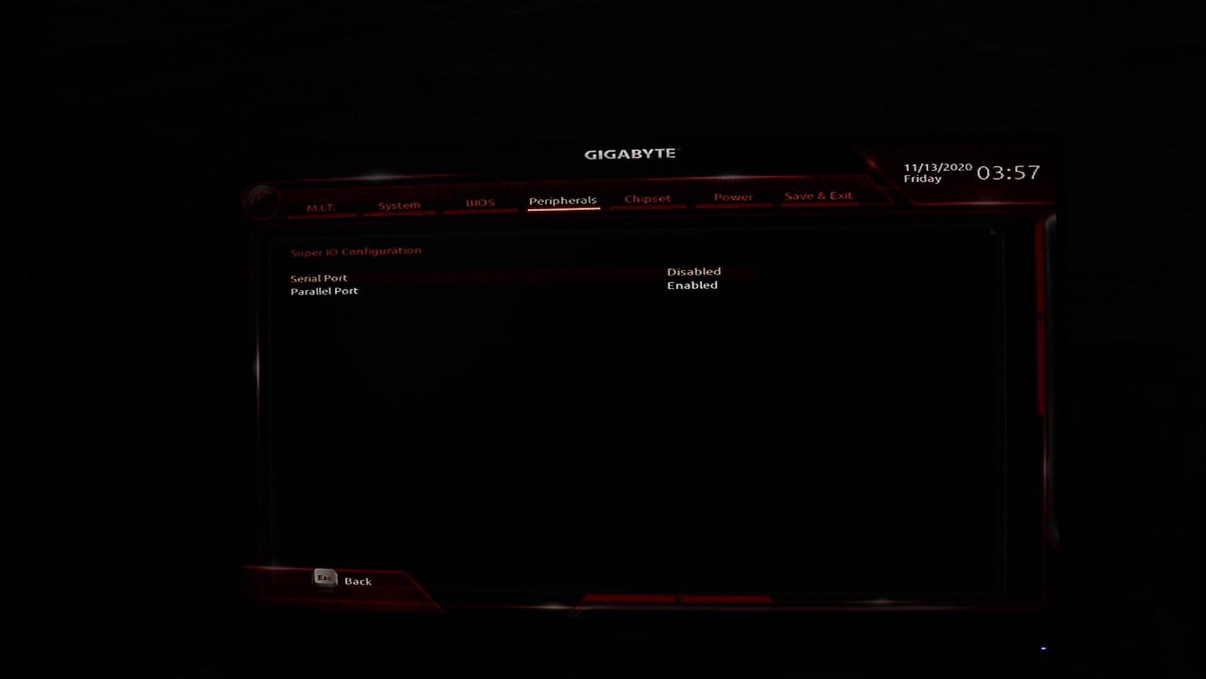
key("Escape")
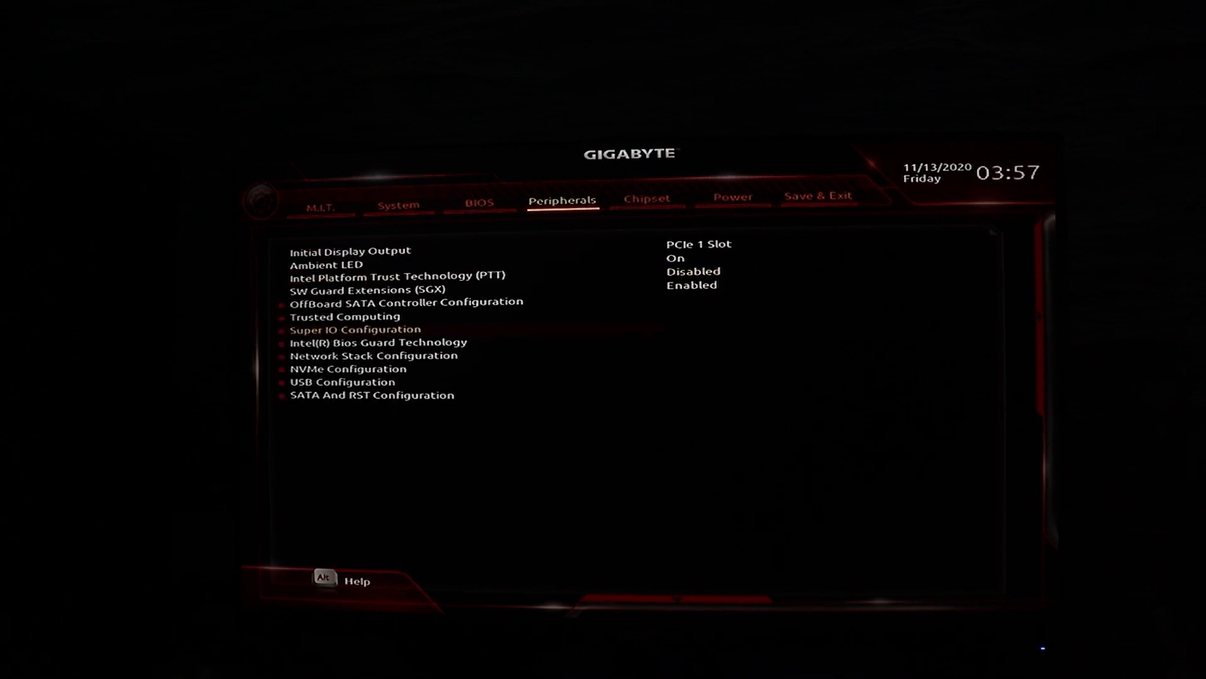
Review Legacy USB Support, XHCI Hand-off, USB Mass Storage Driver Support and Port 60/64 Emulation in USB Configuration, and return to the peripherals list
key("Down")
key("Down")
key("Down")
key("Down")
key("Return")
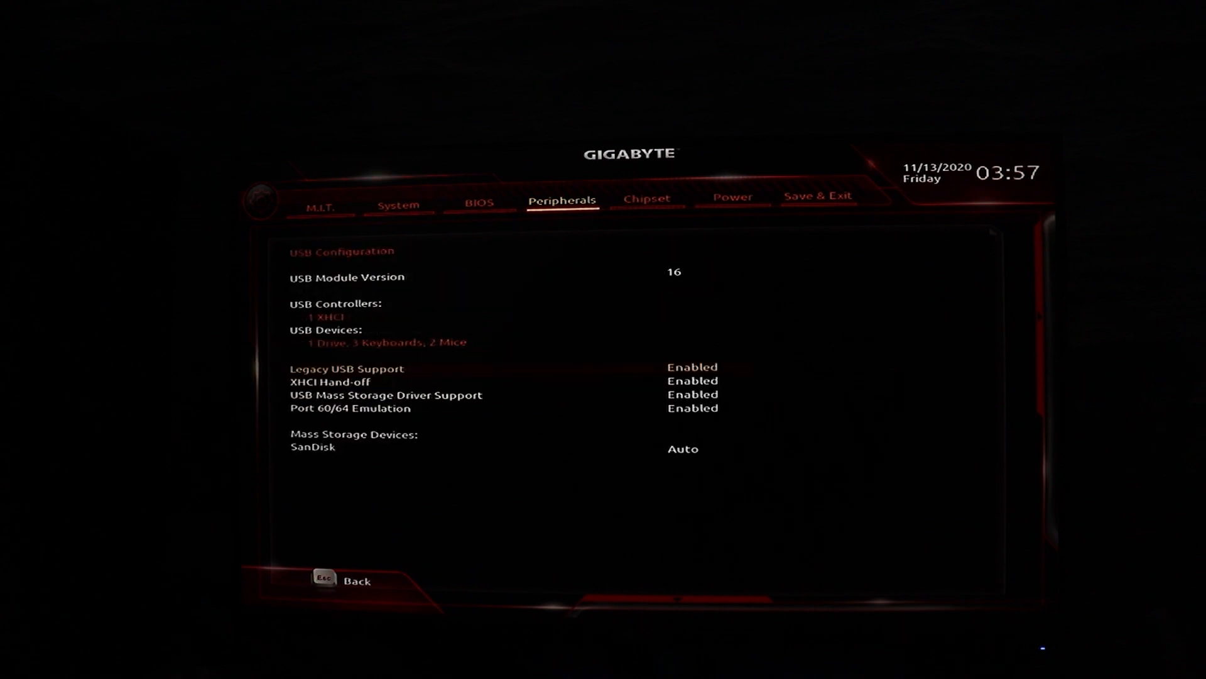
key("Down")
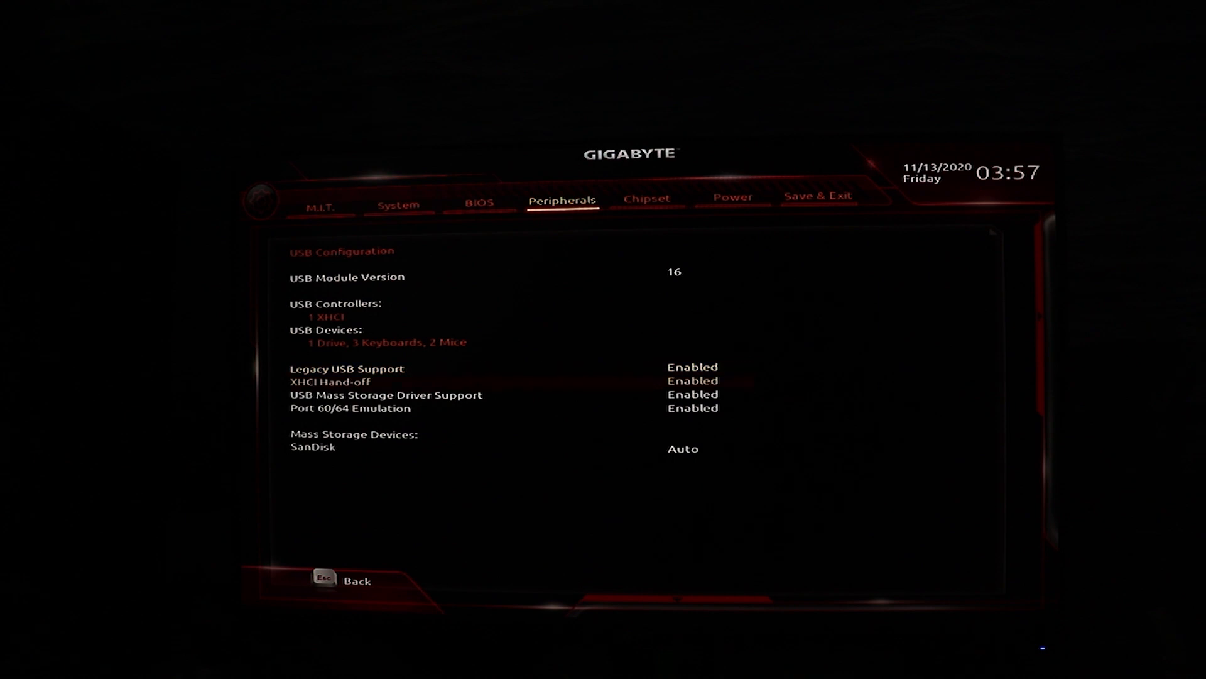
key("Up")
key("Down")
key("Down")
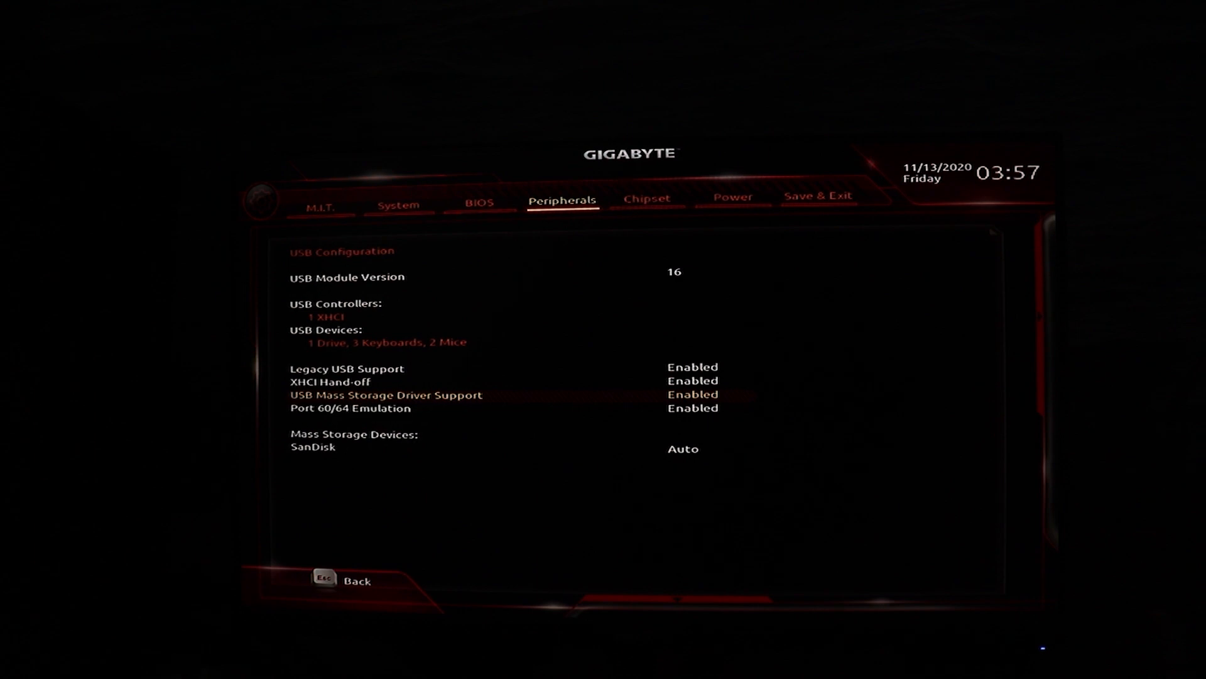
key("Up")
key("Up")
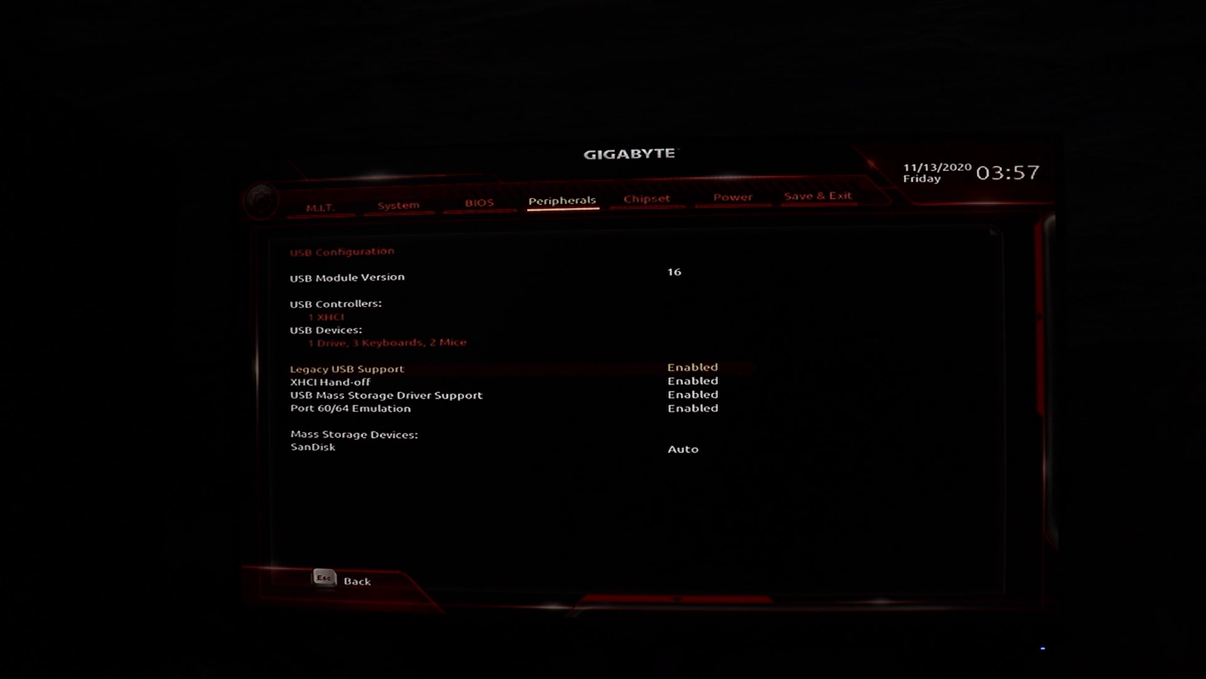
key("Down")
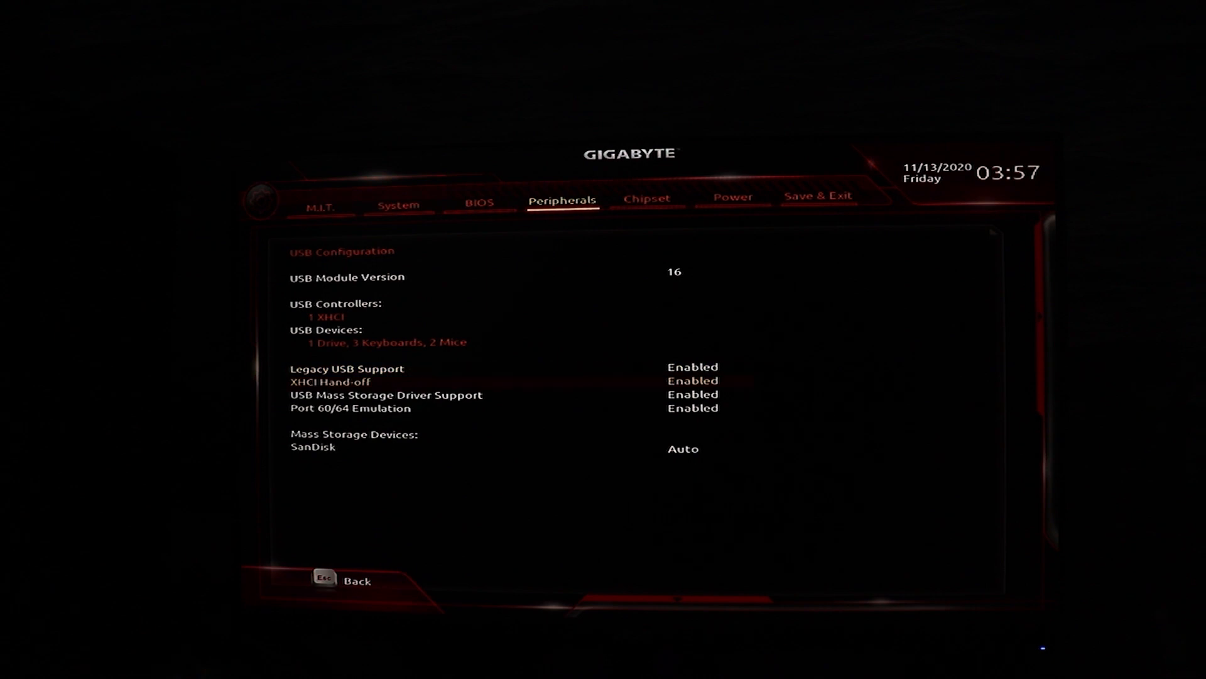
key("Down")
key("Down")
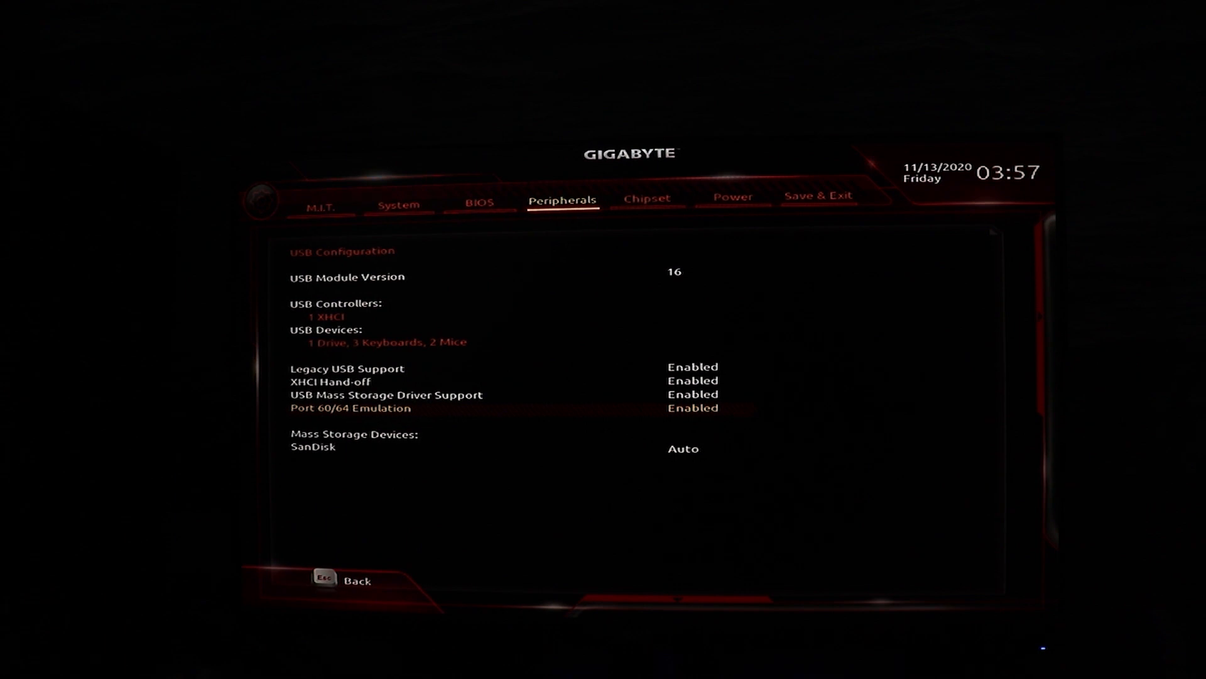
key("Escape")
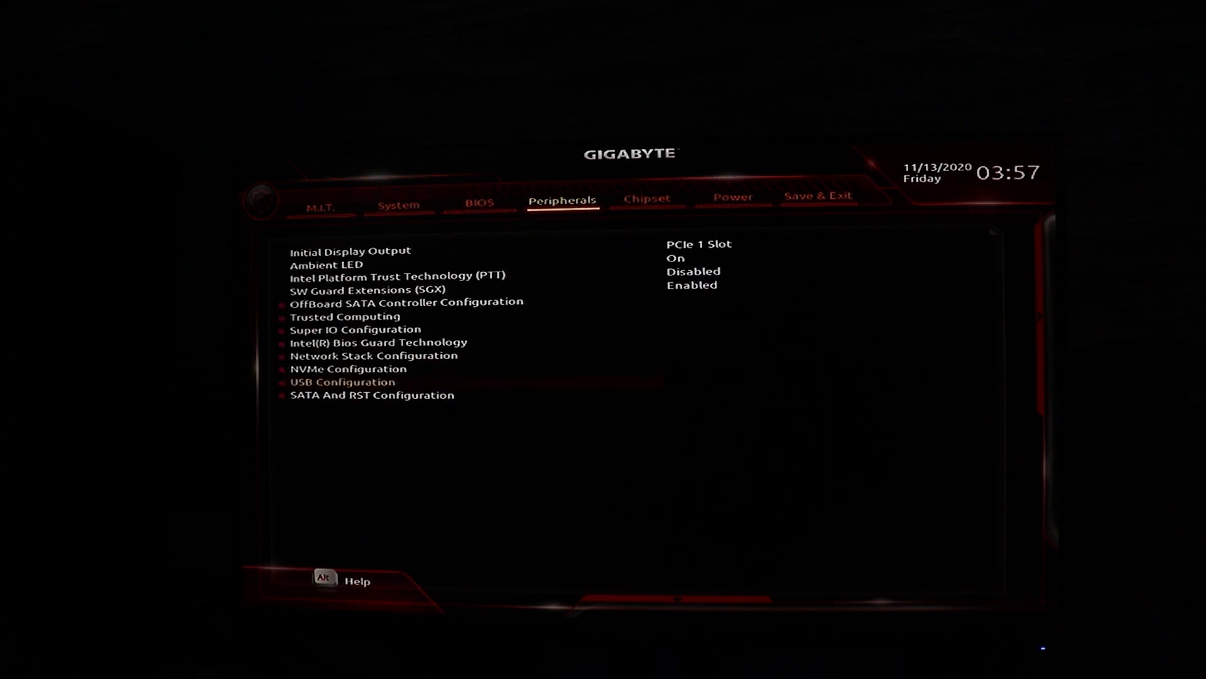
Check the SATA controller and SATA Mode Selection in SATA And RST Configuration, and return to the peripherals list
key("Down")
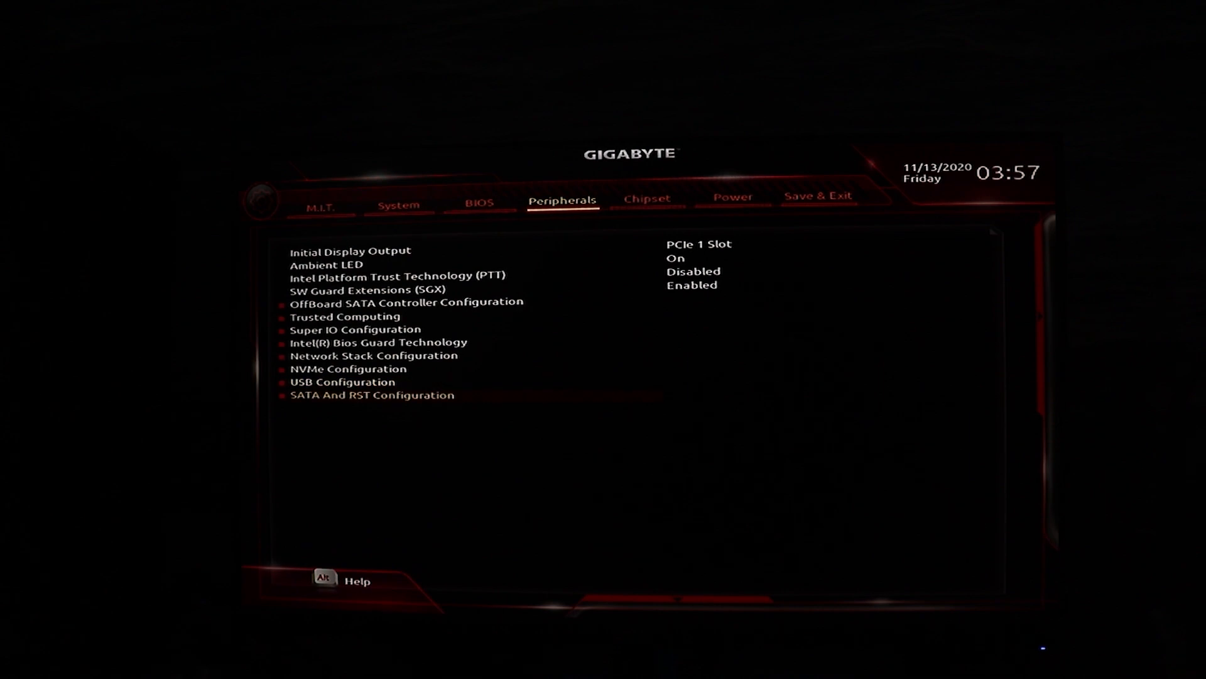
key("Return")
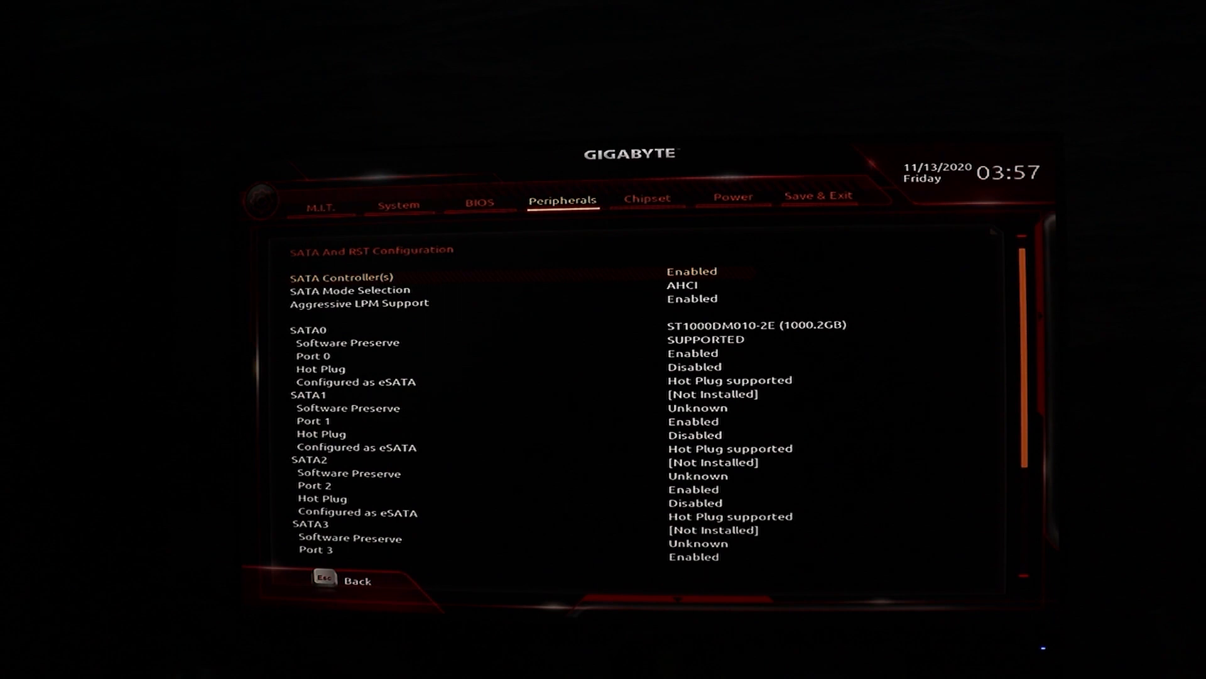
key("Escape")
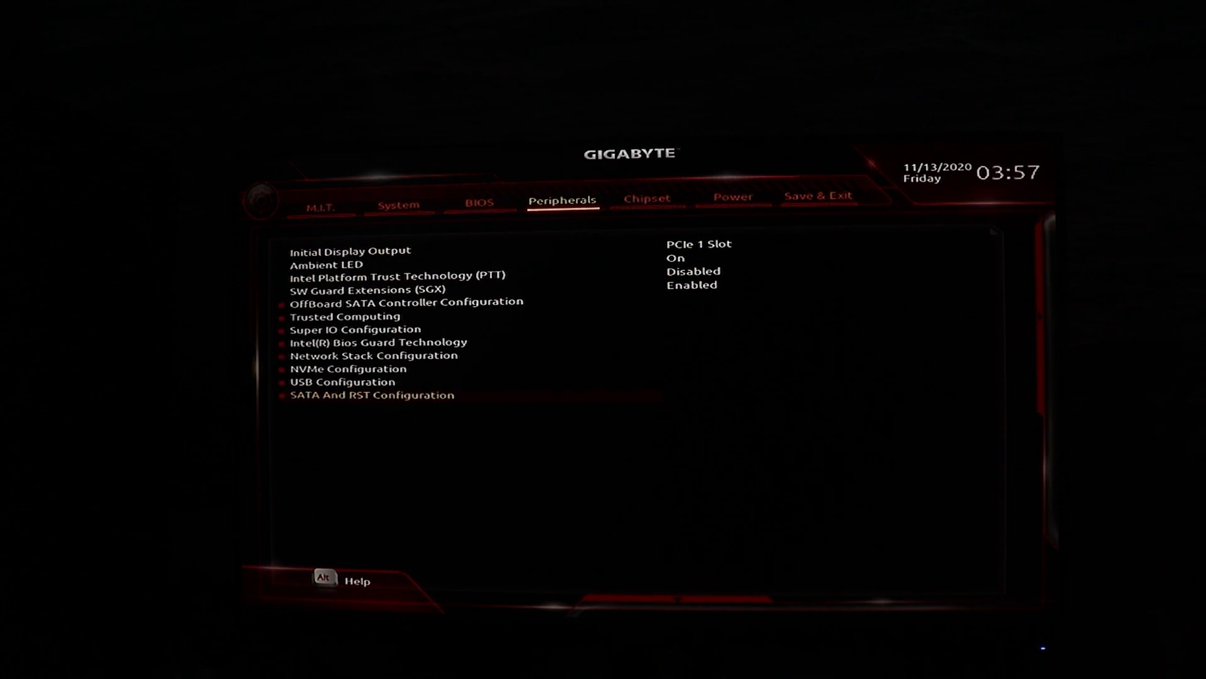
Review the chipset settings, including VT-d, Internal Graphics, the PCH LAN Controller and IOAPIC 24-119 Entries
key("Right")
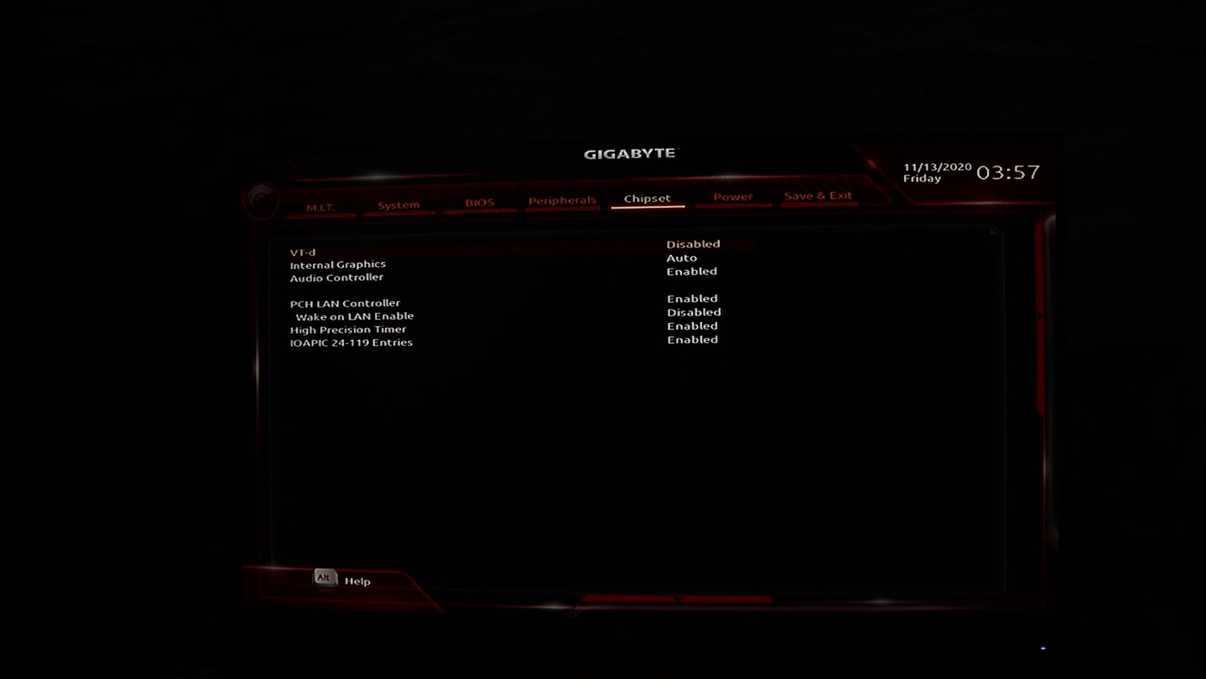
key("Down")
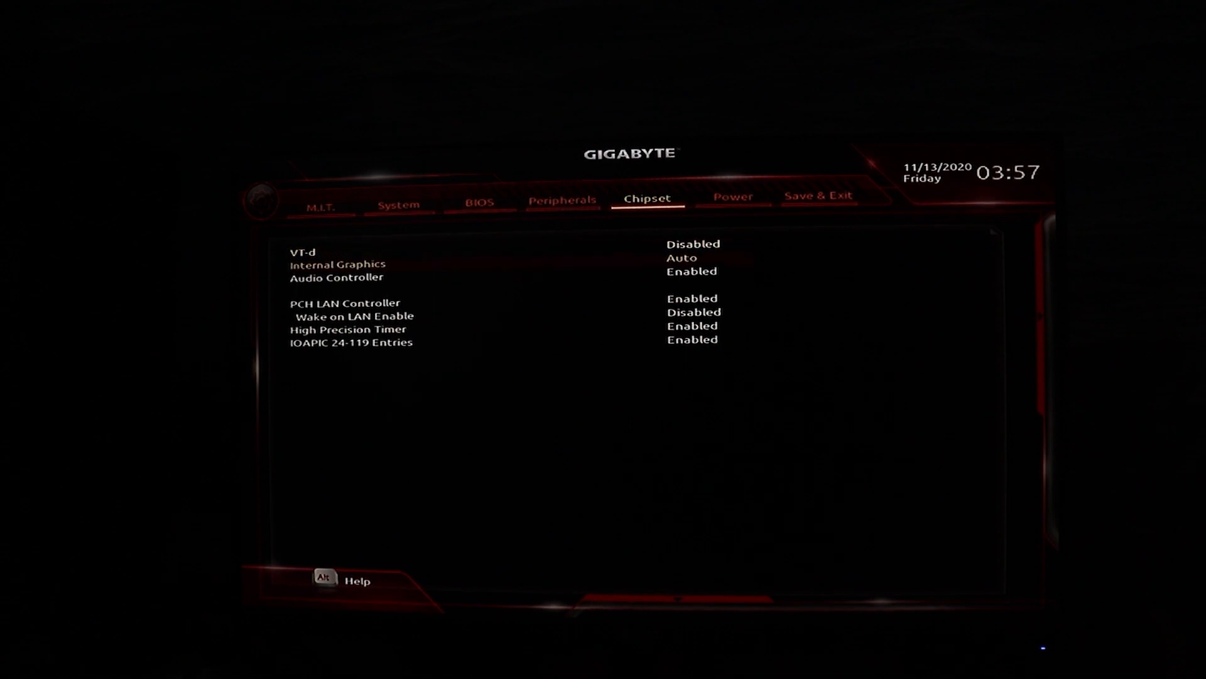
key("Down")
key("Down")
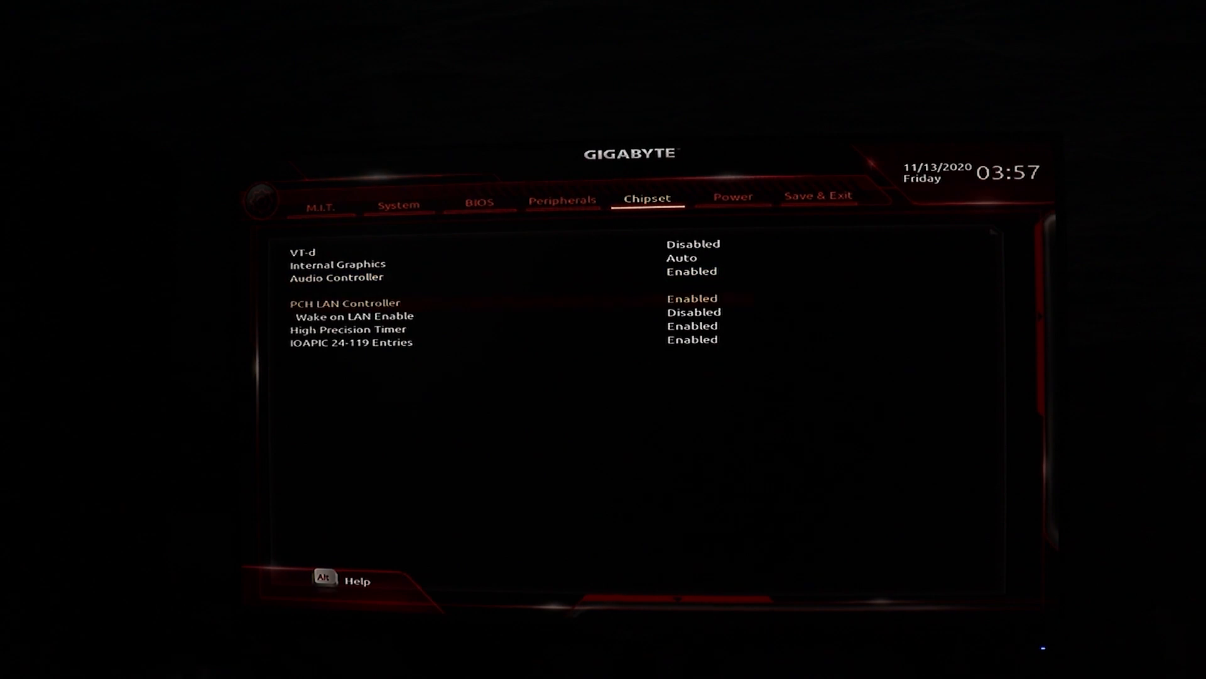
key("Down")
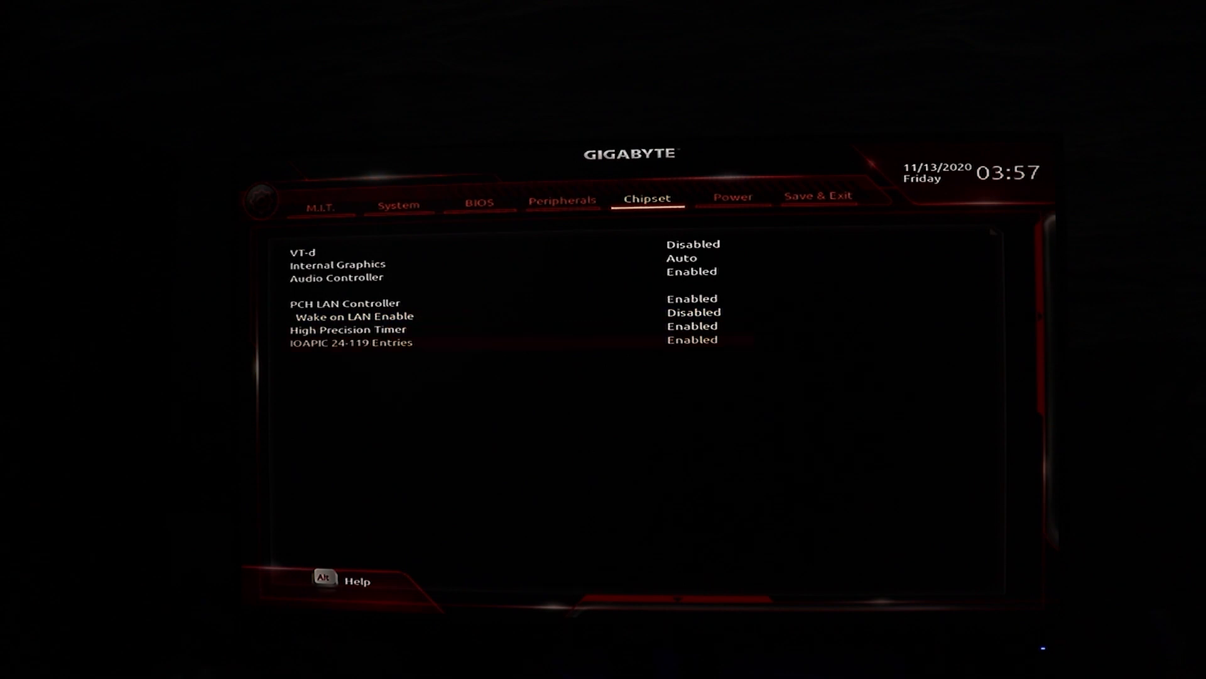
key("Up")
key("Up")
key("Up")
key("Up")
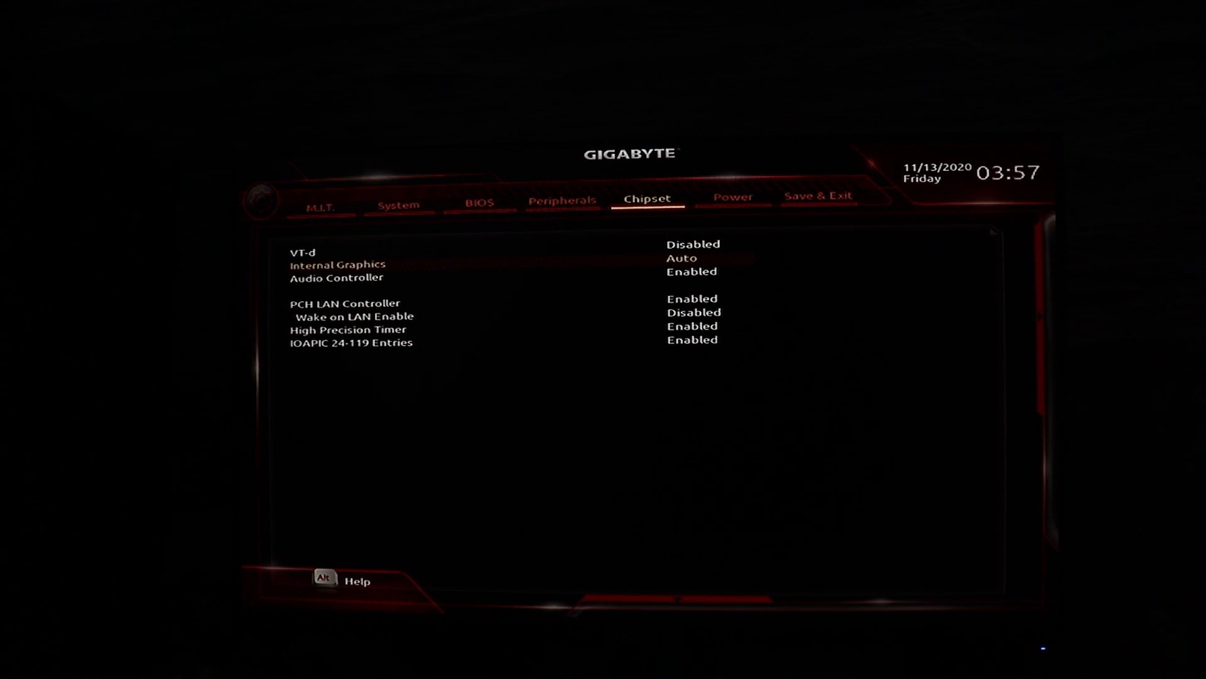
Pass over the power settings, then save and exit the firmware setup, confirming the exit
key("Right")
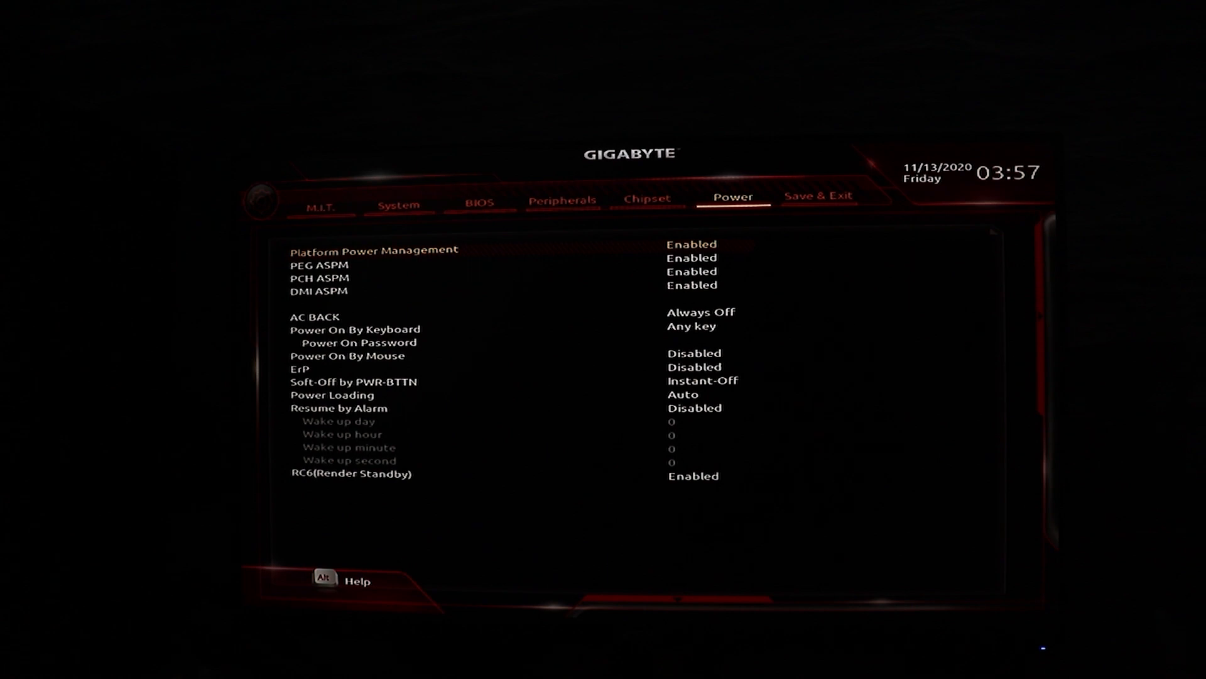
key("Right")
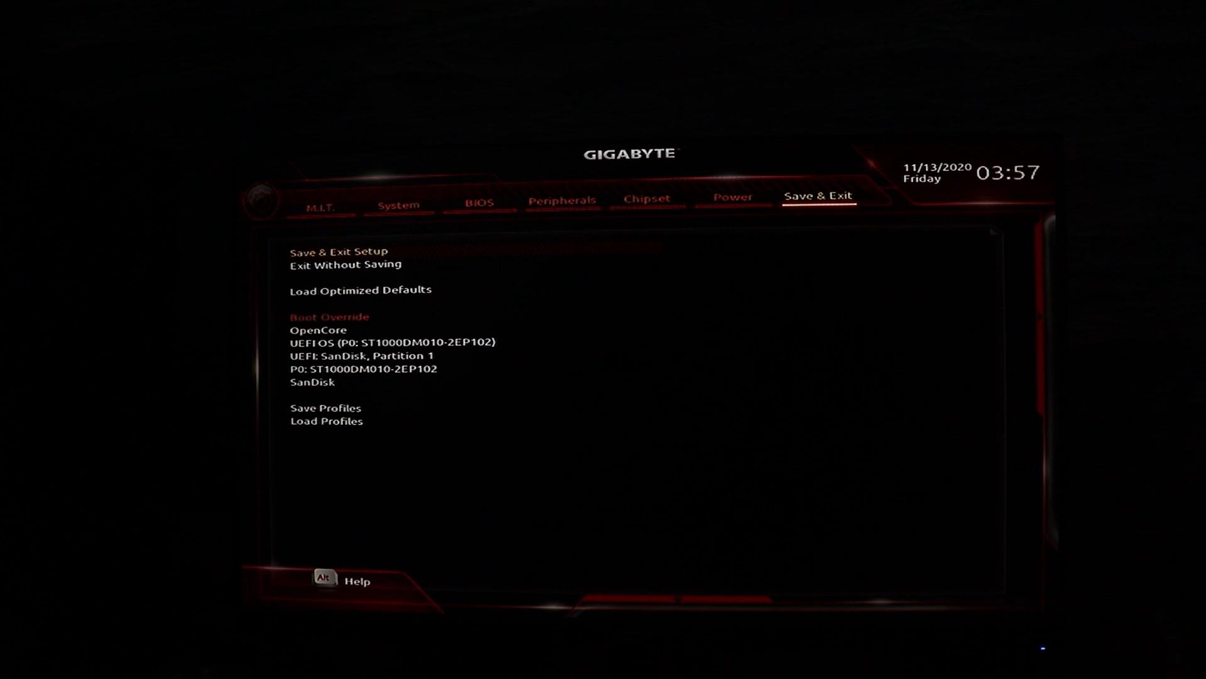
key("Return")
key("Return")
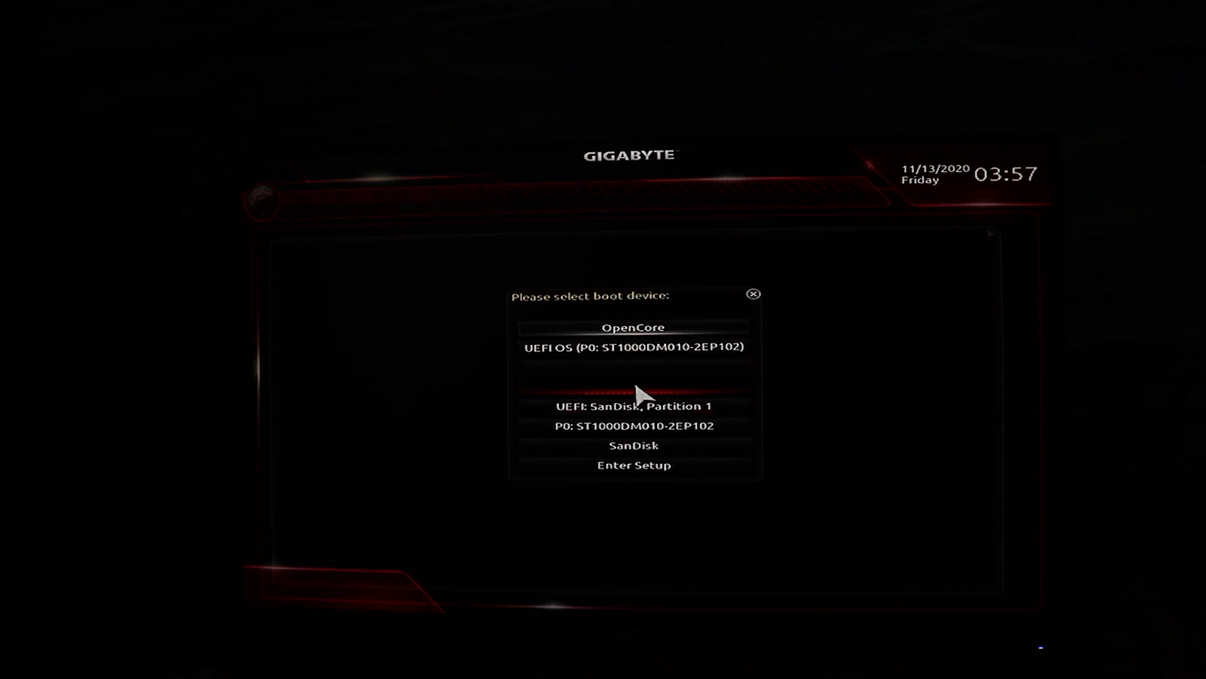
Boot from UEFI: SanDisk, Partition 1 and start the Install macOS Big Sur entry in the boot picker
key("Down")
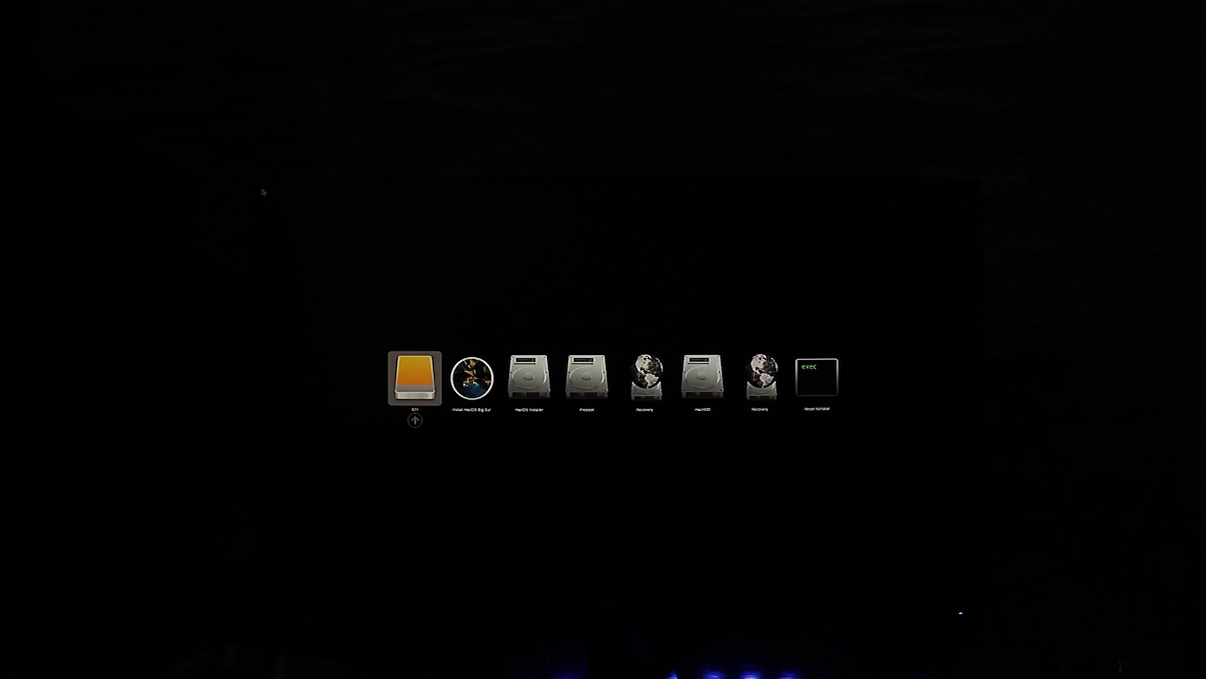
key("Right")
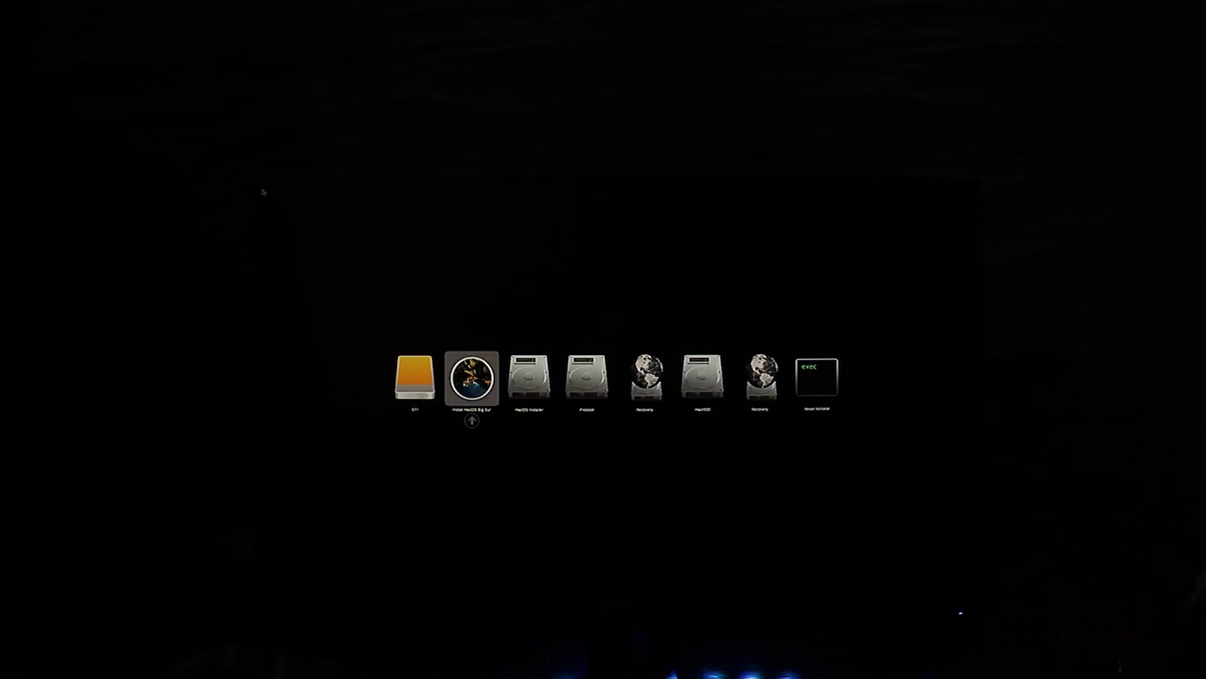
key("Return")
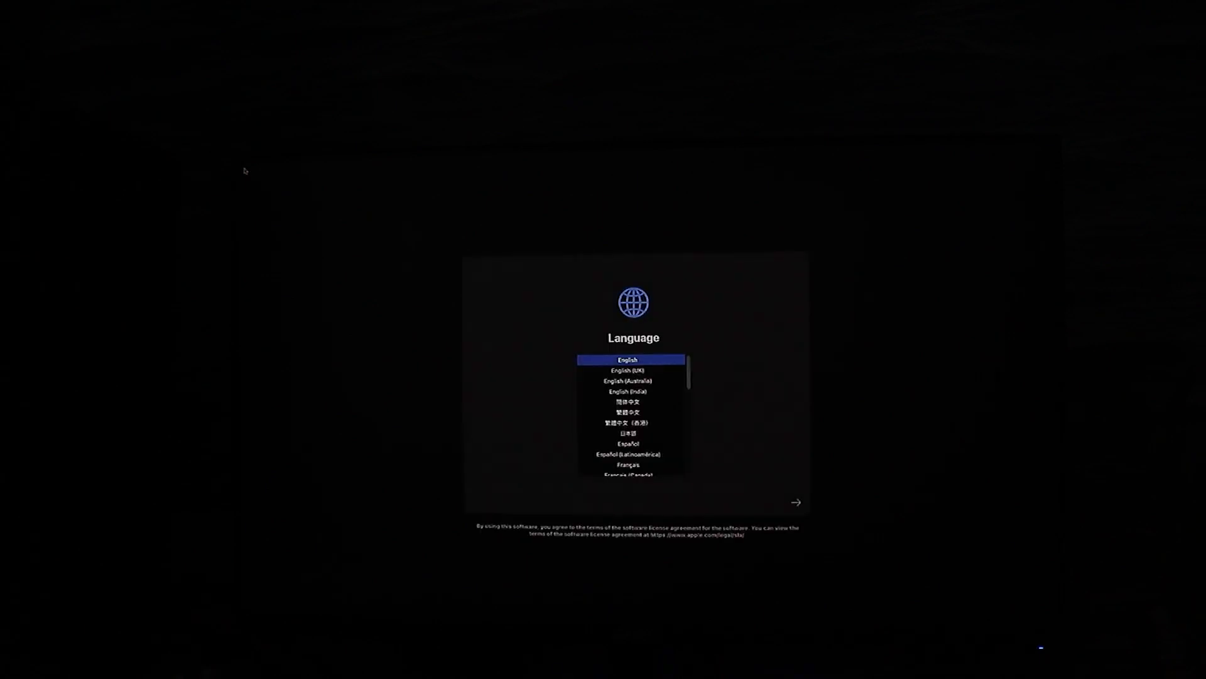
Accept English as the language, then open Disk Utility and show all devices
left_click(796, 502)
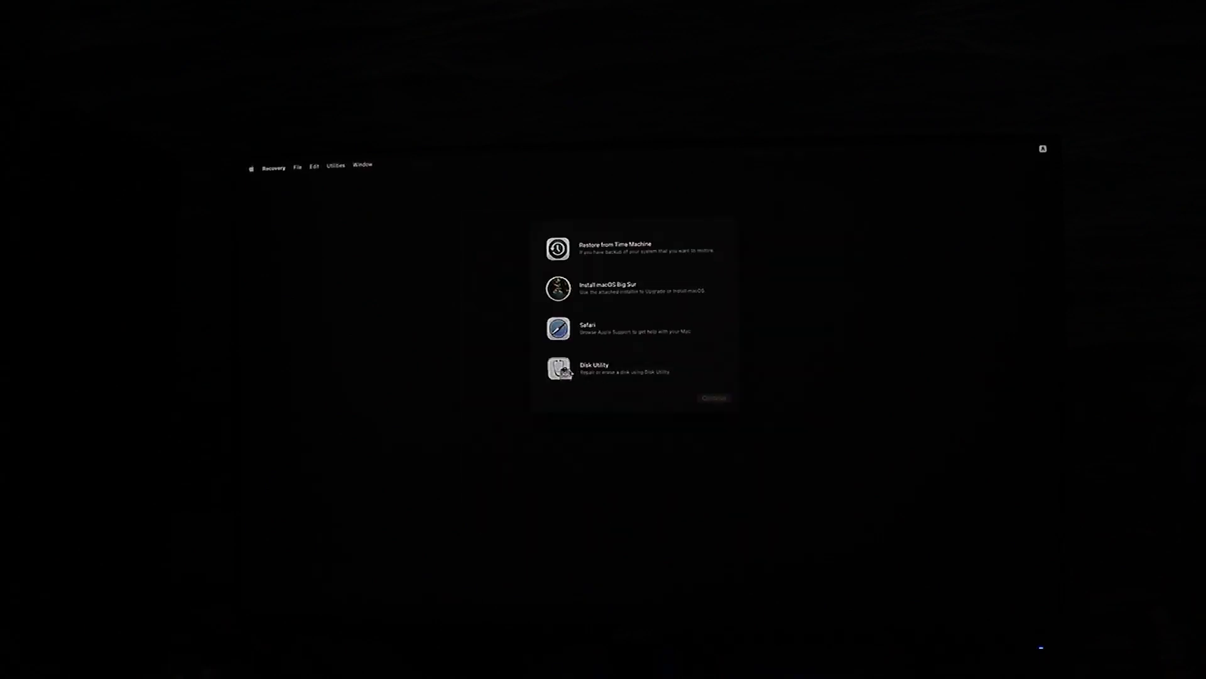
left_click(703, 397)
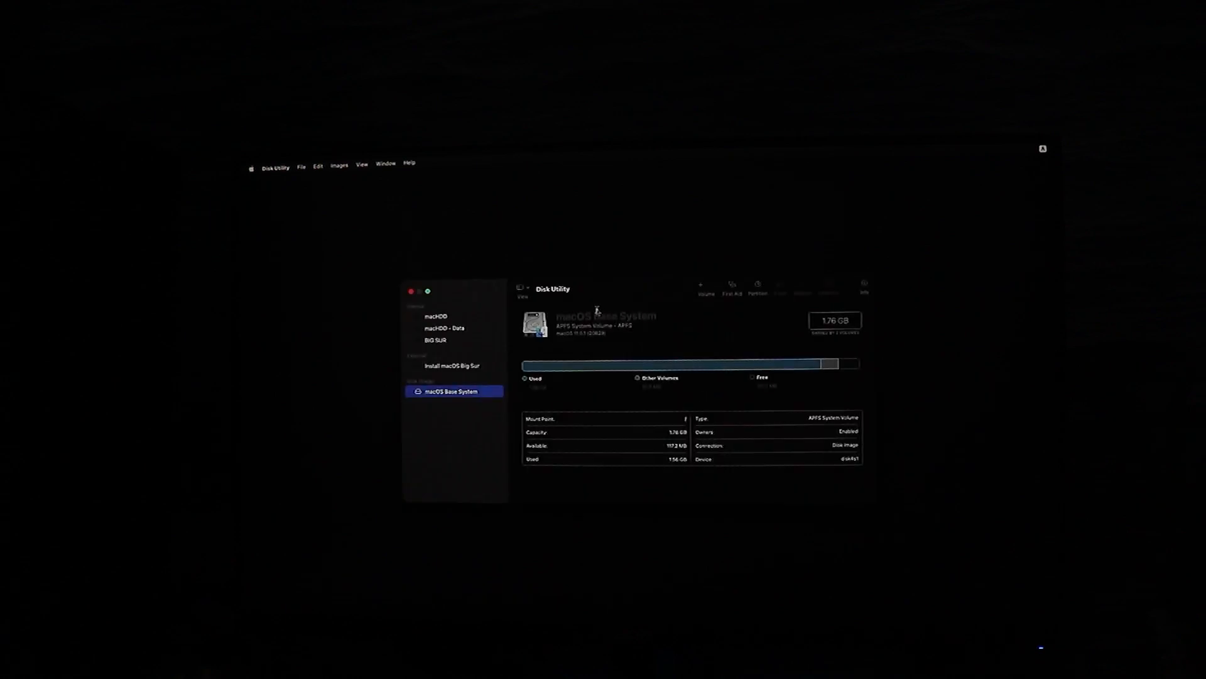
left_click(528, 289)
left_click(545, 323)
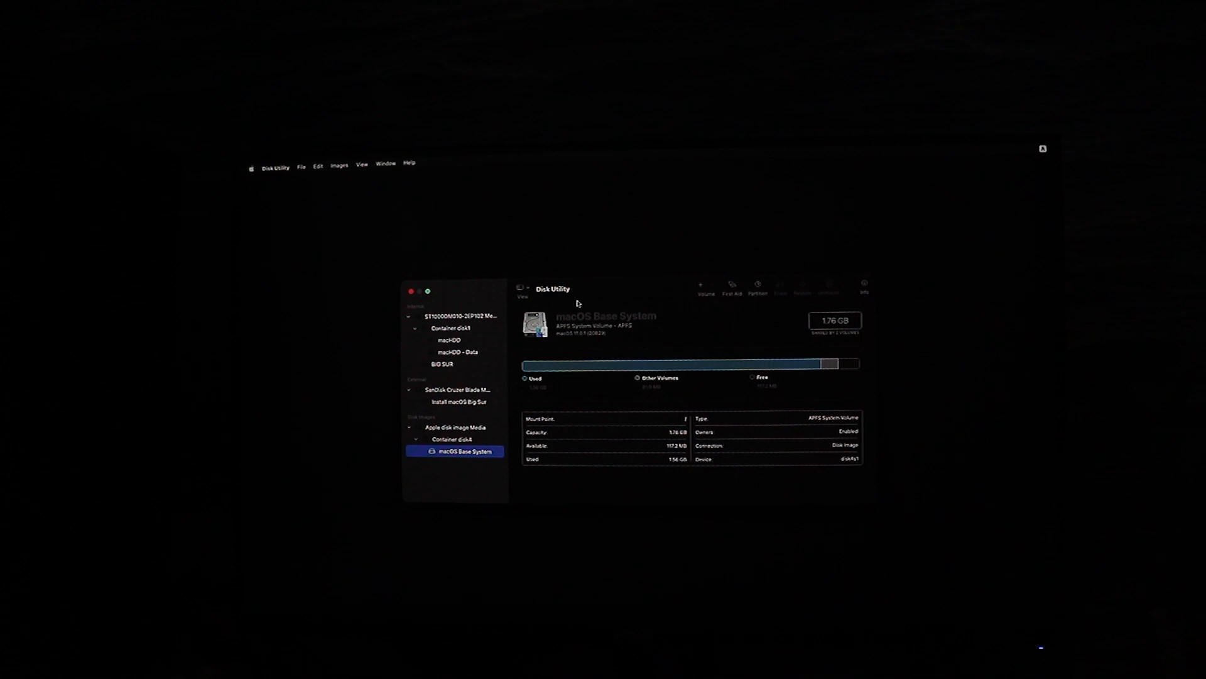
left_click(492, 318)
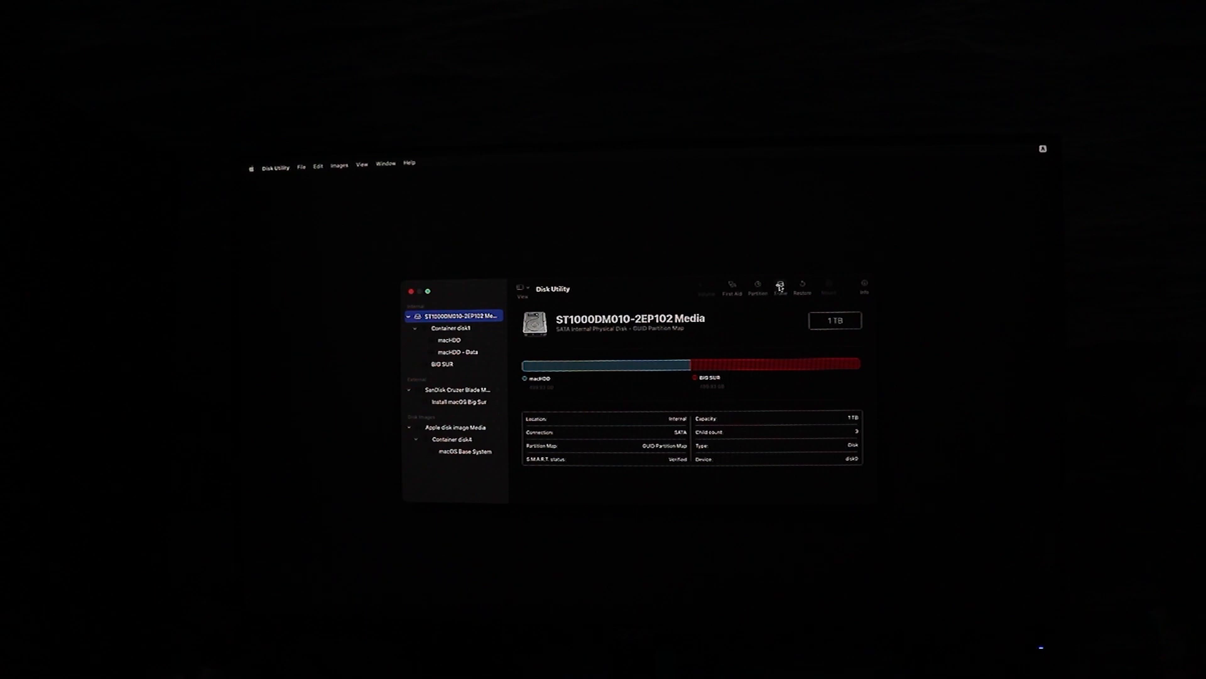
left_click(780, 287)
left_click(670, 402)
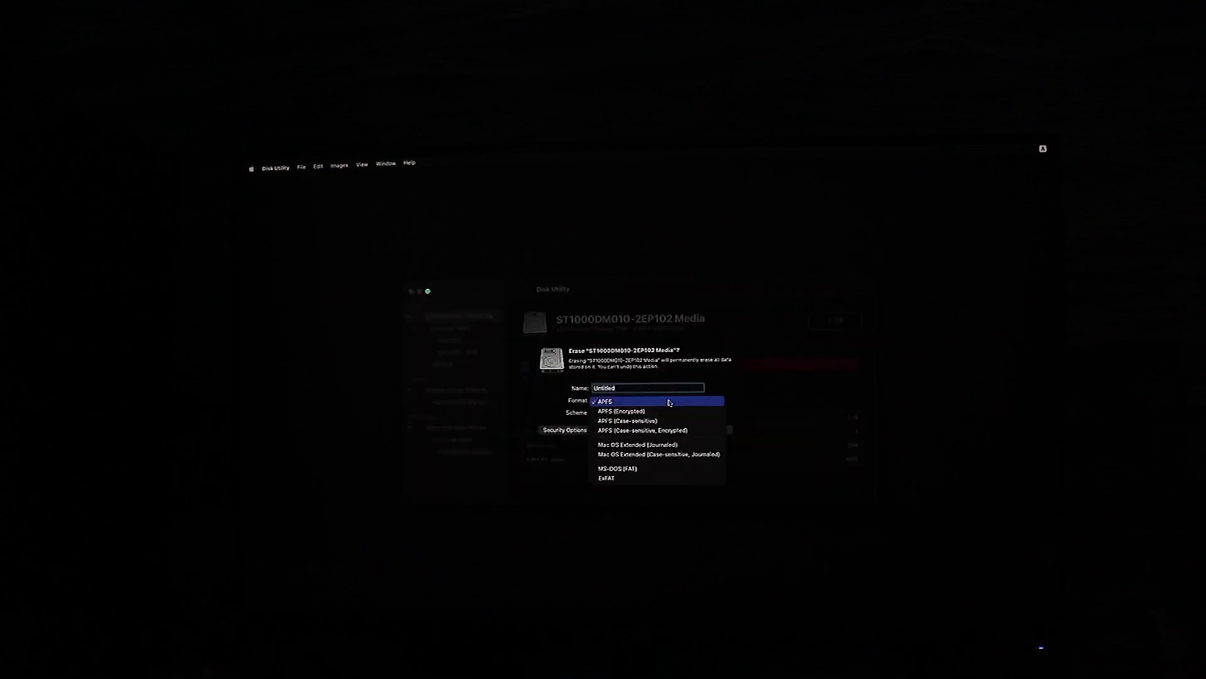
left_click(713, 401)
left_click(683, 401)
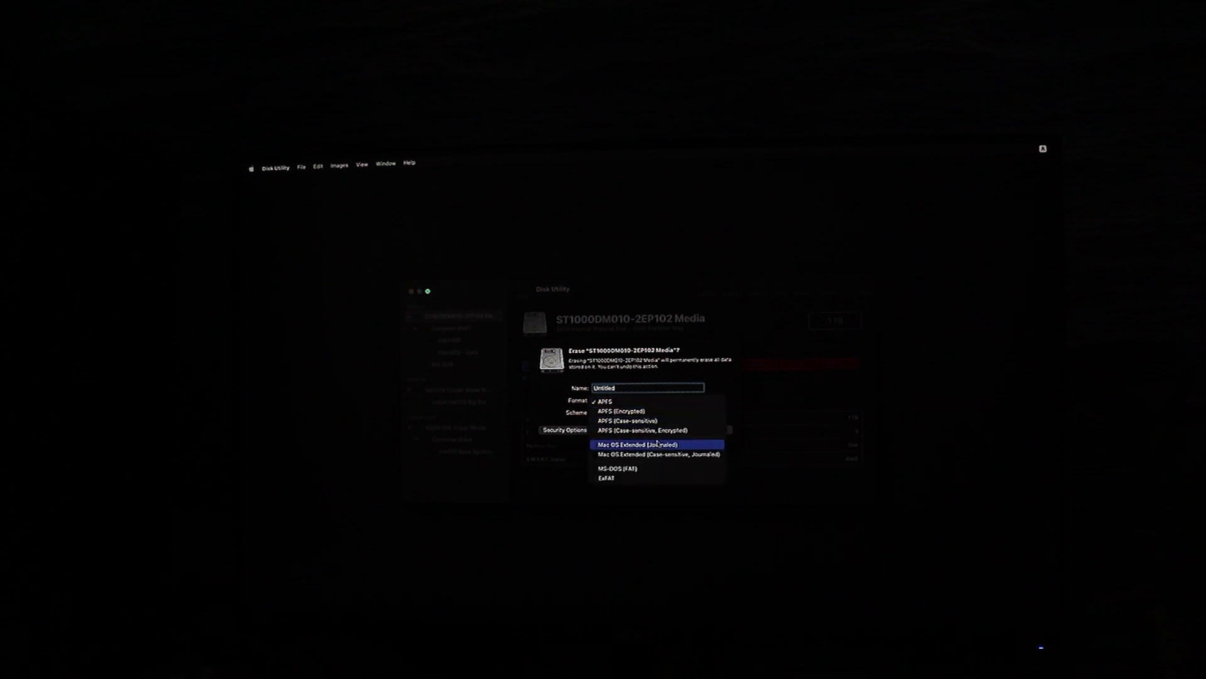
left_click(658, 443)
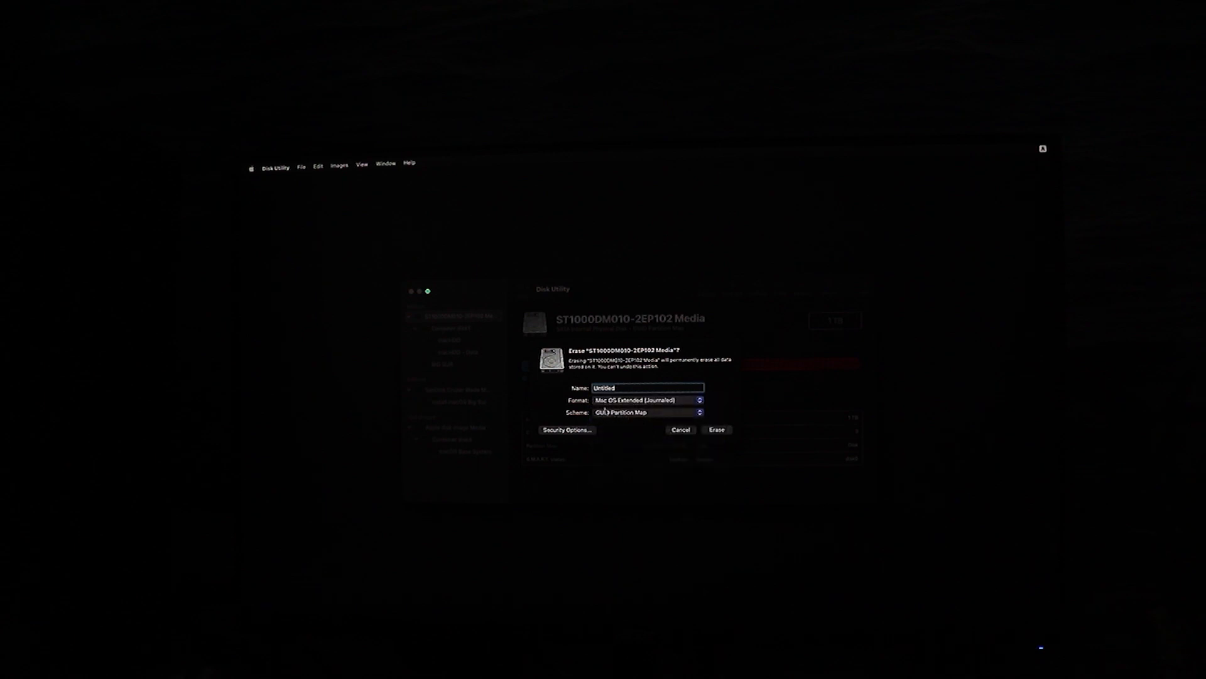
left_click(679, 429)
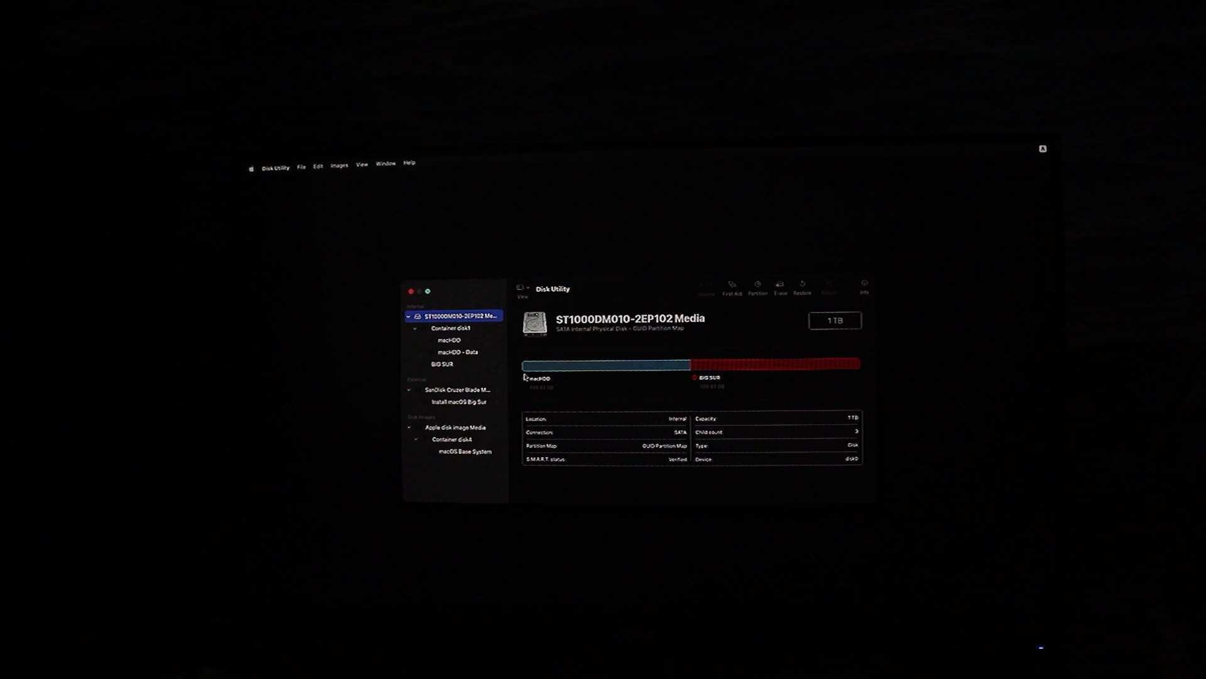
left_click(479, 349)
left_click(469, 343)
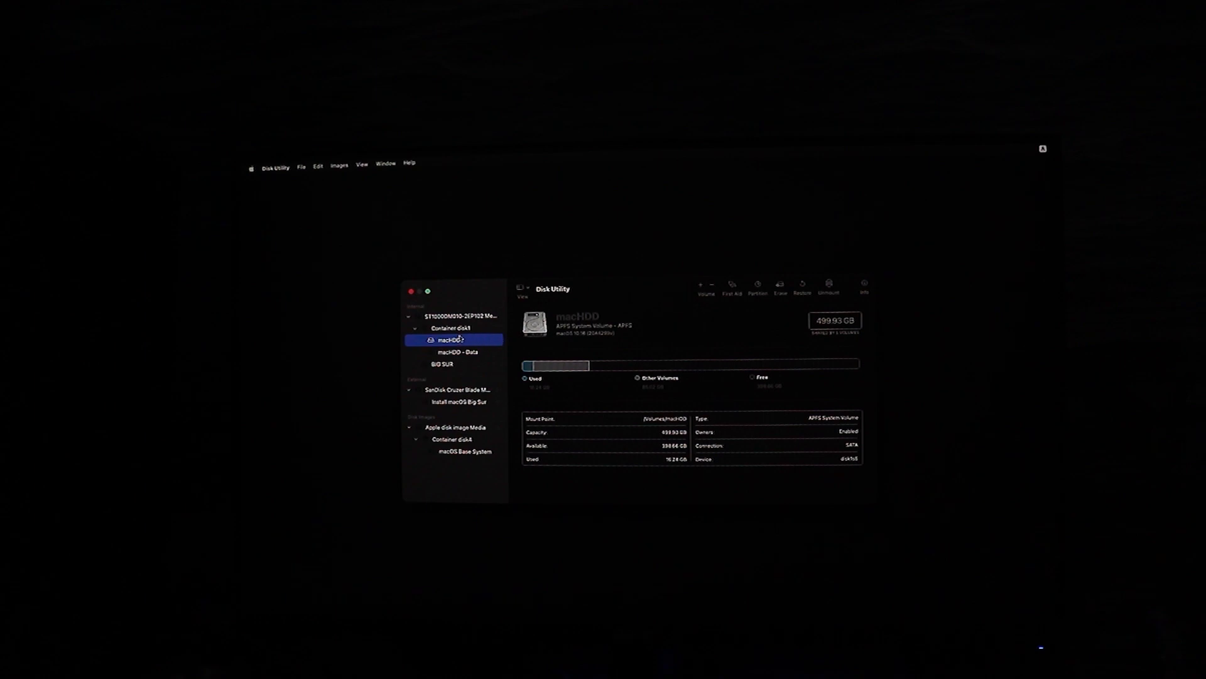
left_click(464, 330)
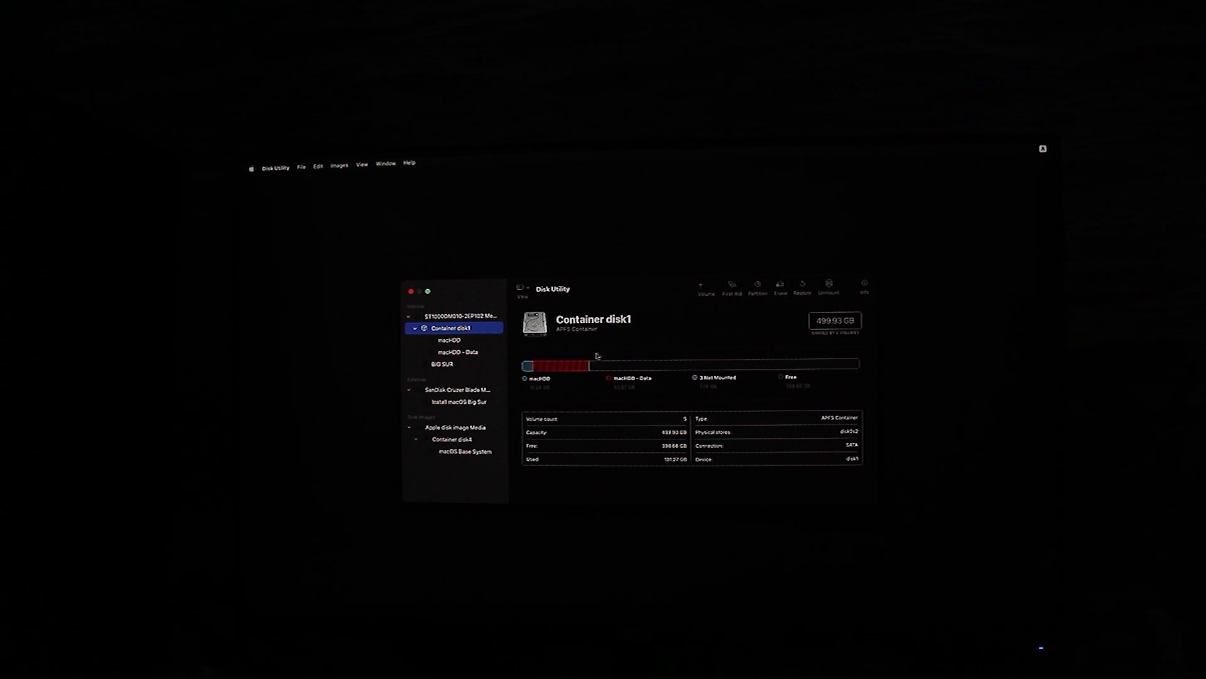
left_click(754, 290)
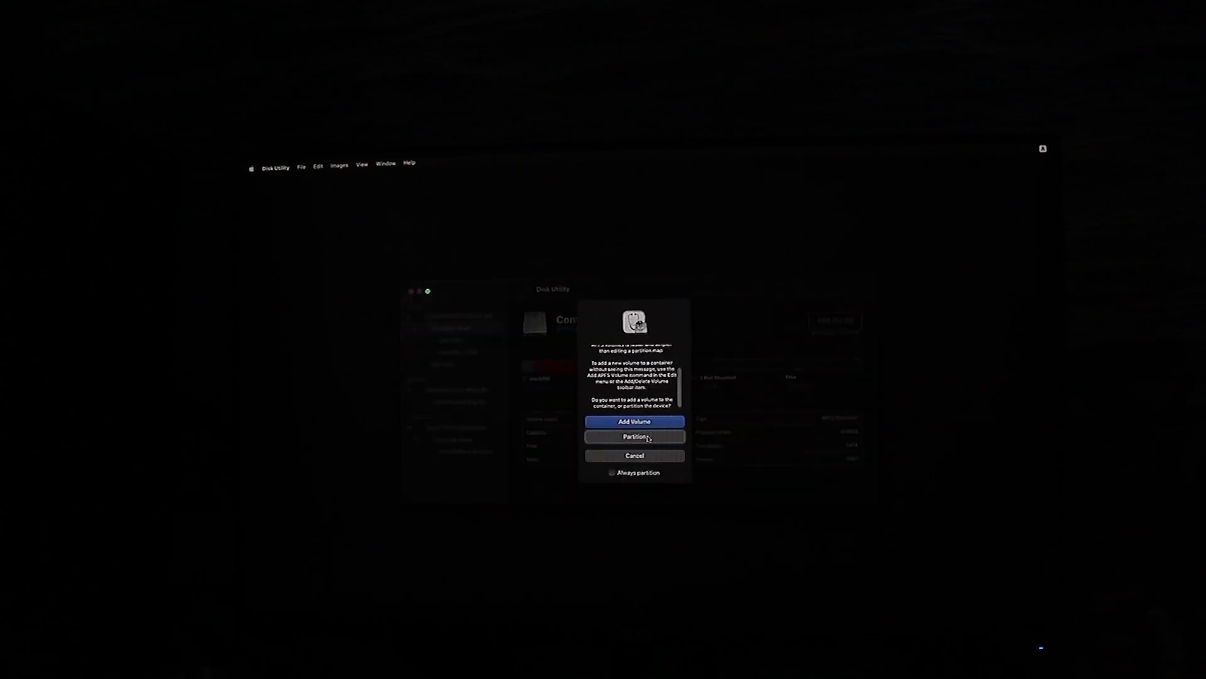
left_click(635, 436)
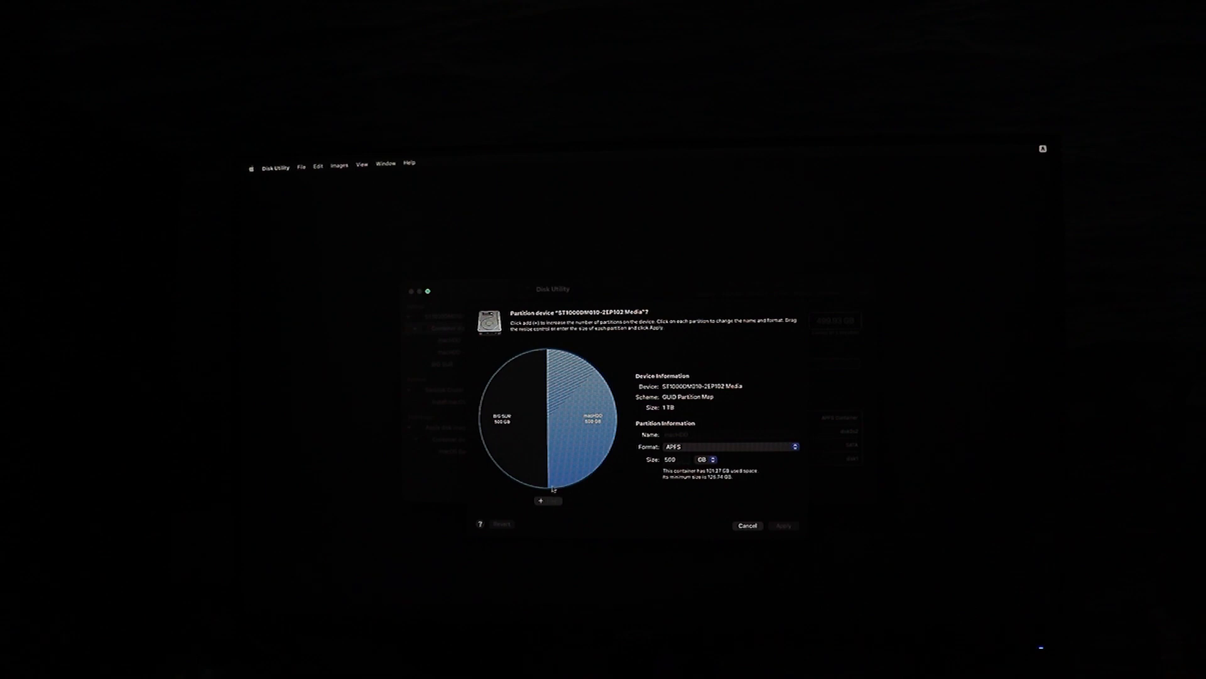
left_click(540, 500)
left_click_drag(611, 425, 588, 475)
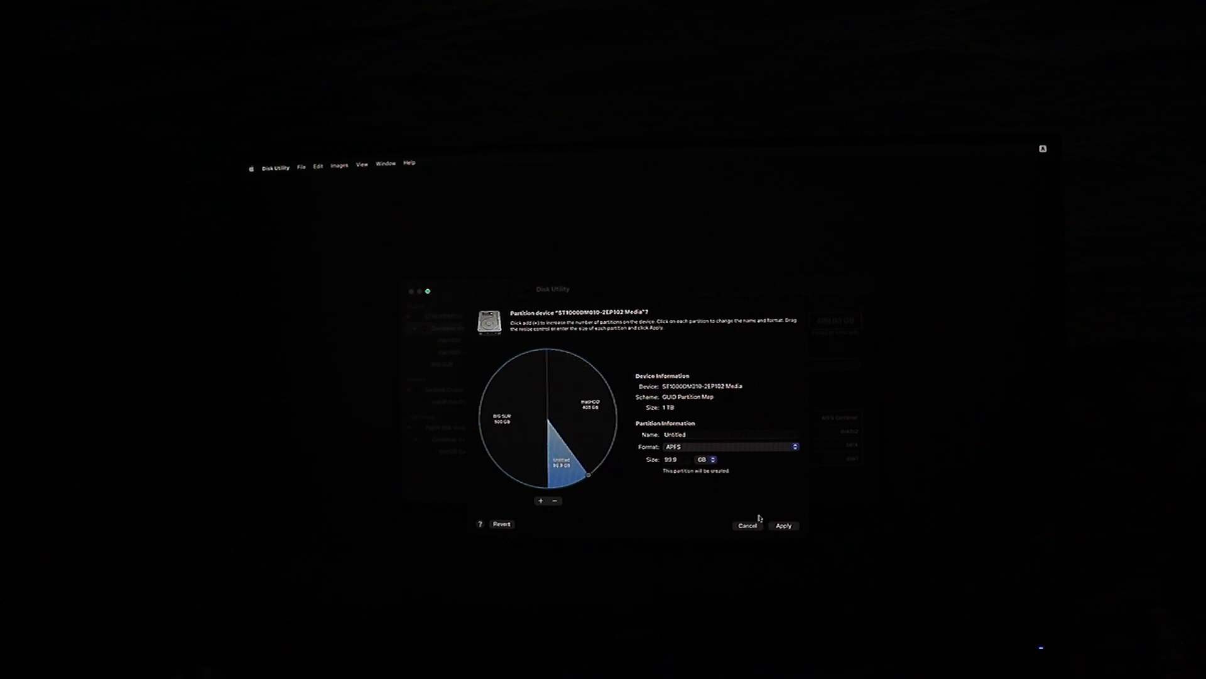
left_click(745, 525)
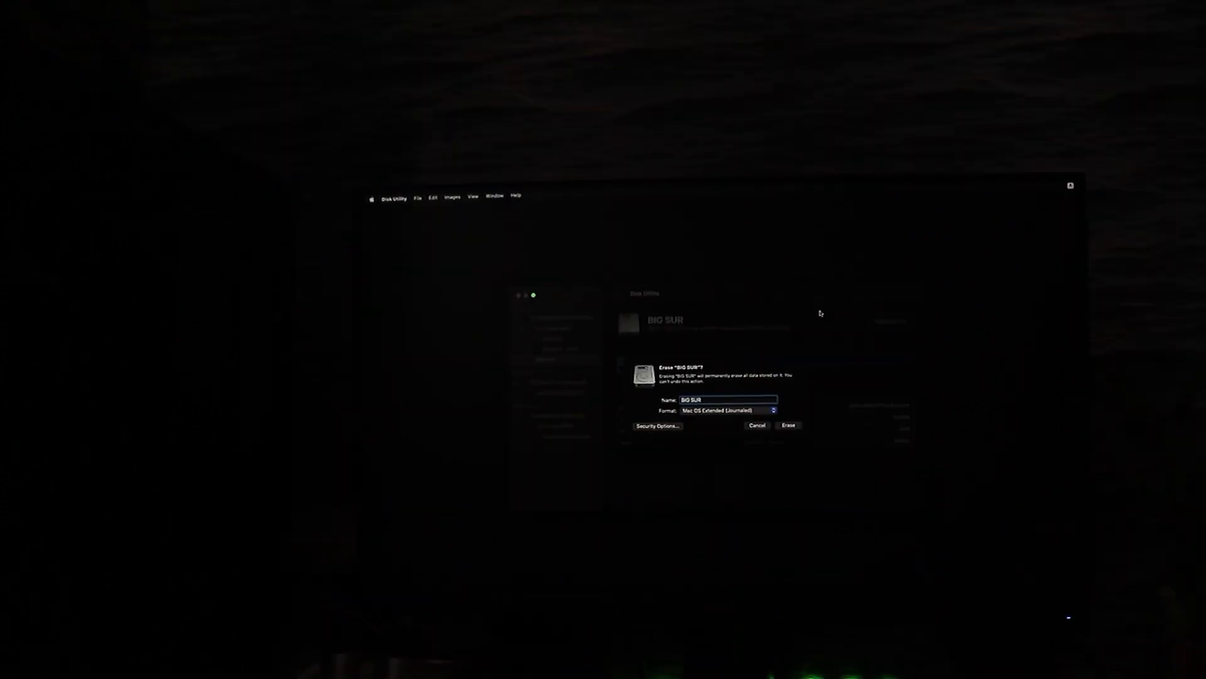
Erase the BIG SUR volume in APFS format, keeping its name, and close Disk Utility
left_click(744, 413)
key("Up")
key("Up")
key("Up")
key("Up")
key("Return")
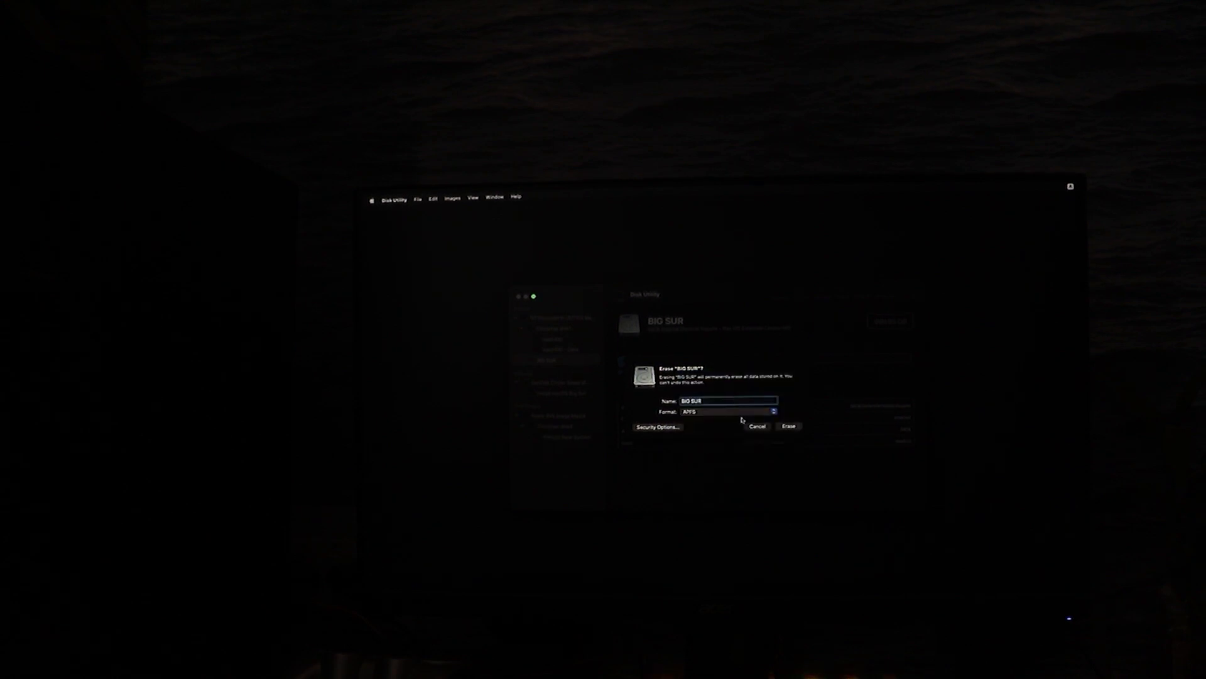
left_click(783, 427)
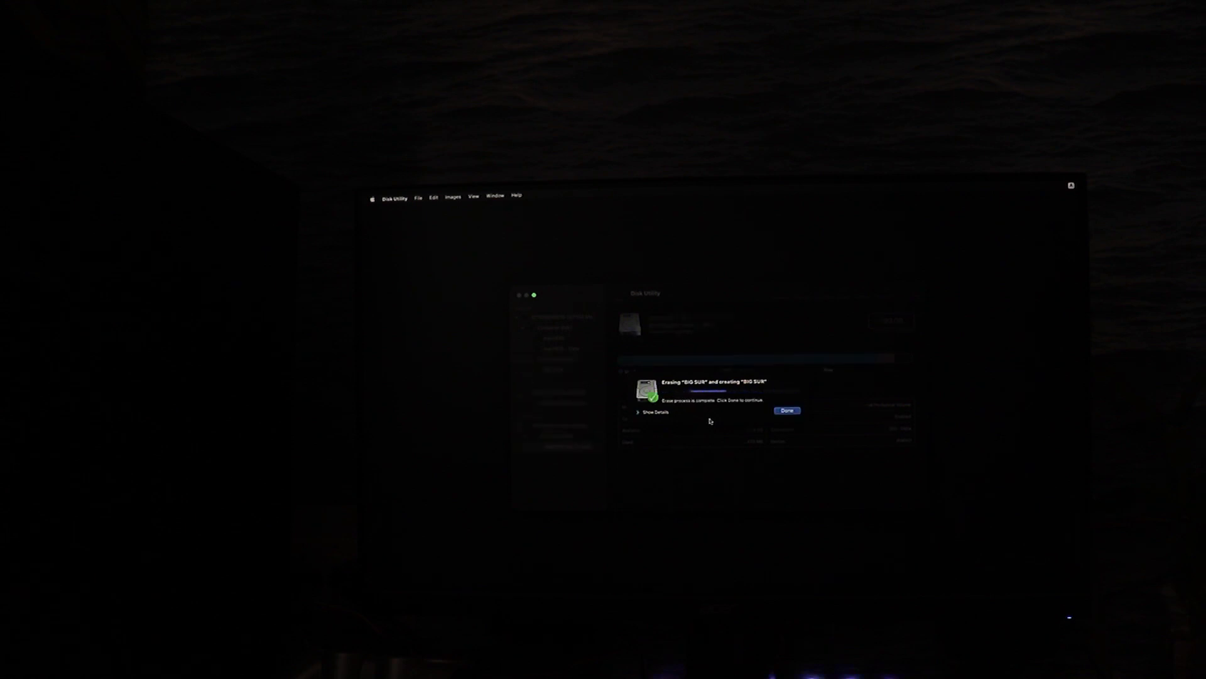
left_click(779, 413)
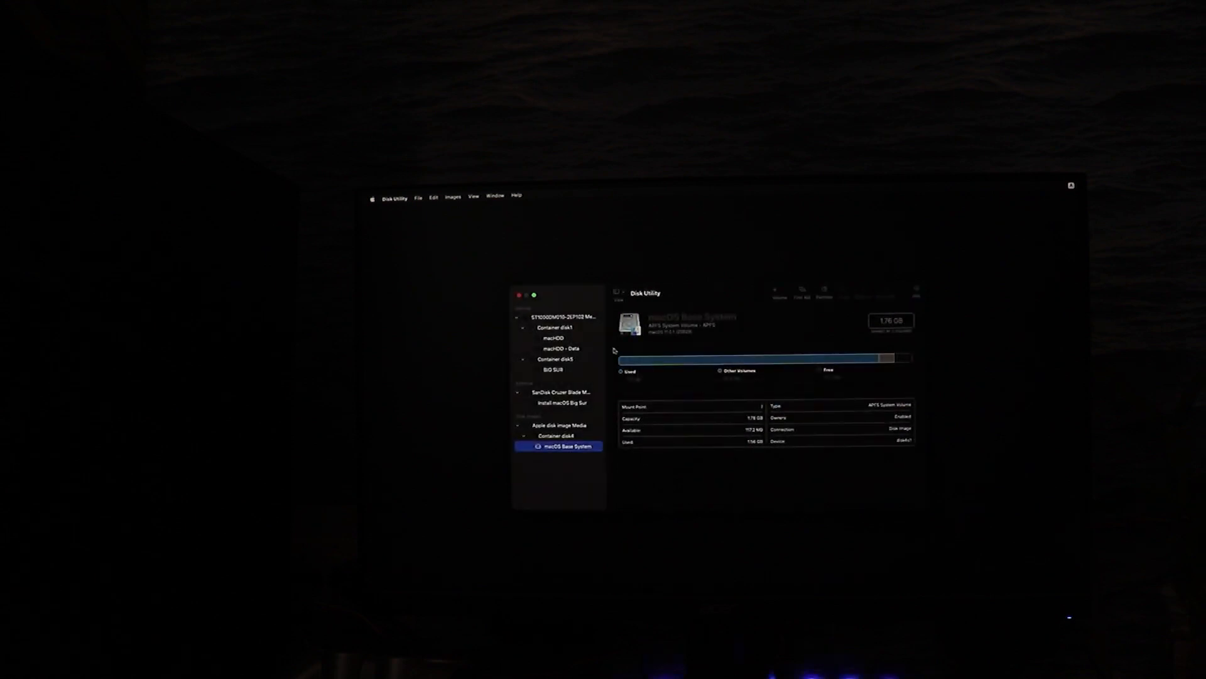
left_click(519, 295)
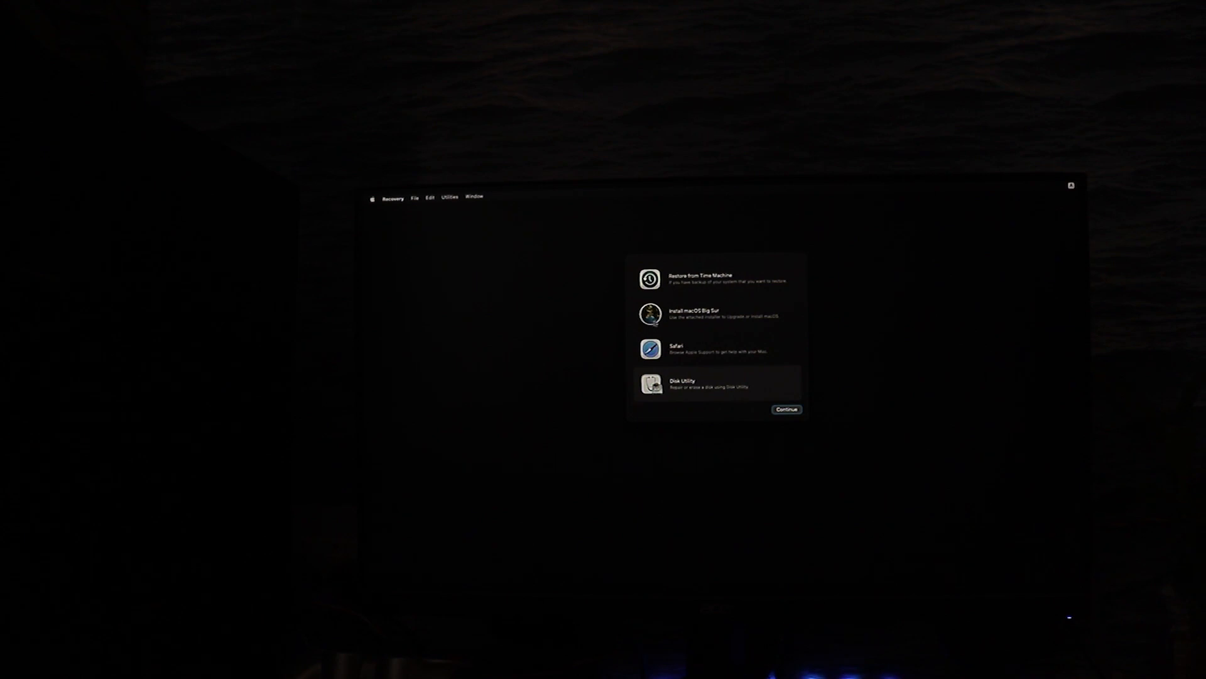
Run Install macOS Big Sur, agree to the license terms and start the installation on the BIG SUR disk
left_click(654, 320)
left_click(774, 409)
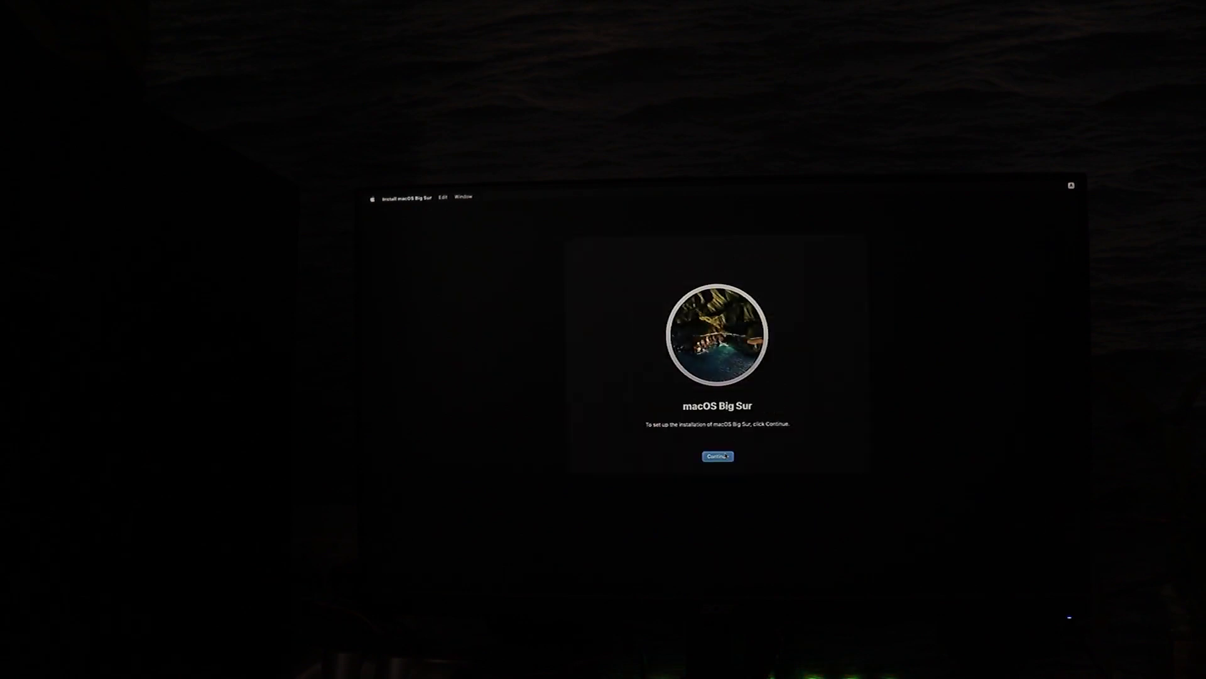
left_click(732, 455)
left_click(733, 455)
left_click(740, 384)
left_click(669, 420)
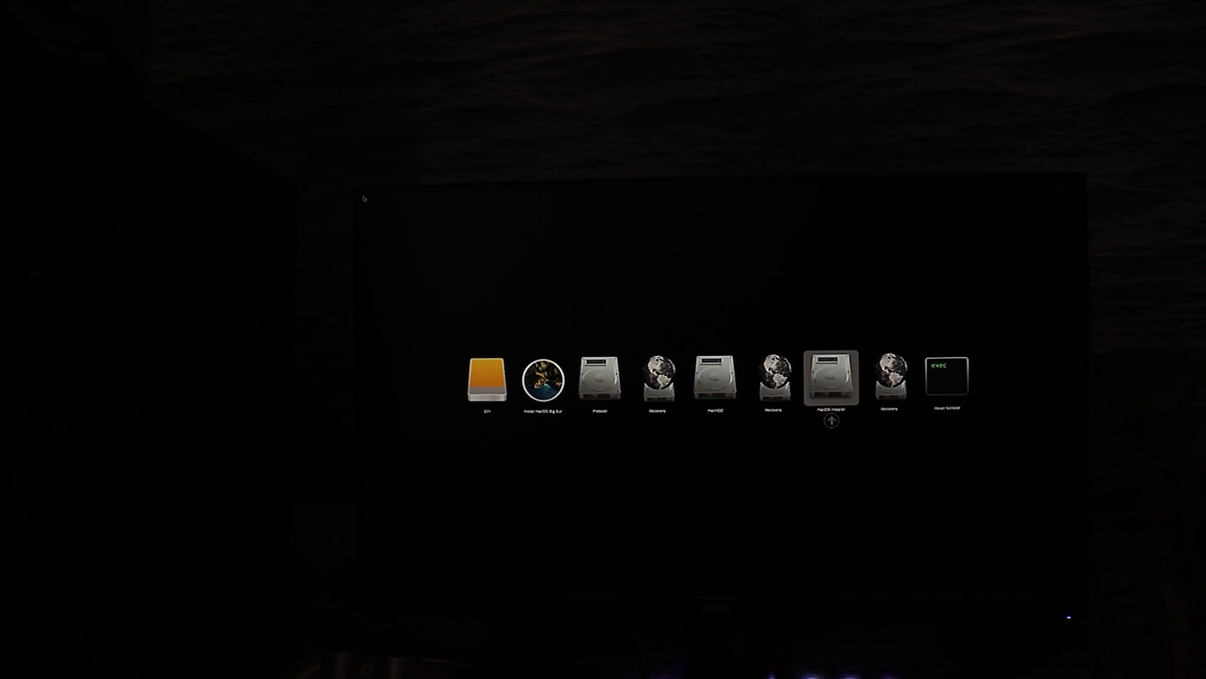
Boot the macOS Installer entry to continue the installation, and boot the BIG SUR entry after the restart
key("Return")
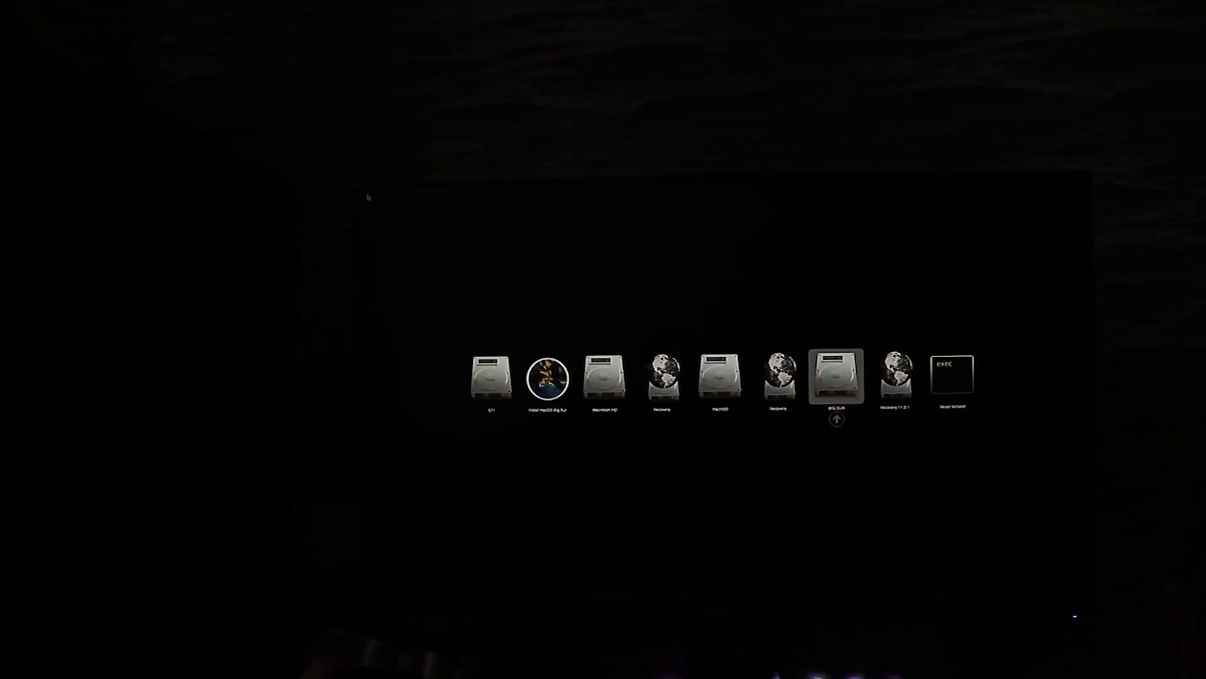
key("Return")
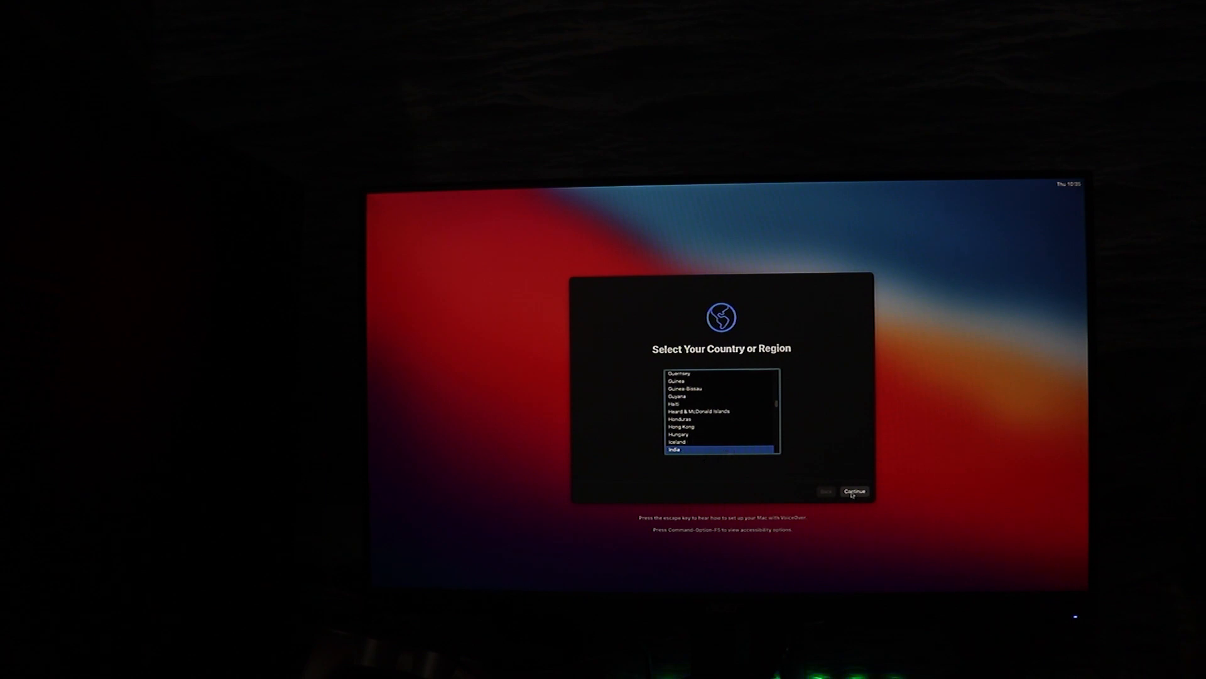
Set India as the country or region, skip Accessibility and pass through the setup screens up to account creation
left_click(853, 493)
left_click(853, 492)
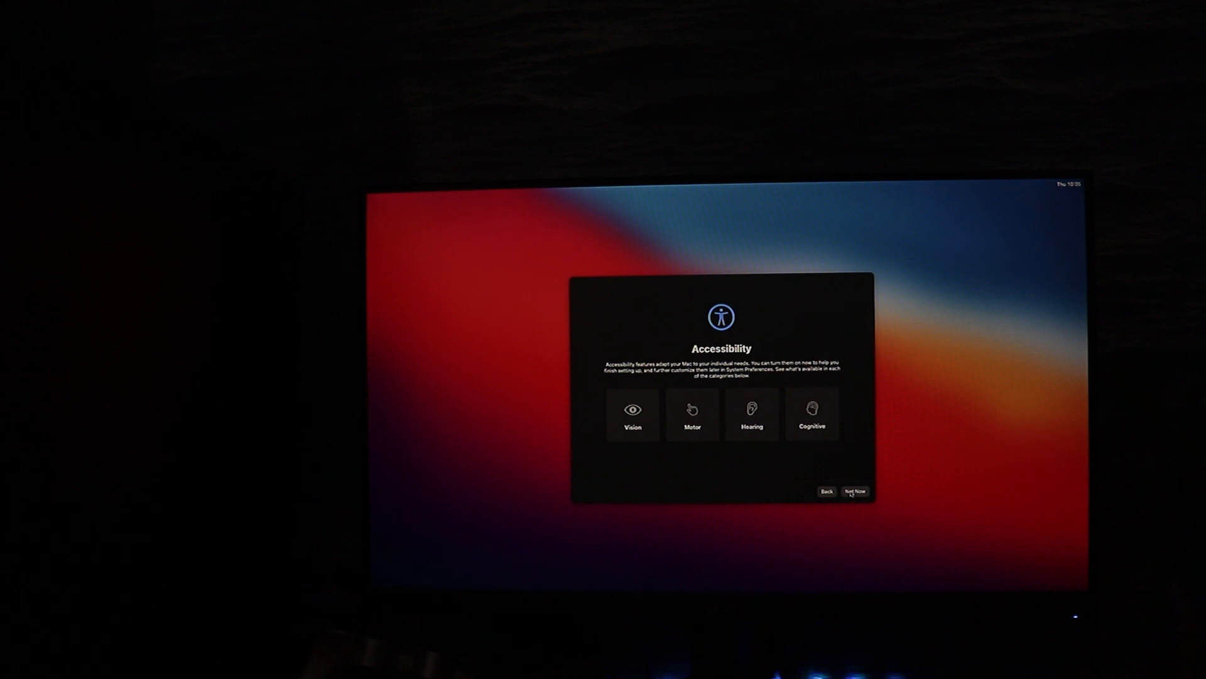
left_click(854, 491)
left_click(667, 367)
left_click(854, 491)
left_click(746, 427)
left_click(585, 492)
Create the computer account by entering the full name and the account password with its verification
type("mr grotnolife")
key("Tab")
type("••••")
key("Tab")
type("••••")
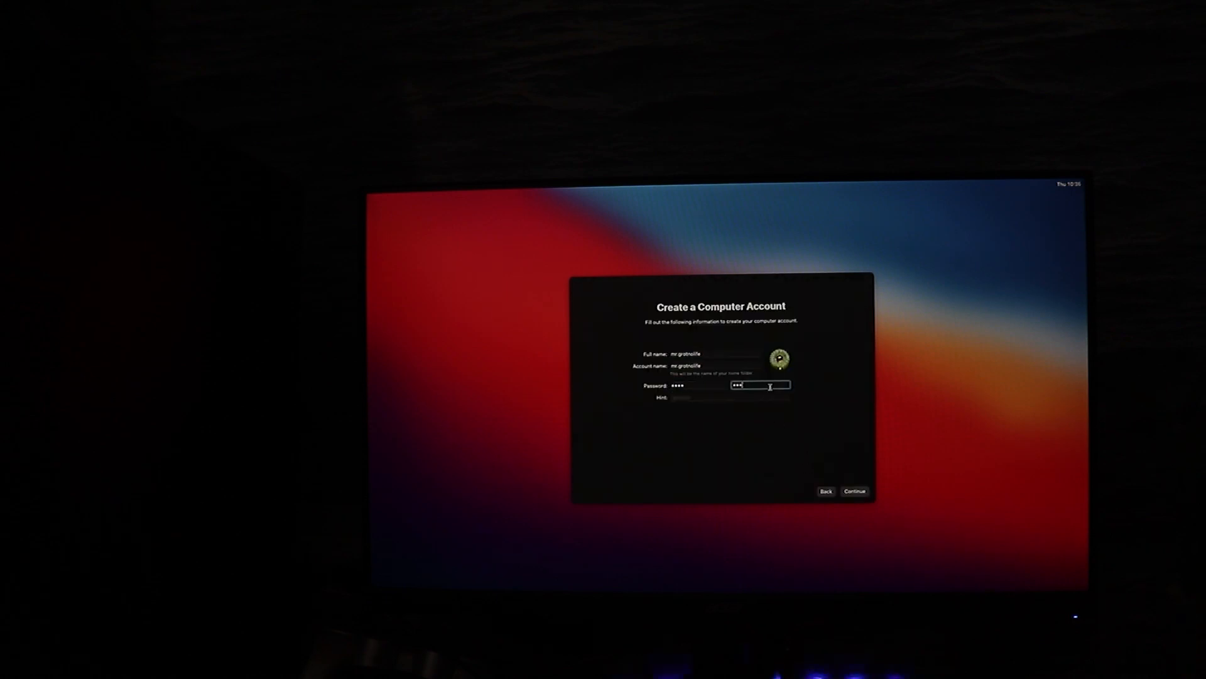
left_click(851, 492)
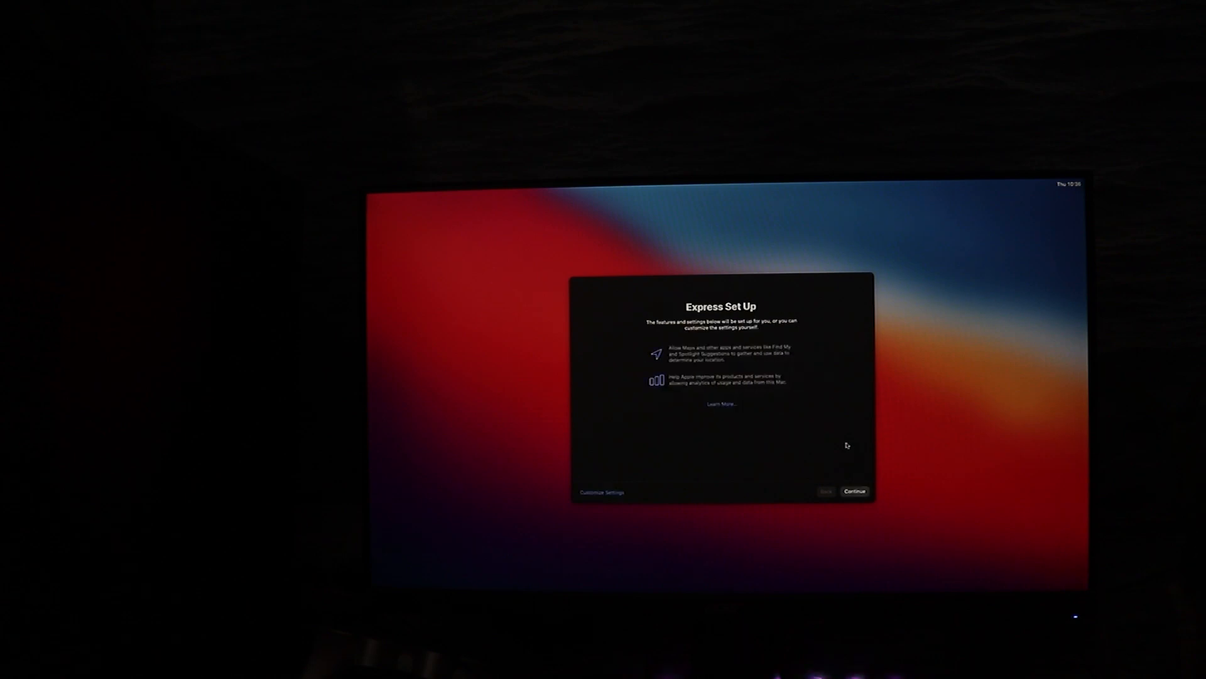
Accept the Express Set Up settings and complete the remaining setup screens
left_click(852, 492)
left_click(852, 492)
left_click(852, 492)
left_click(705, 387)
left_click(845, 494)
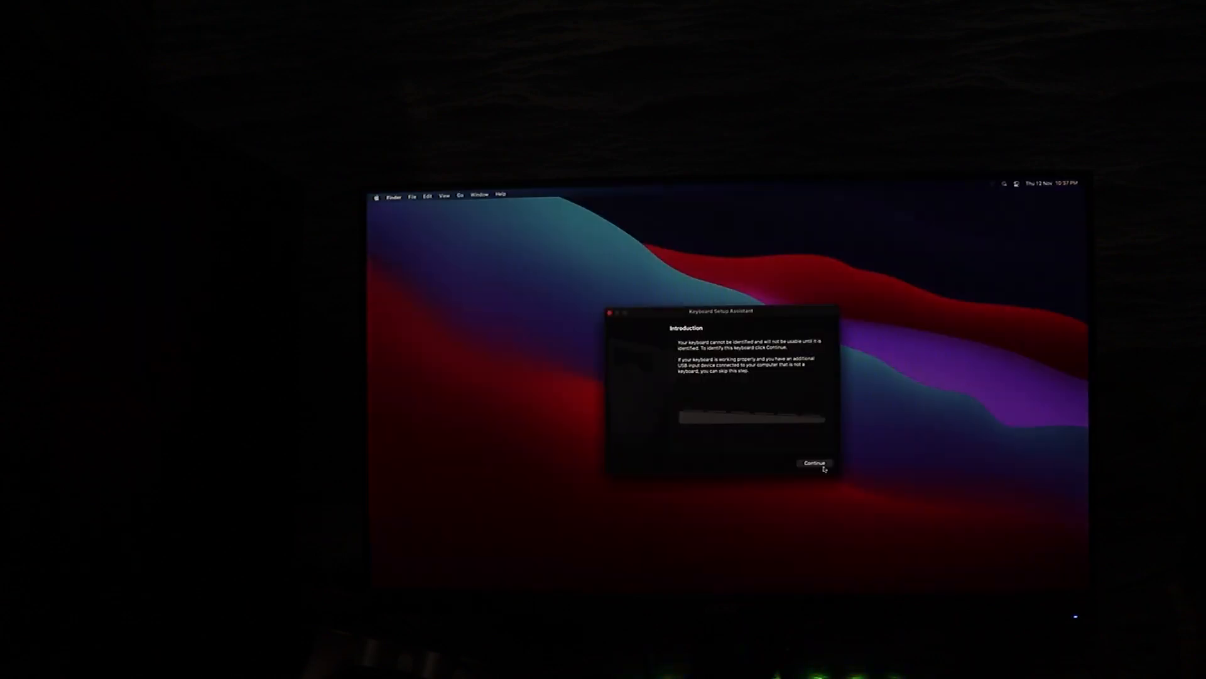
left_click(816, 464)
left_click(810, 464)
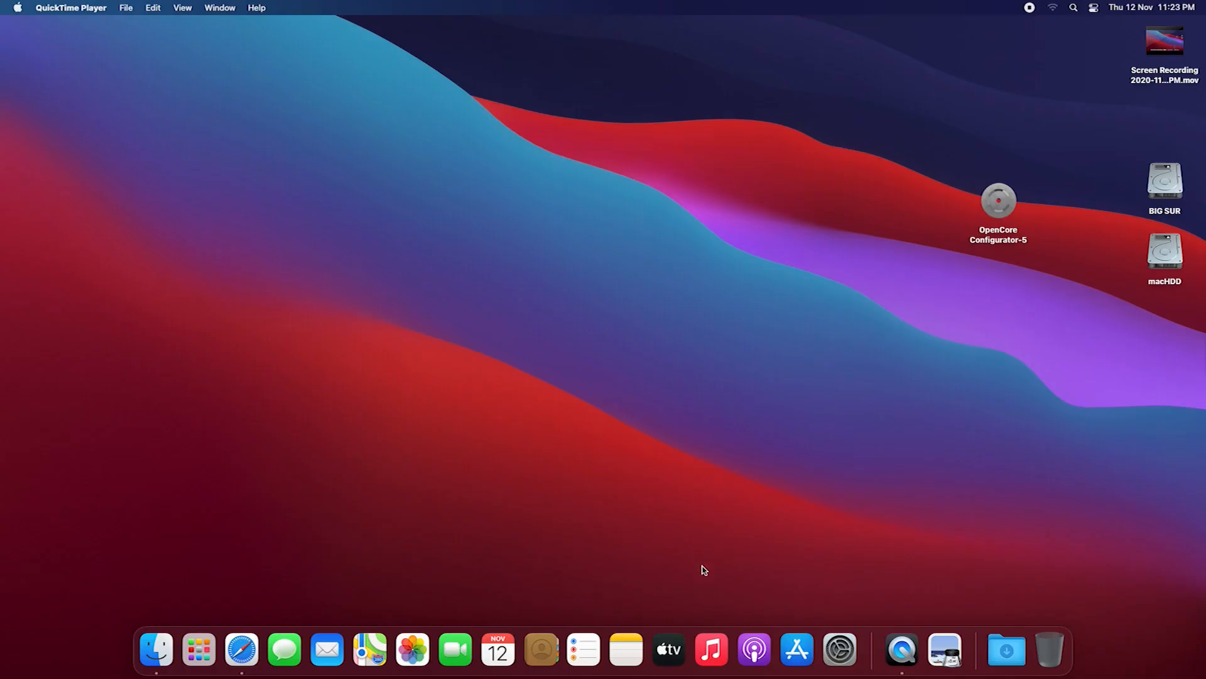
Open Safari and search the web for "oc configurator"
left_click(242, 649)
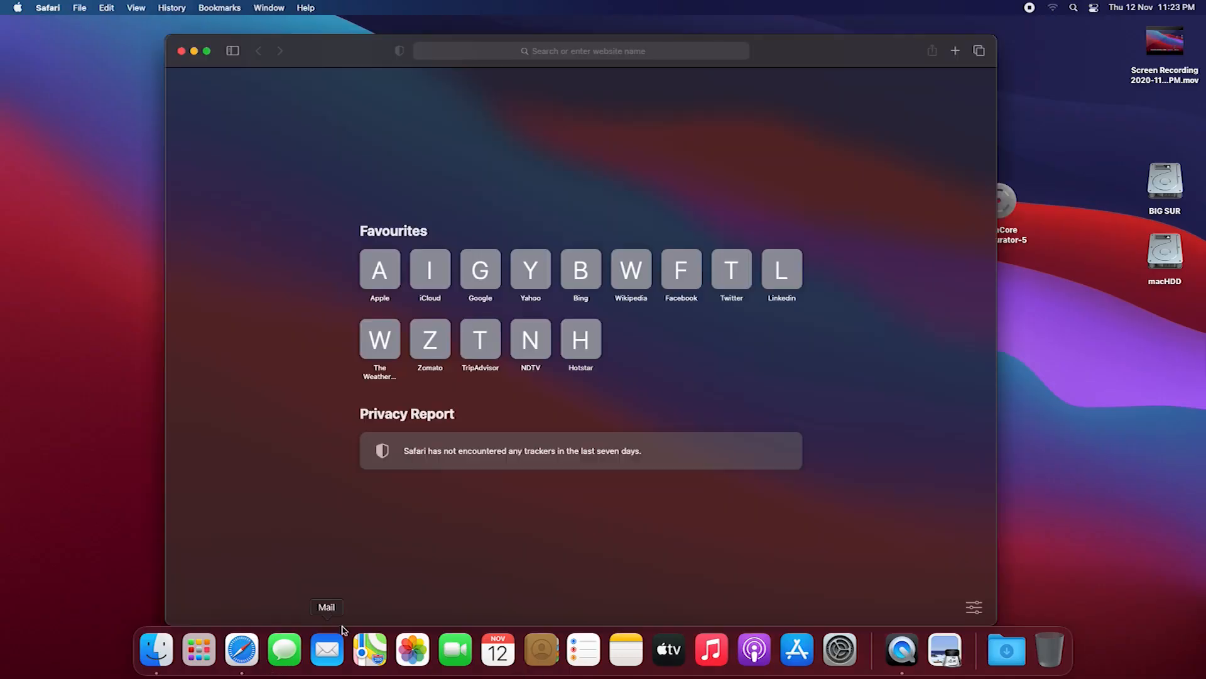
left_click(395, 290)
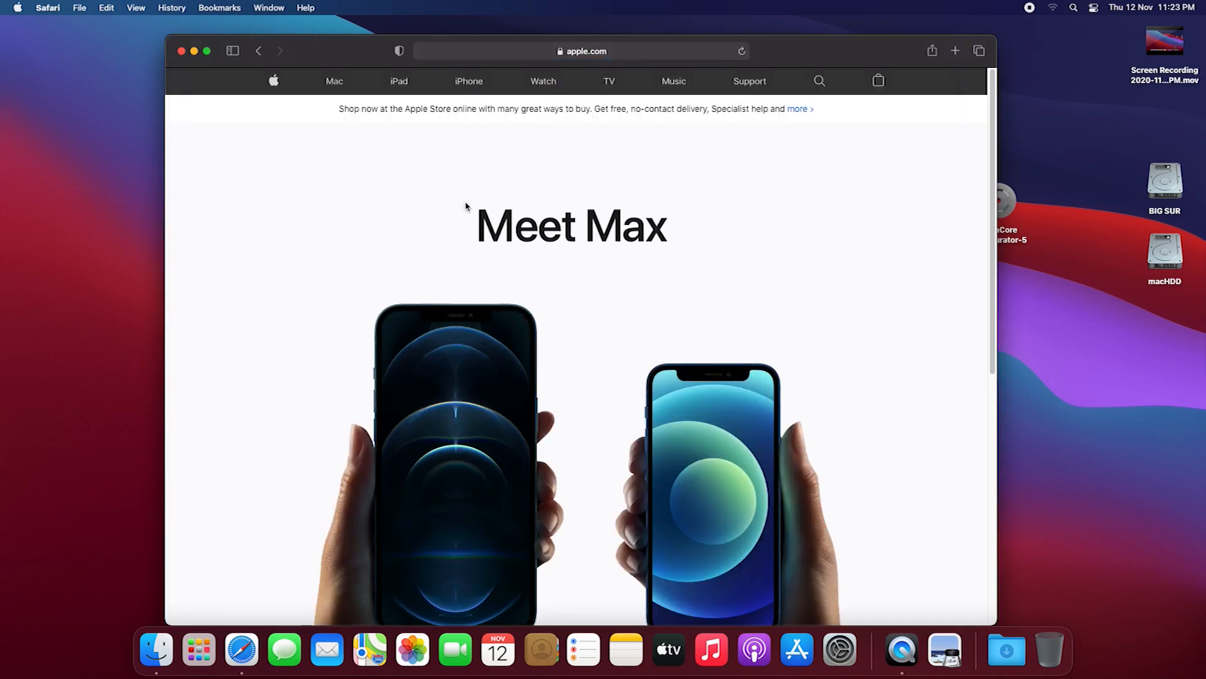
left_click(600, 55)
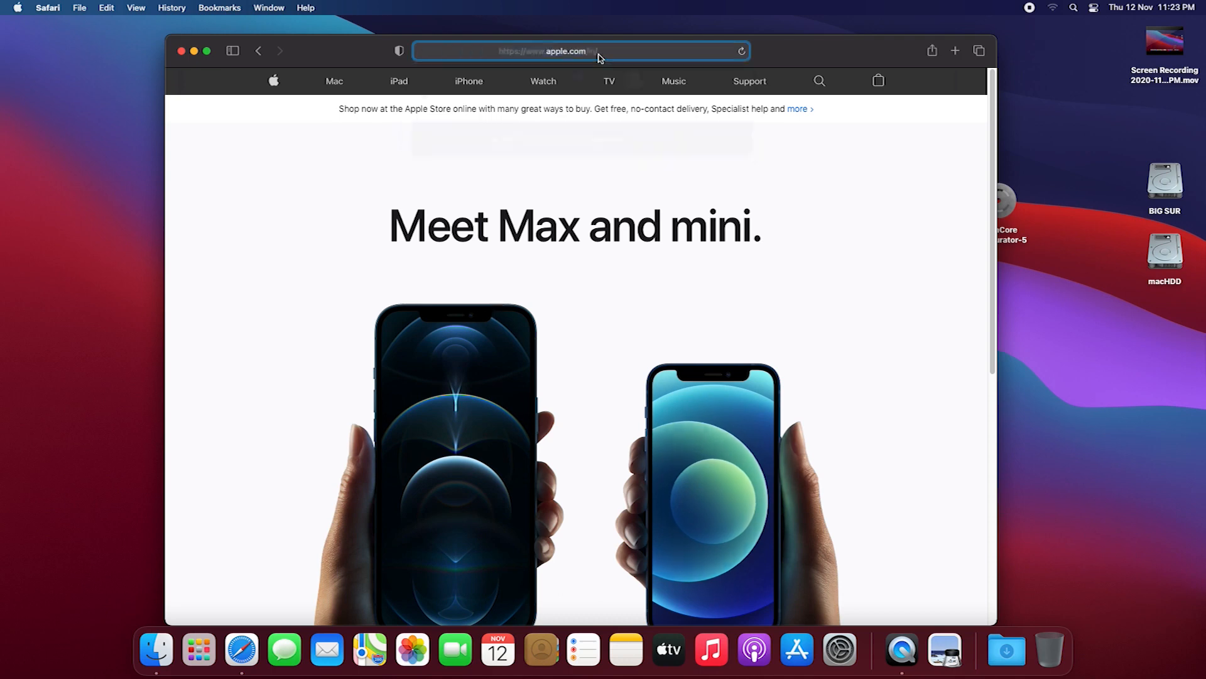
type("d")
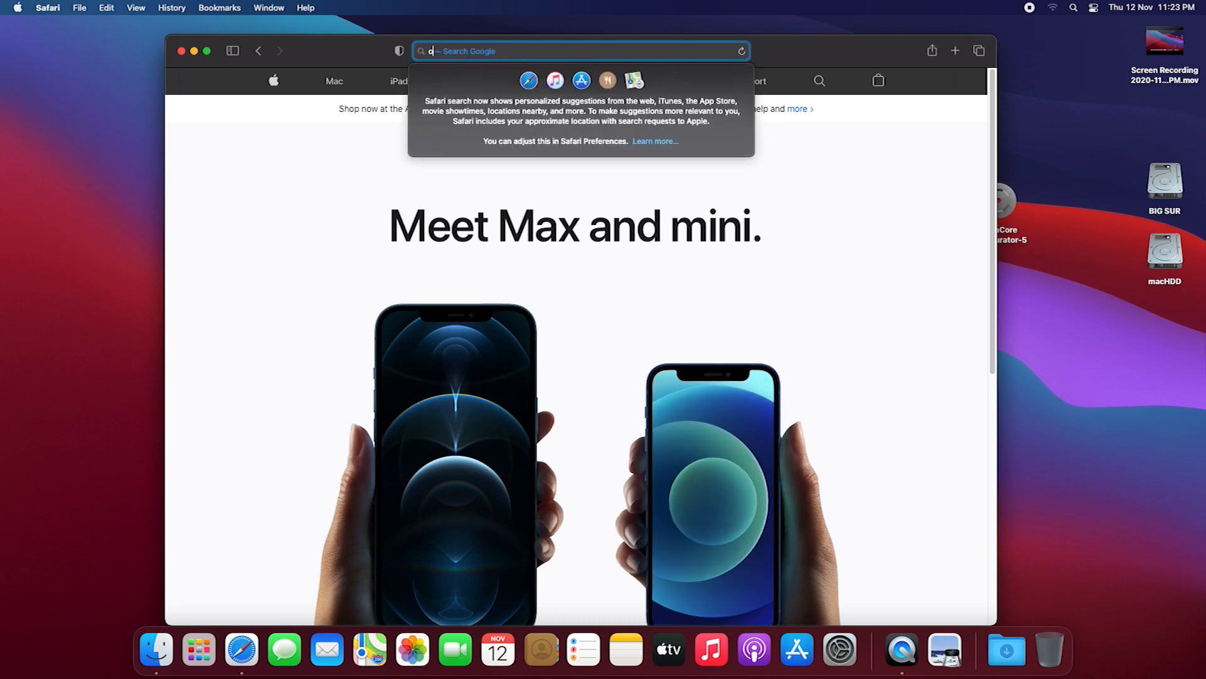
type("c co")
type("nfi")
type("gurator")
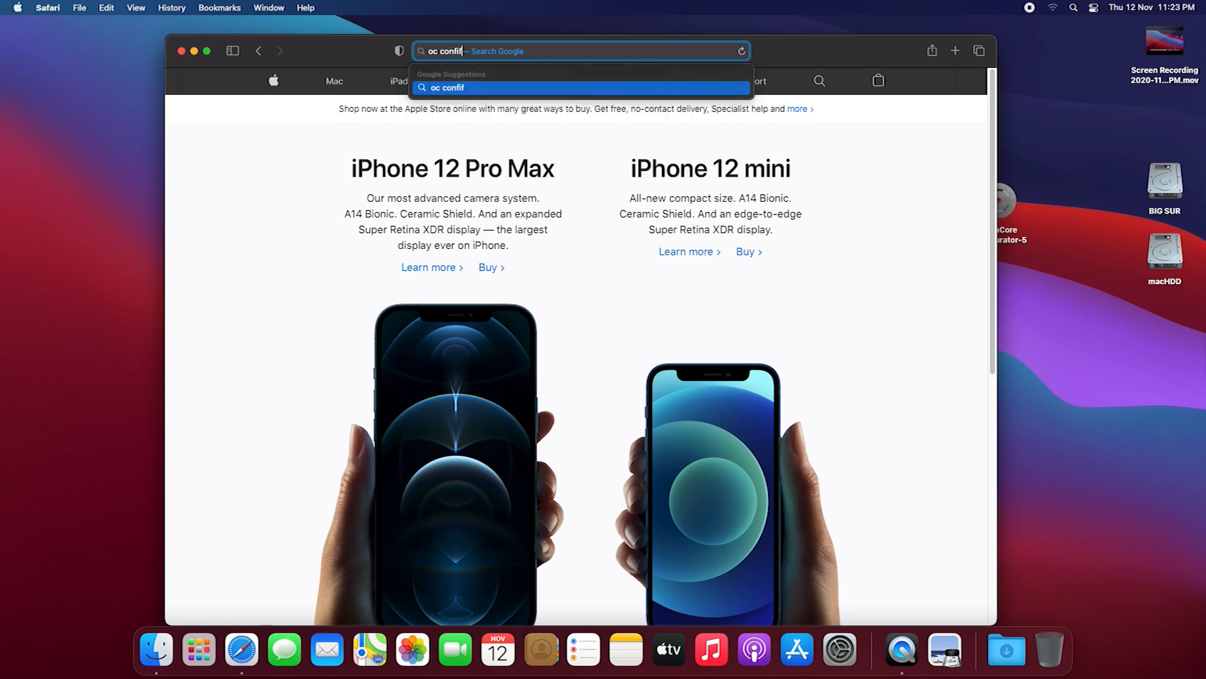
key("Return")
Download OpenCore Configurator from mackie100projects.altervista.org, allowing downloads for the site, and discard the old copy on the desktop
left_click(410, 197)
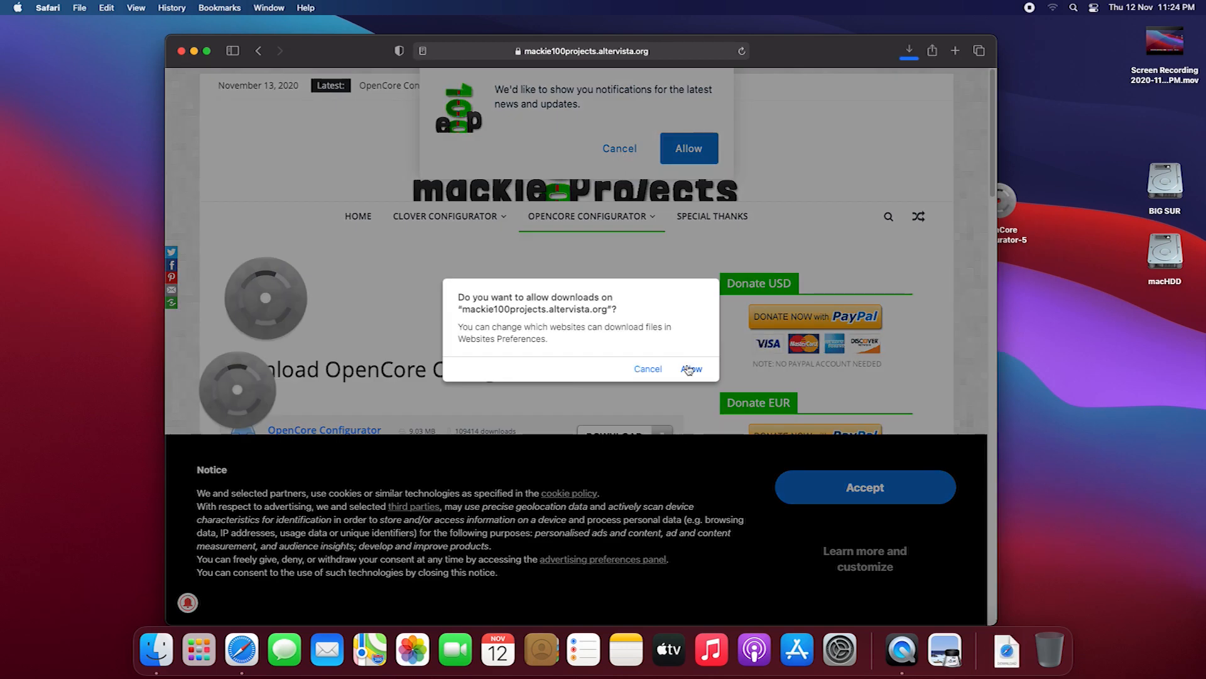
left_click(691, 369)
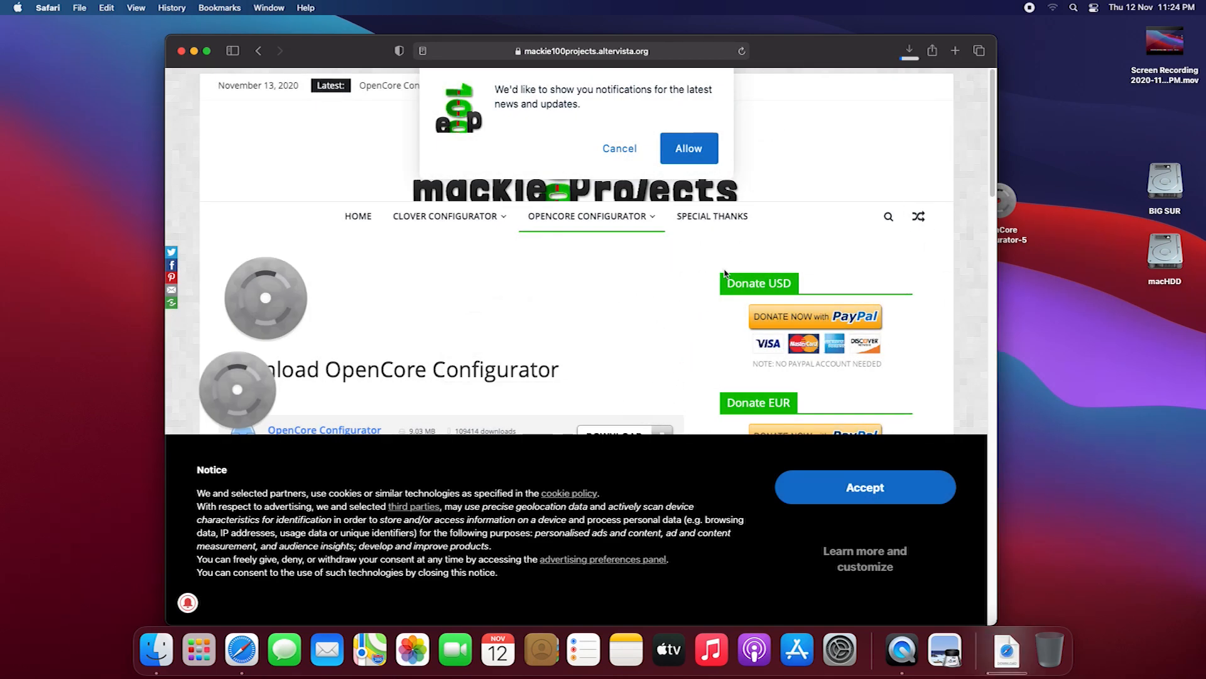
left_click(908, 55)
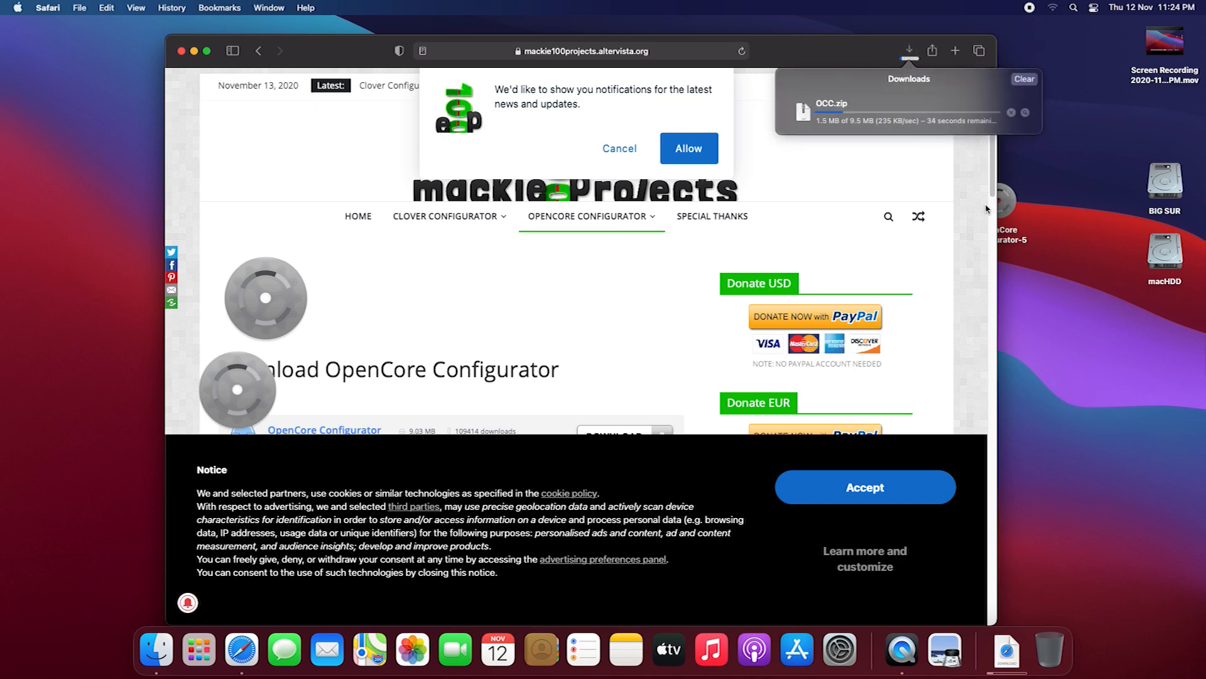
left_click(1008, 206)
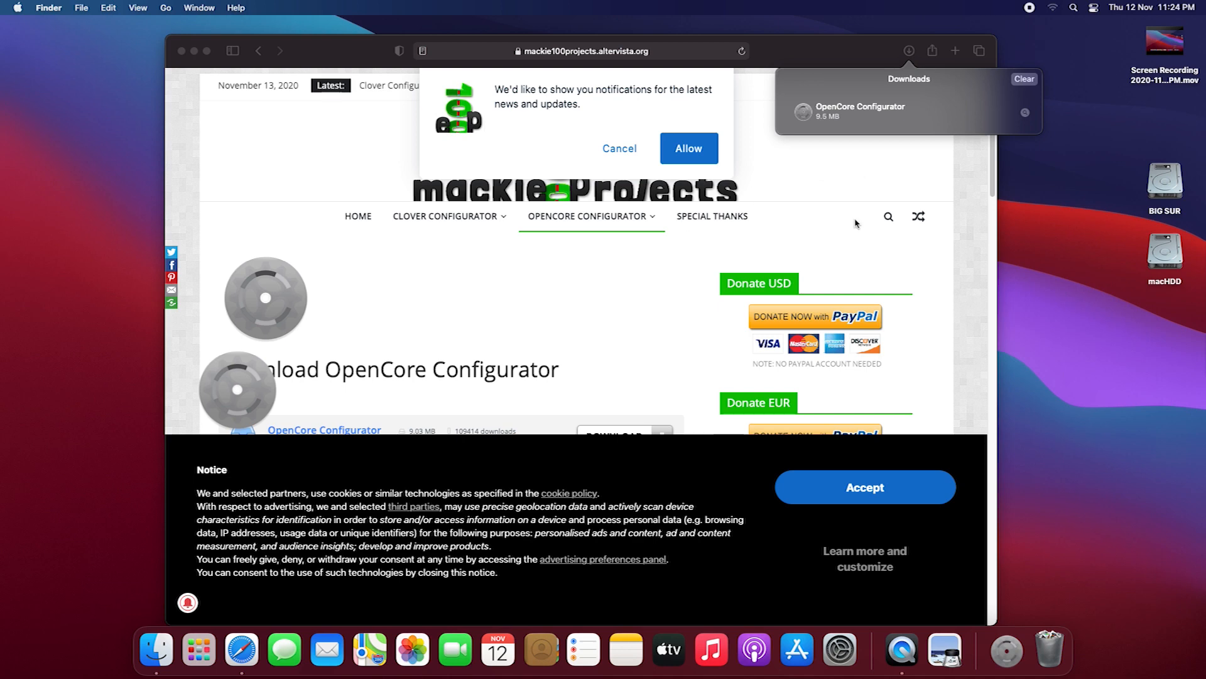
Launch the downloaded OpenCore Configurator, overriding the unidentified-developer block in the Security & Privacy settings
double_click(864, 111)
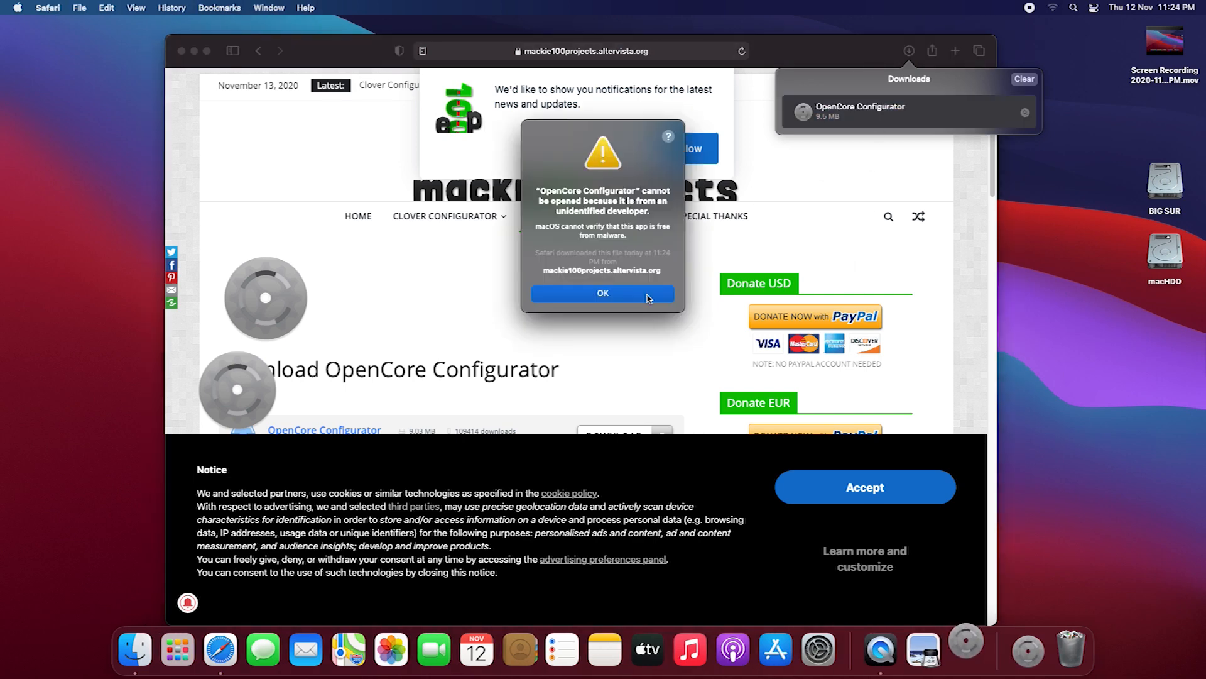
left_click(650, 298)
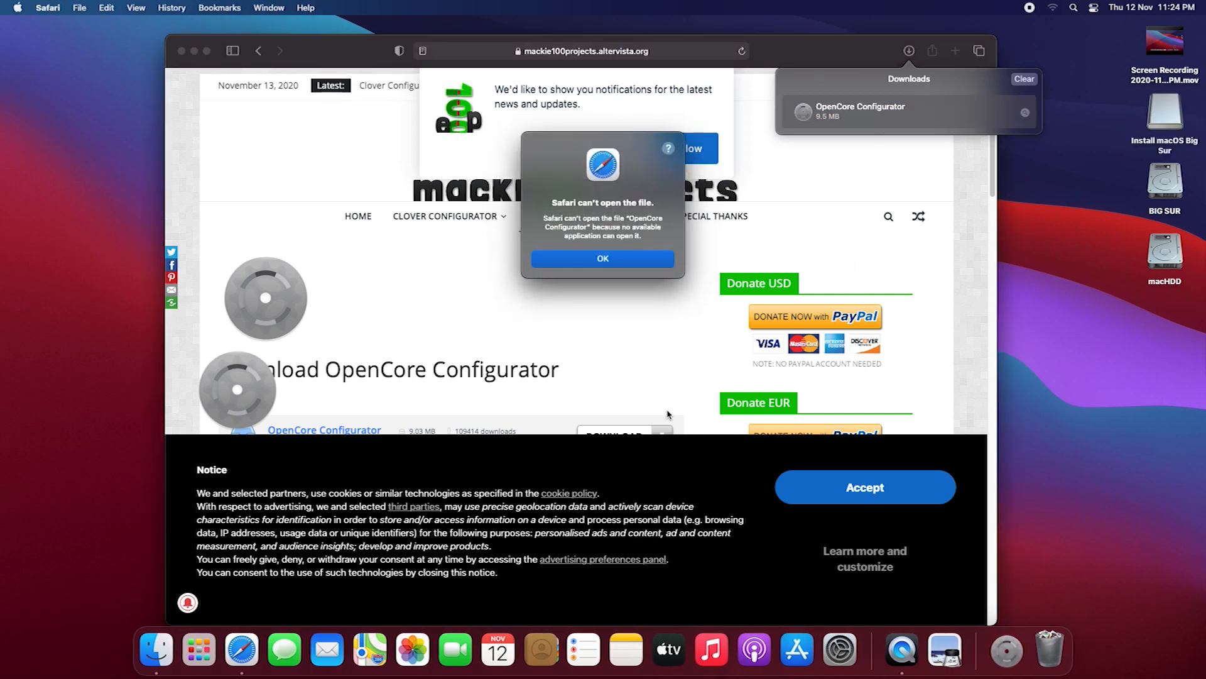
left_click(840, 649)
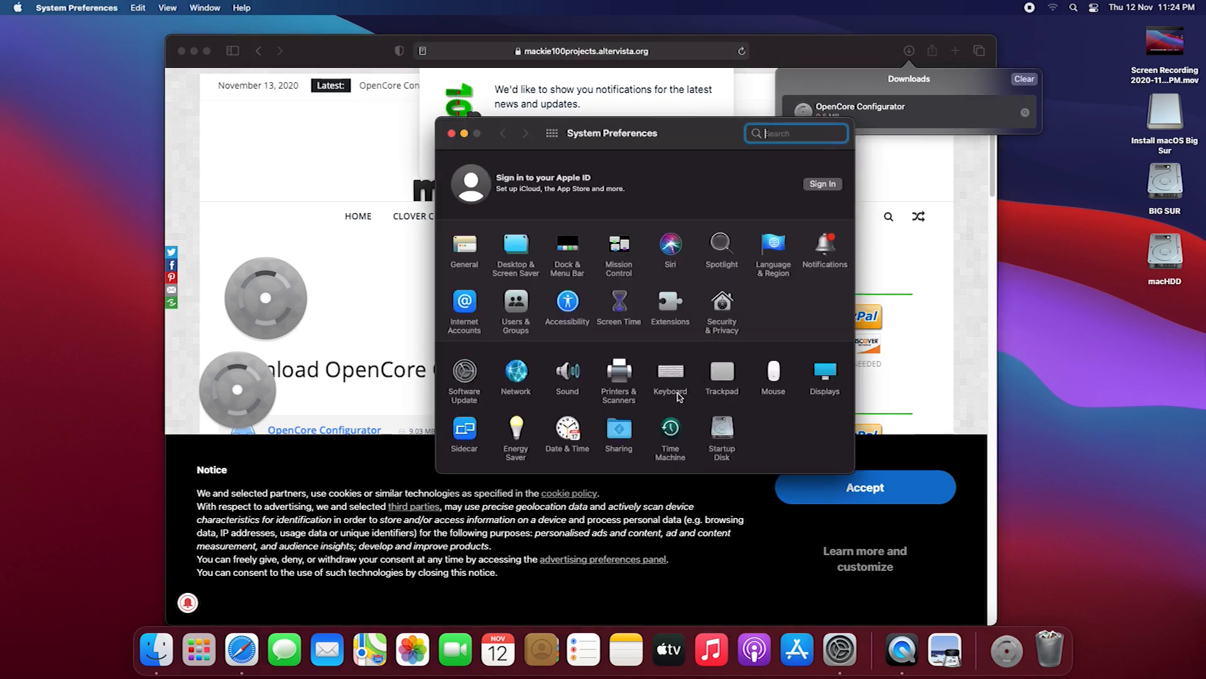
left_click(722, 303)
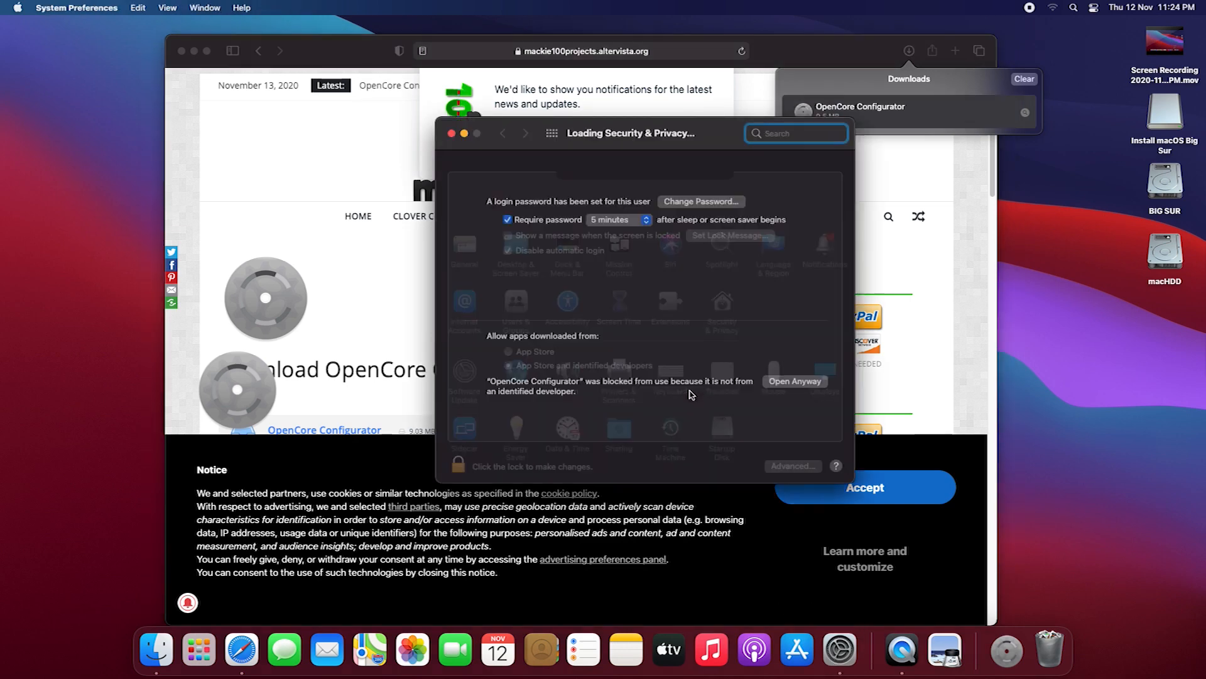
left_click(790, 383)
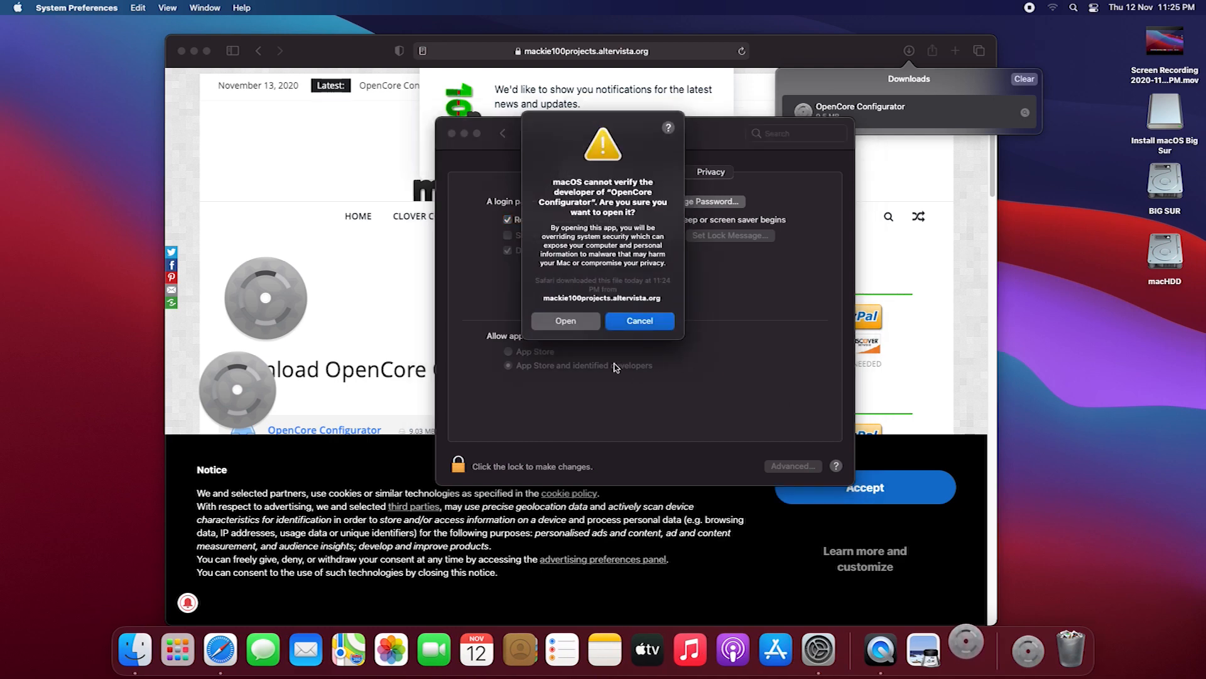
left_click(566, 320)
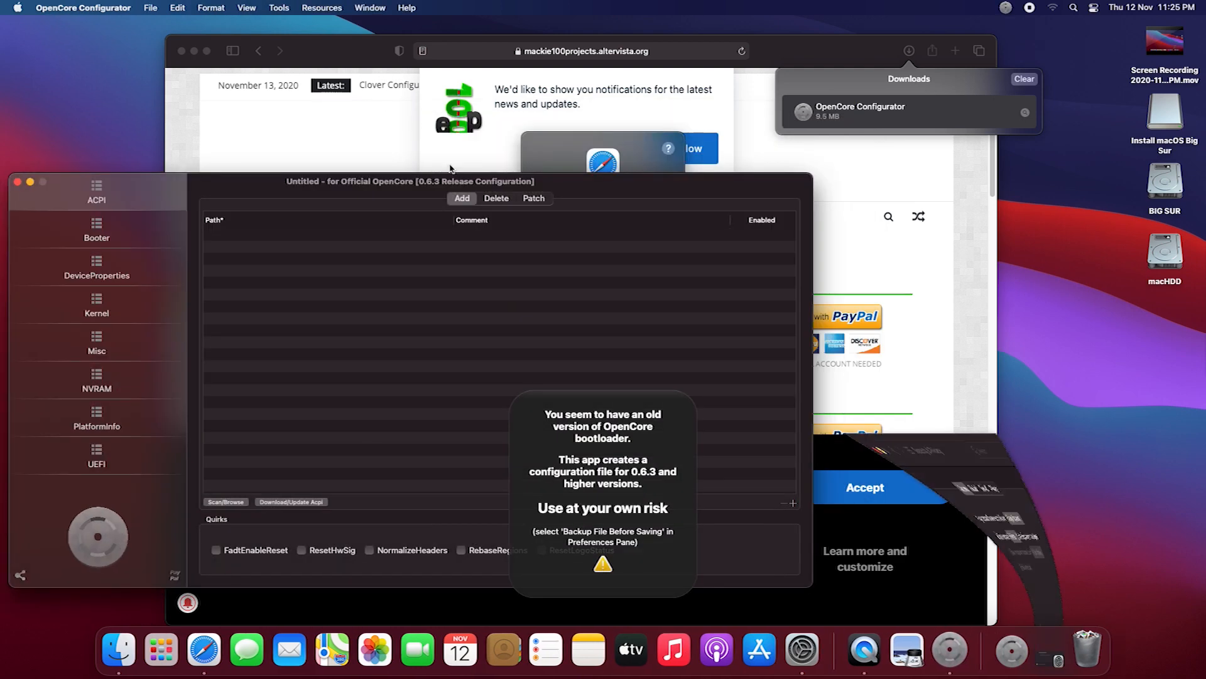
Mount the EFI partitions of the hard disk and the Install macOS Big Sur USB drive, authorising with the account password
left_click(279, 8)
left_click(292, 25)
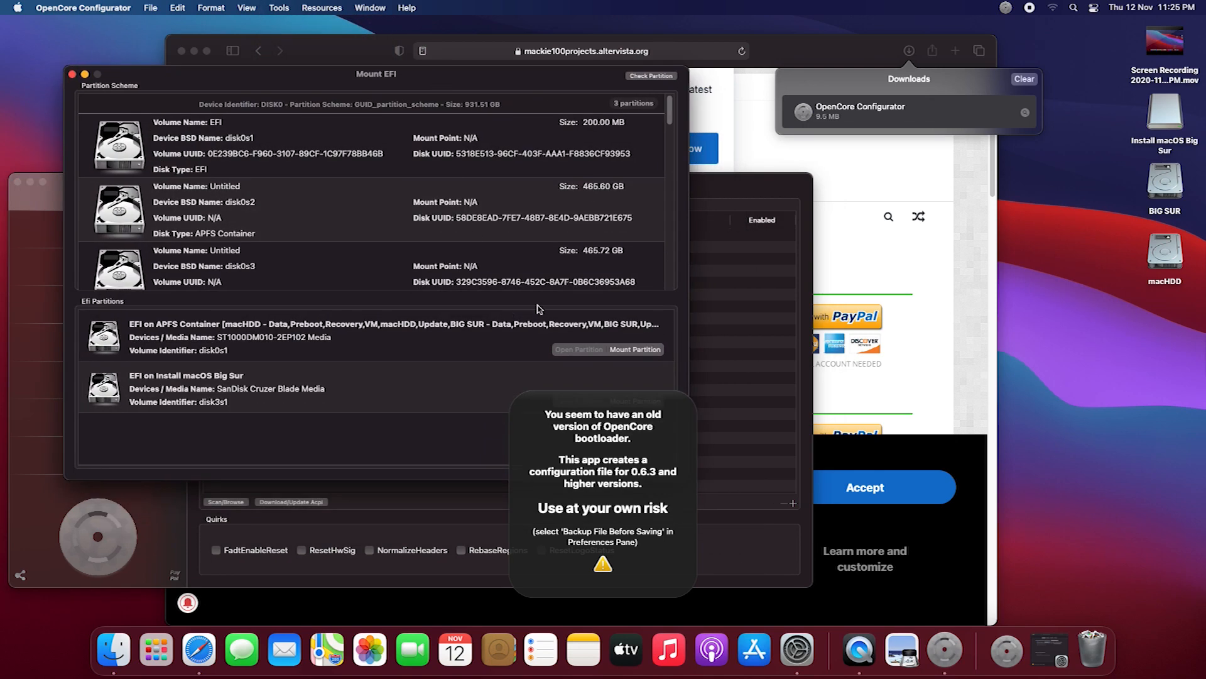
left_click(634, 349)
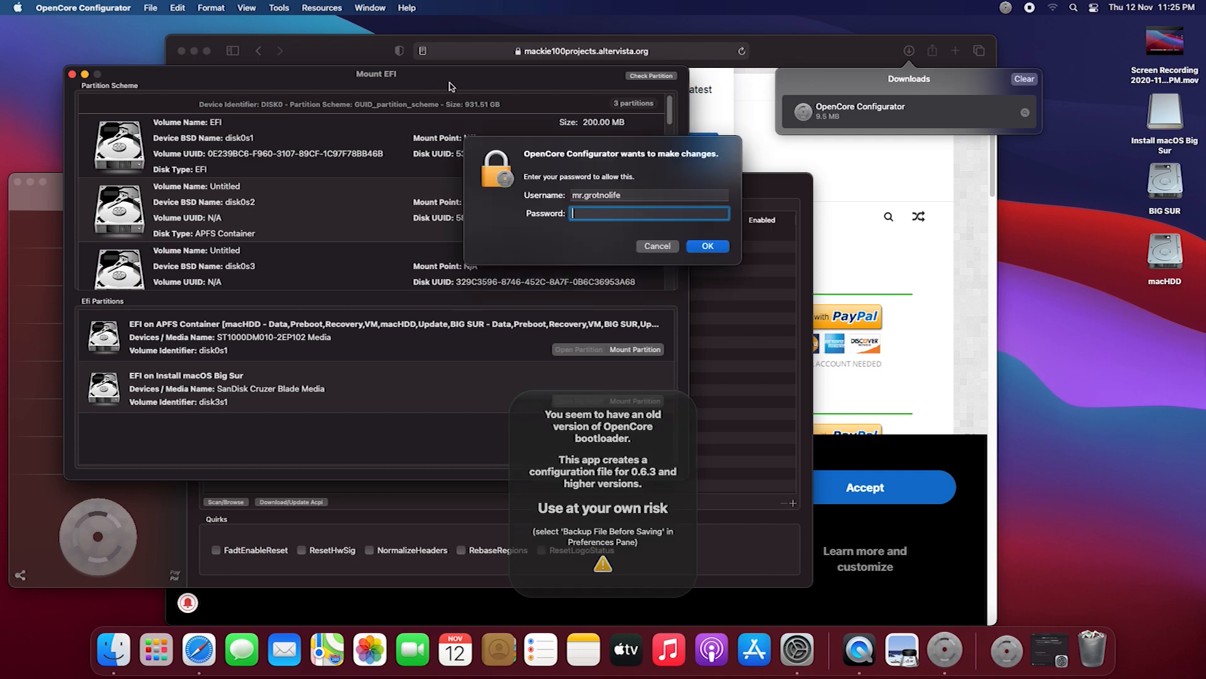
left_click_drag(451, 81, 403, 43)
left_click(583, 215)
type("••••••")
left_click(694, 246)
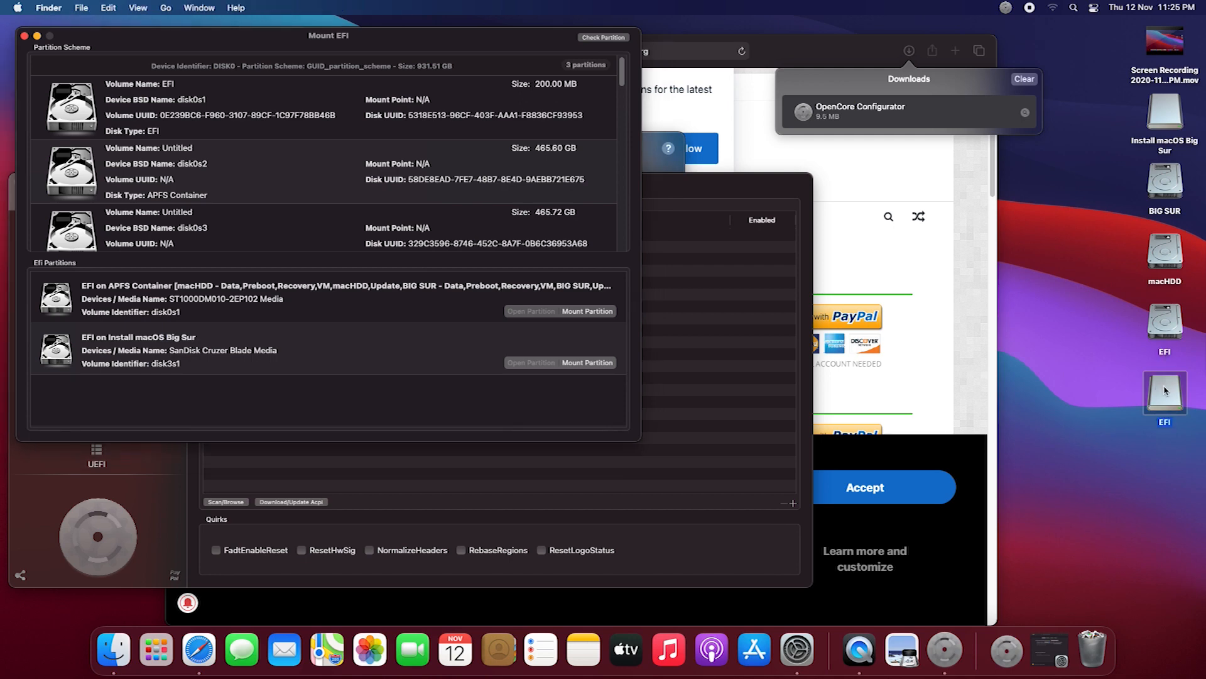
Copy the __MACOSX and EFI folders from the USB drive's EFI partition to the hard disk's, replacing the existing folders, and close both windows
double_click(1164, 390)
left_click_drag(637, 263, 468, 150)
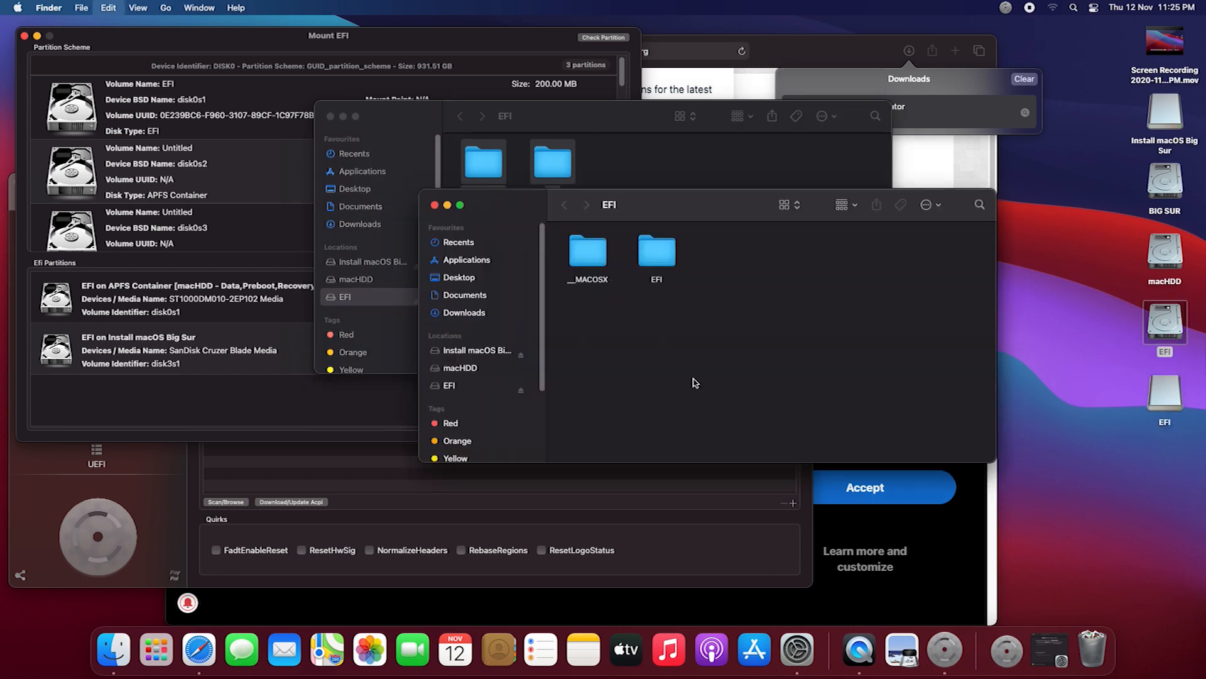
key("super+v")
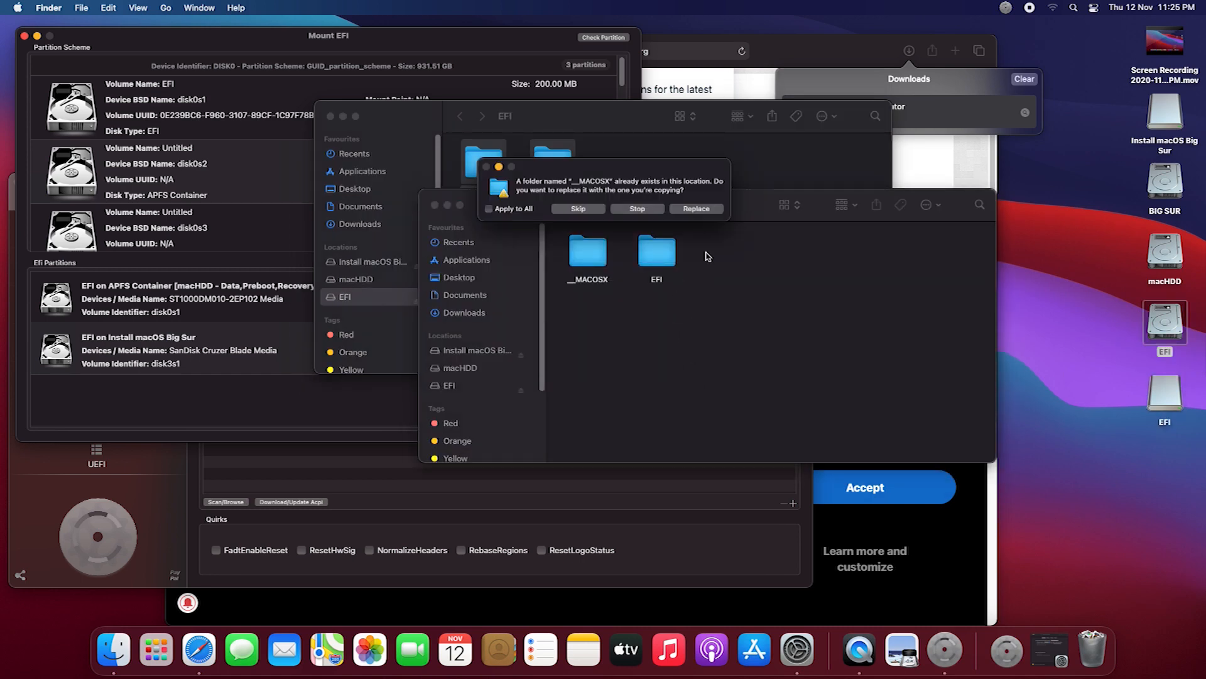
left_click(698, 209)
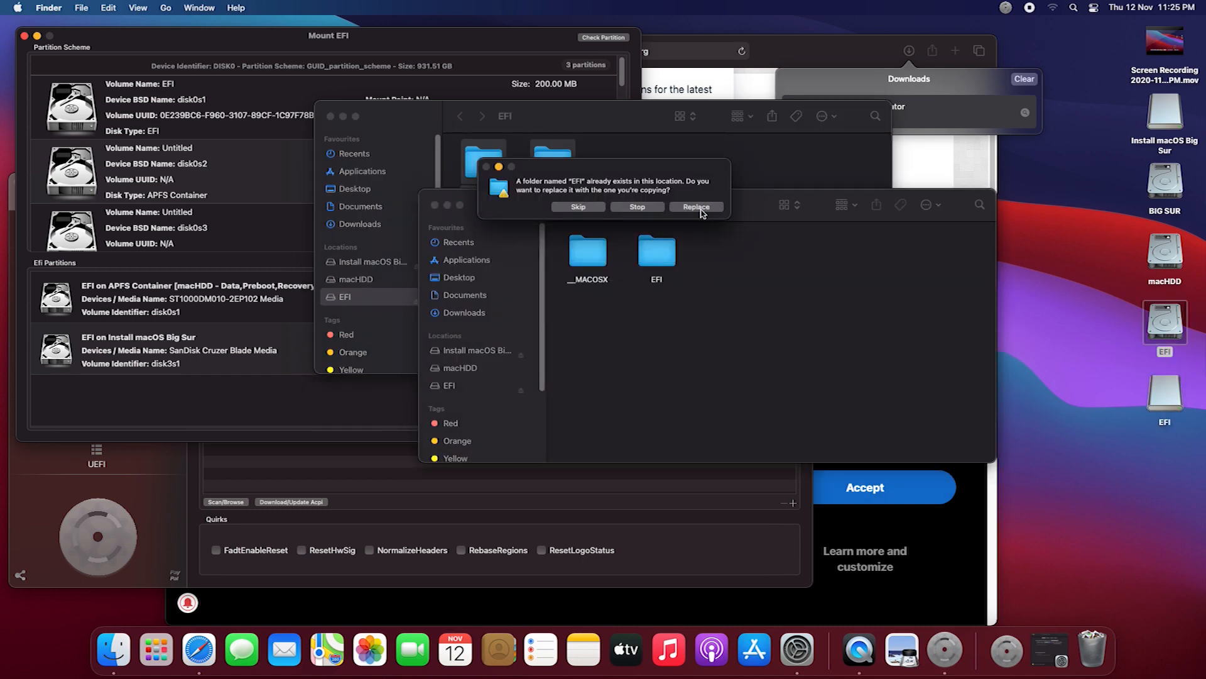
left_click(697, 208)
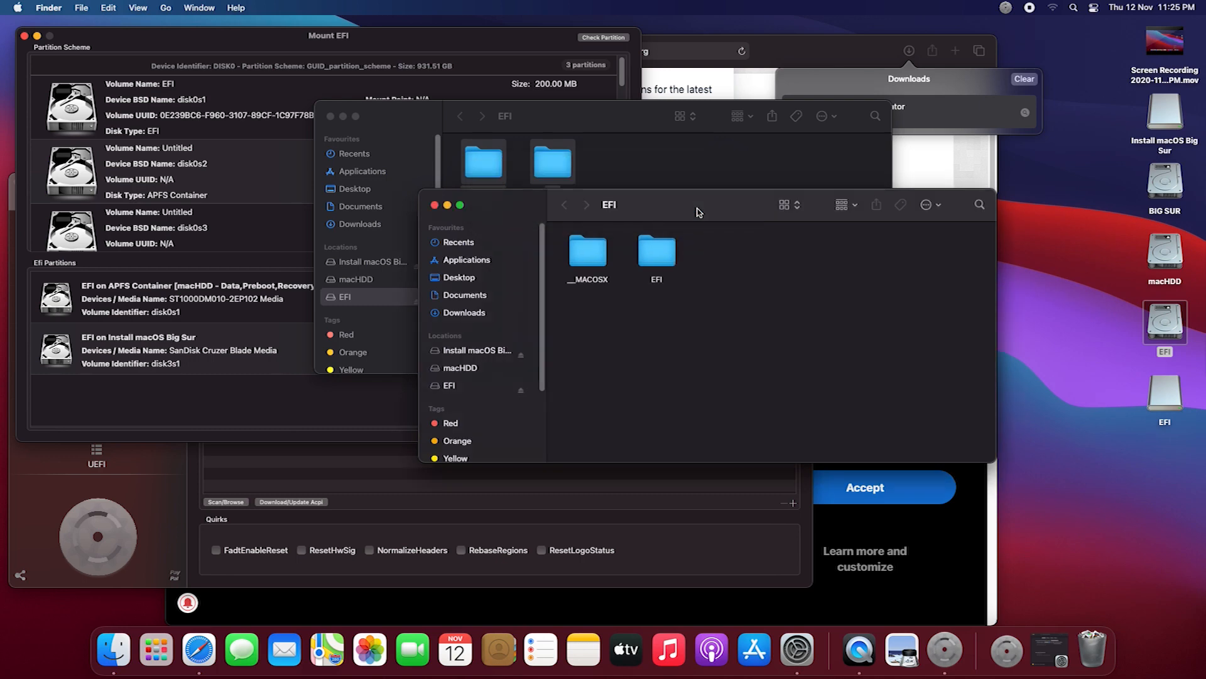
left_click(438, 210)
left_click(330, 117)
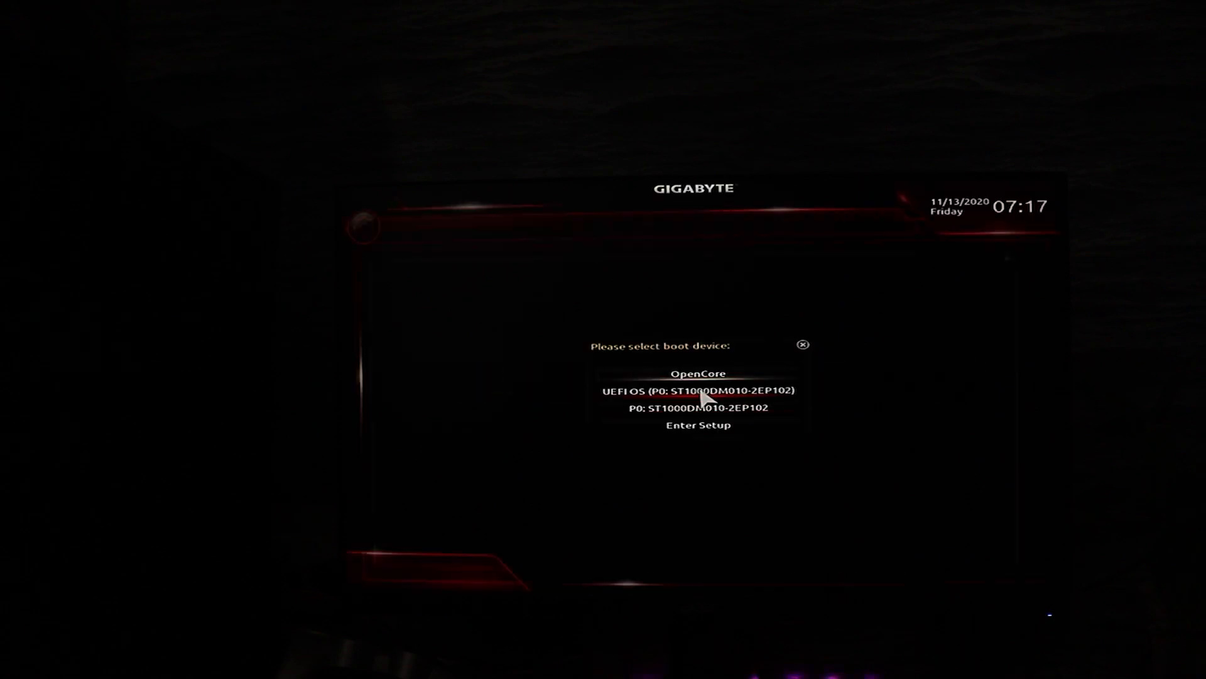
Boot the PC from the hard disk entry UEFI OS (P0: ST1000DM010-2EP102)
left_click(701, 391)
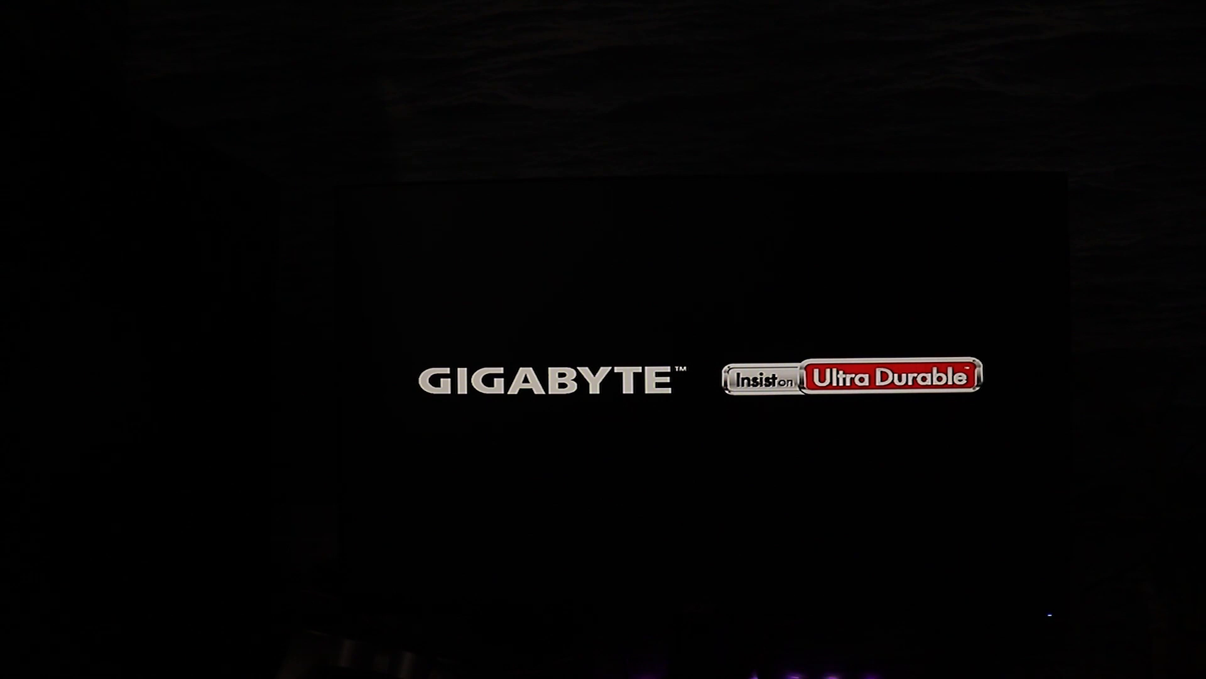